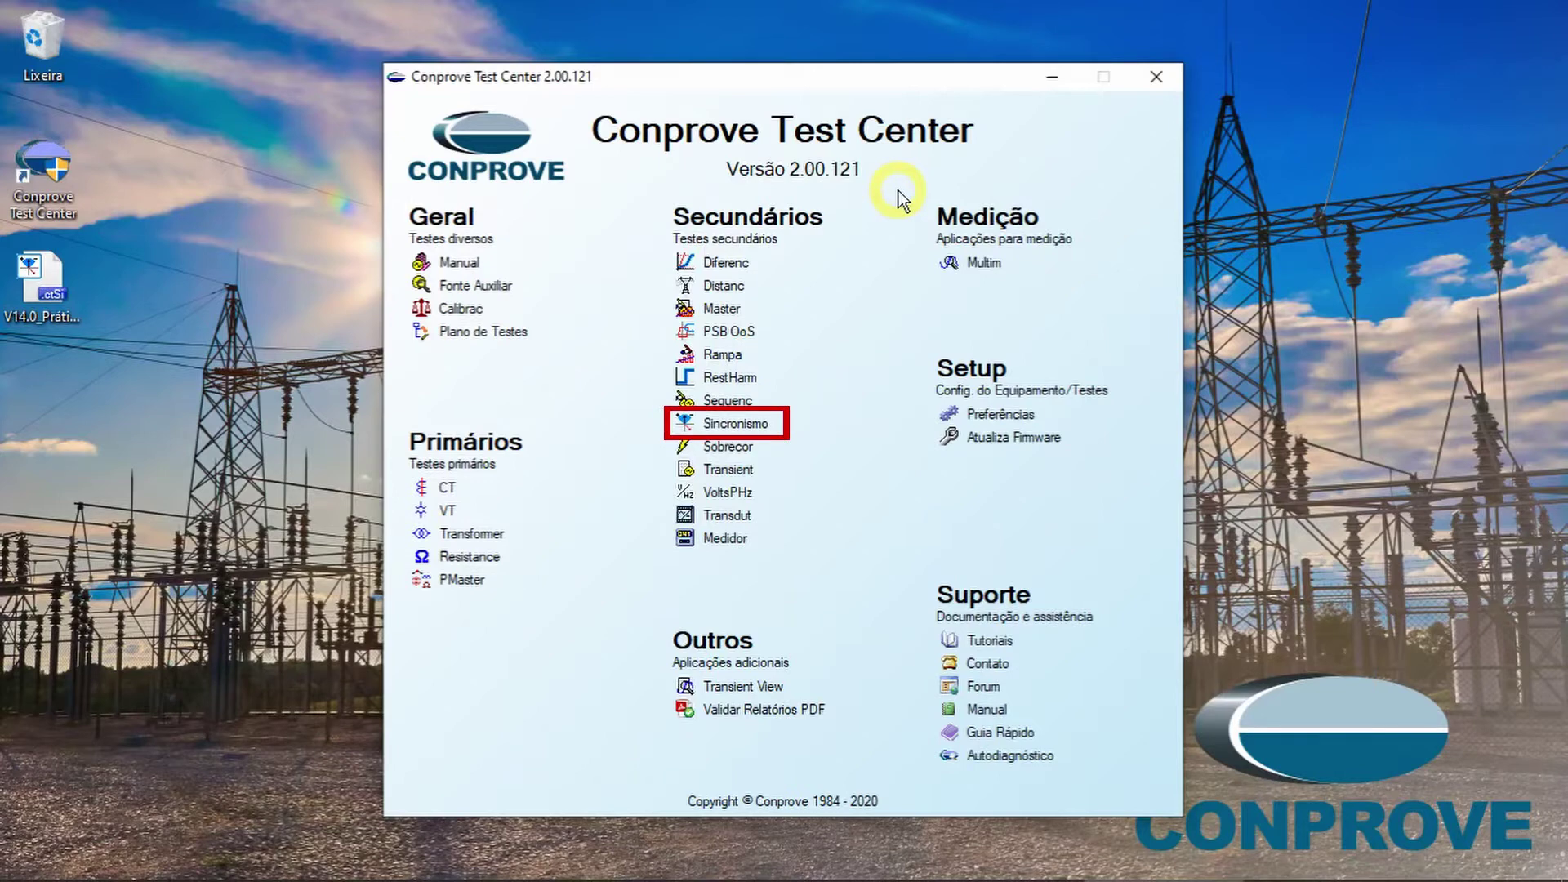
# Step: Launch the Sincronismo secondary test module and dismiss the hardware grounding notice
pyautogui.click(764, 423)
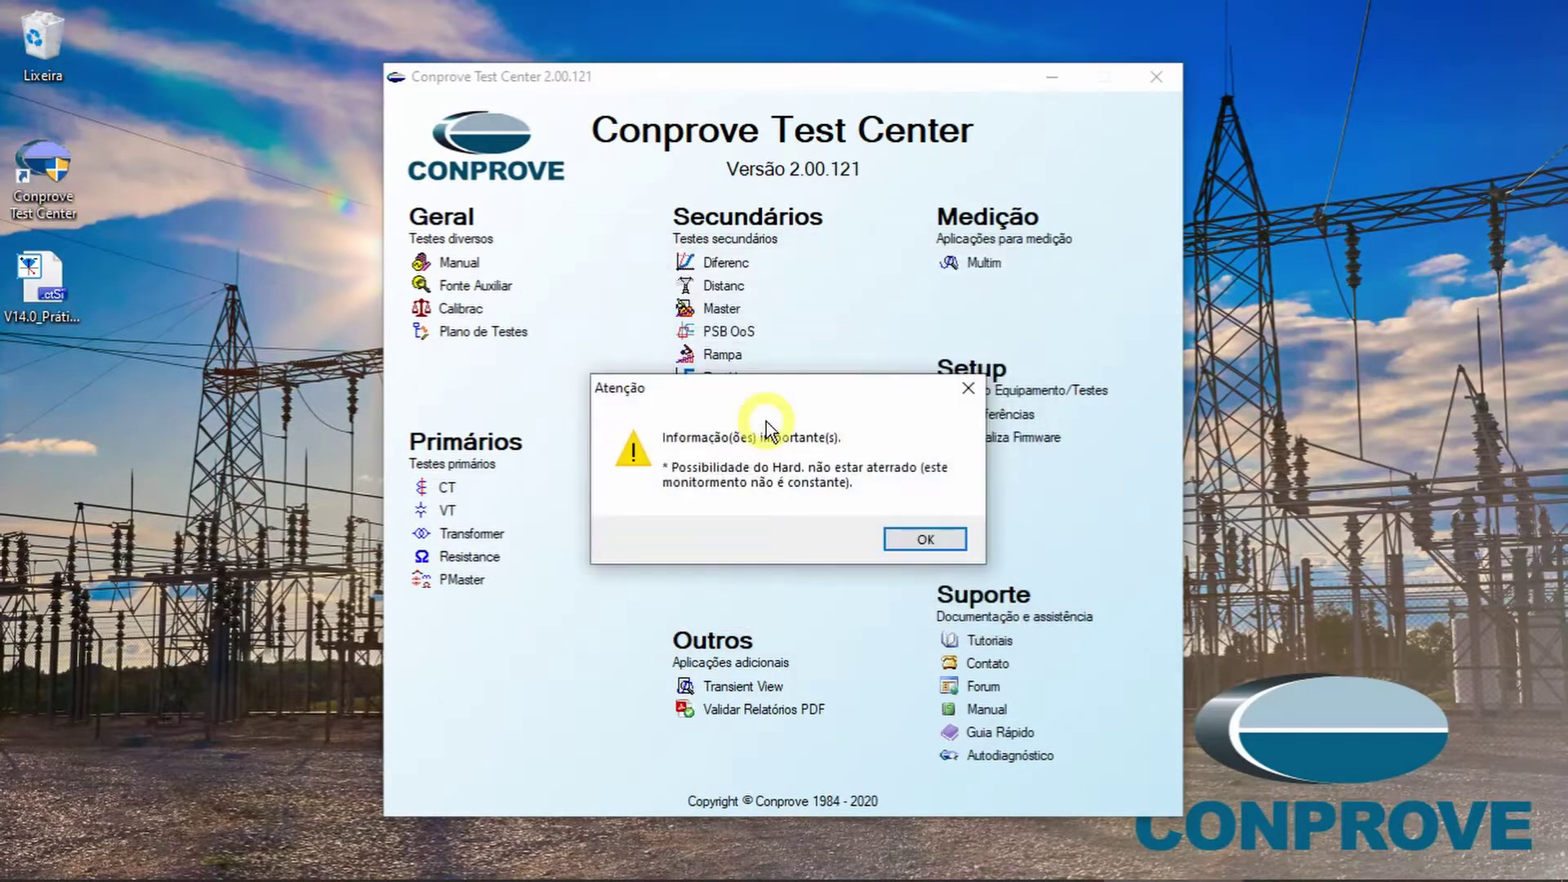
pyautogui.click(919, 538)
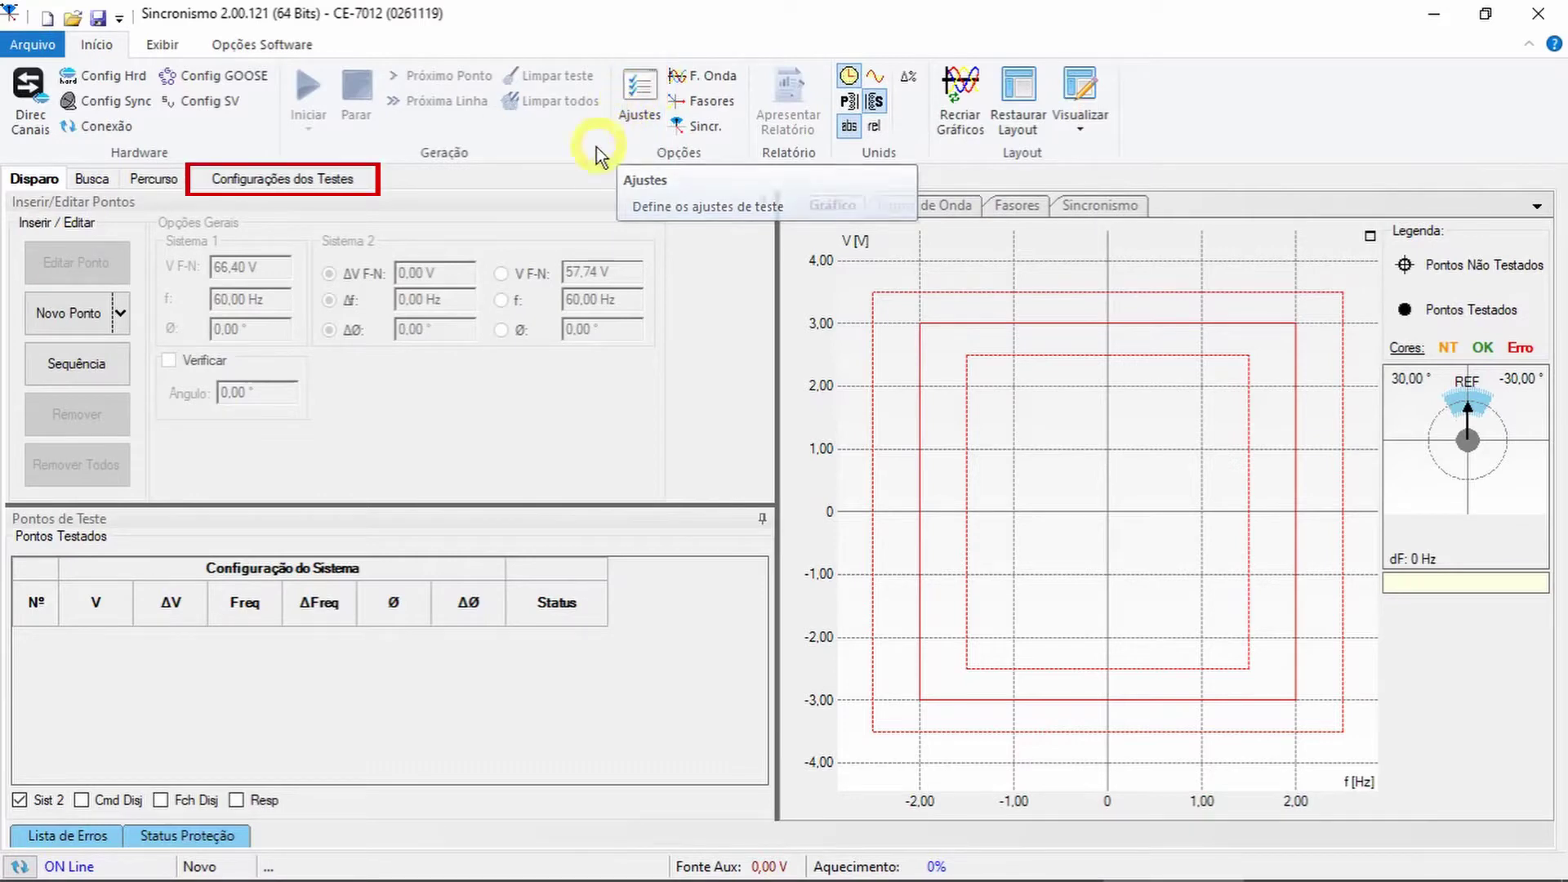
# Step: Look over the general test configuration and the Disparo, Busca and Percurso test types
pyautogui.click(359, 180)
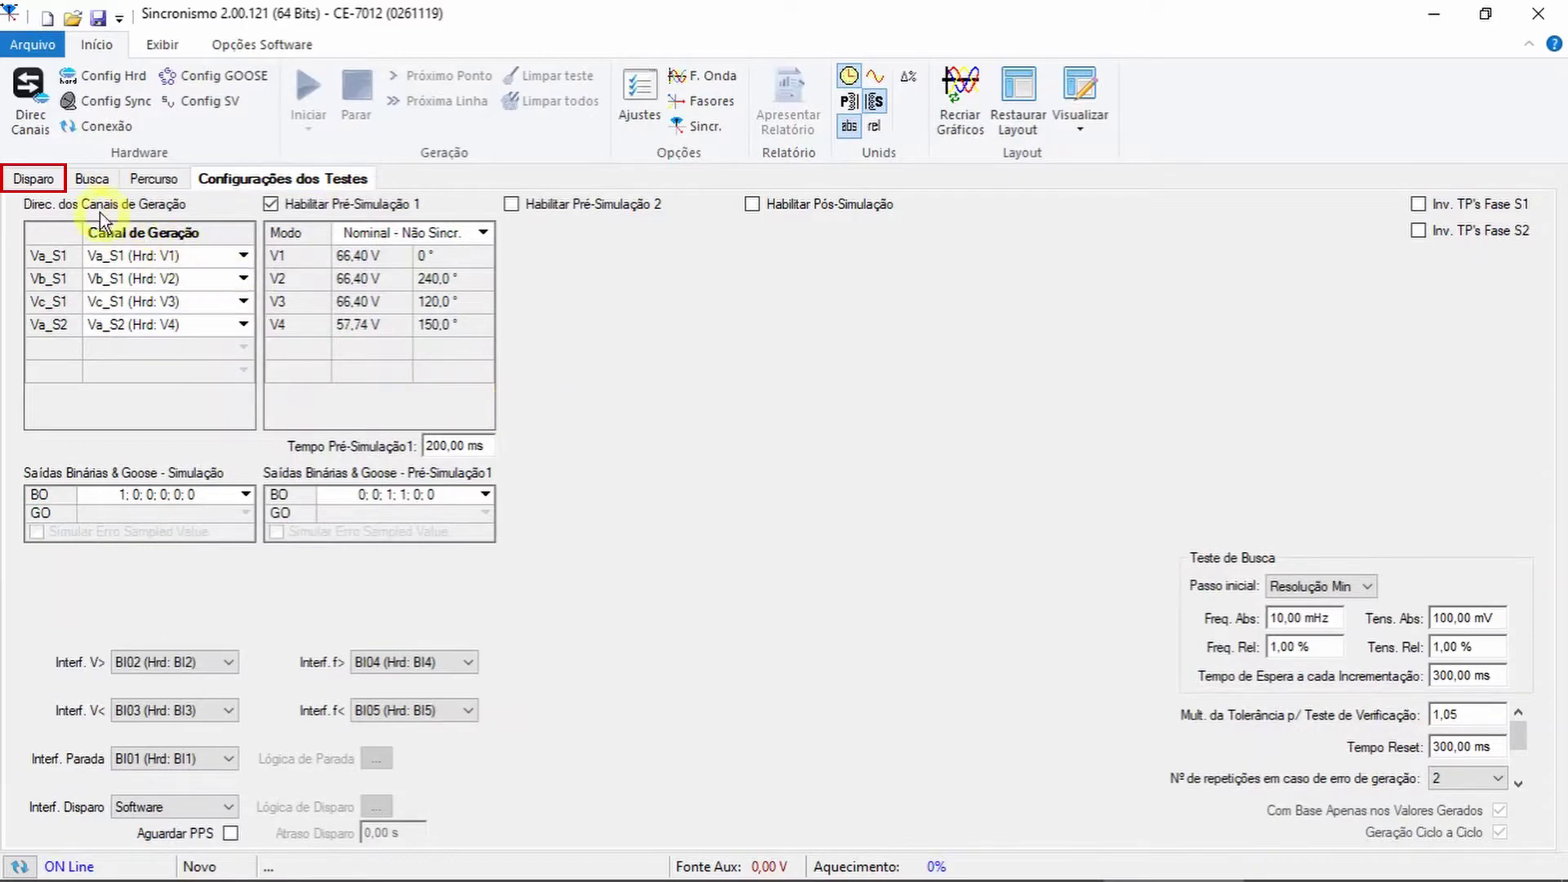
pyautogui.click(49, 181)
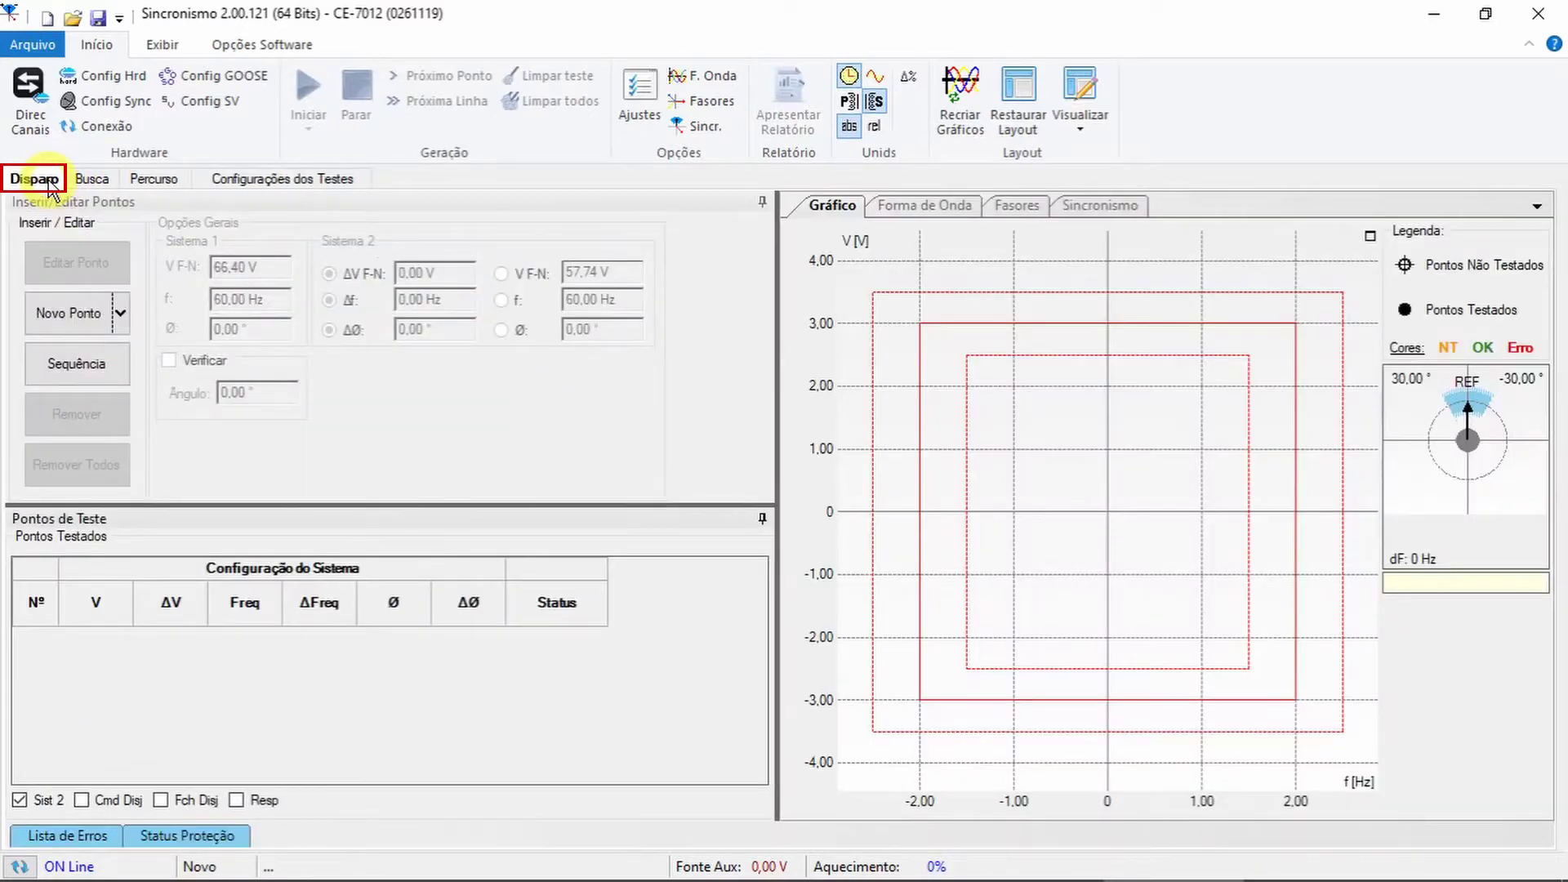
pyautogui.click(90, 181)
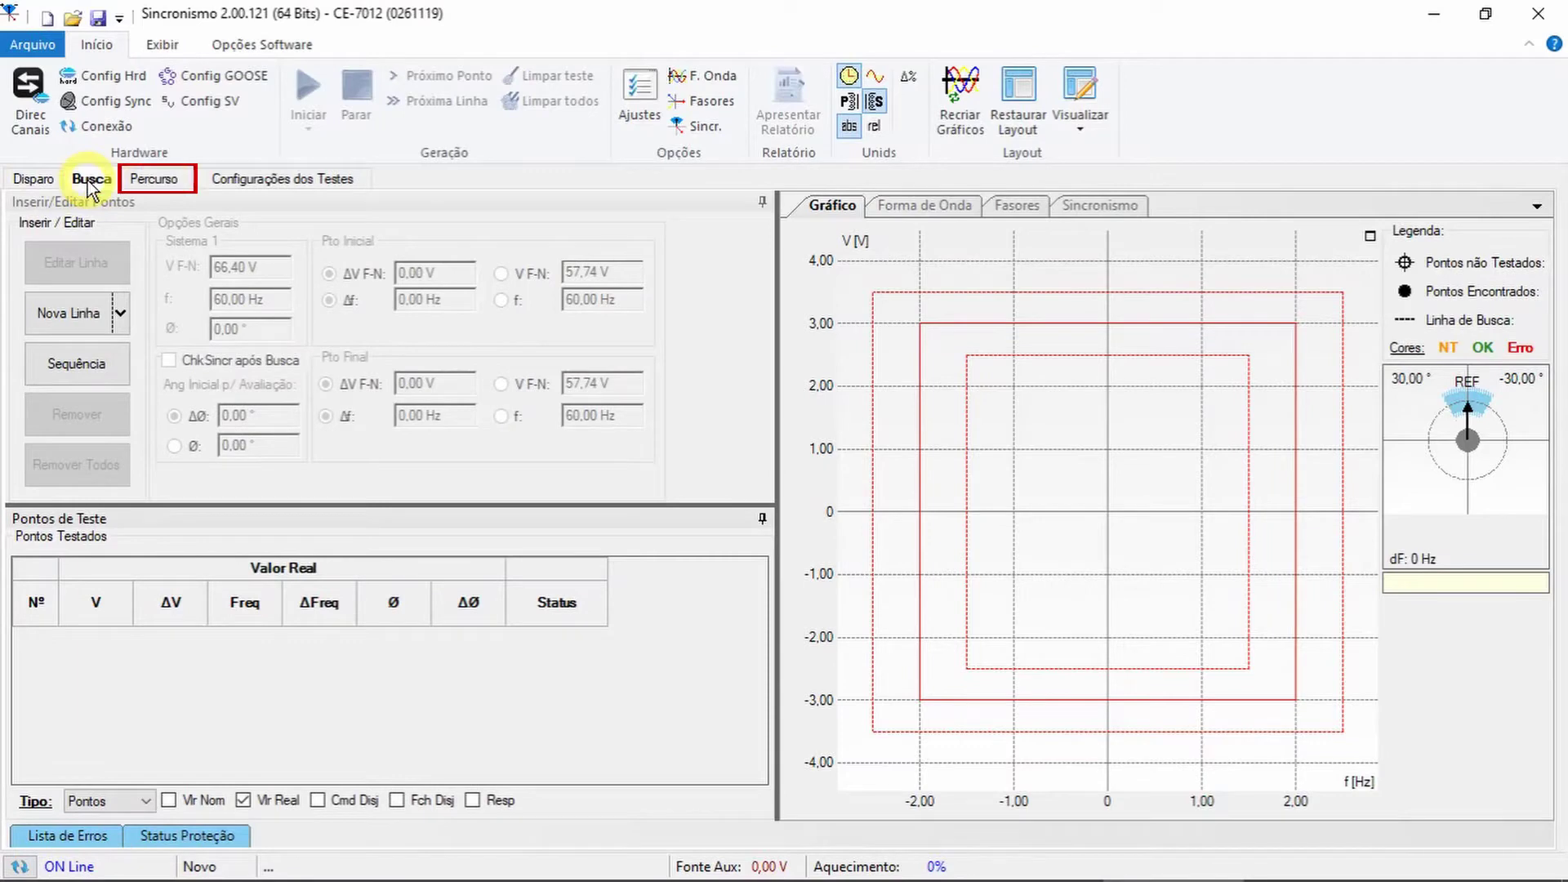
pyautogui.click(156, 182)
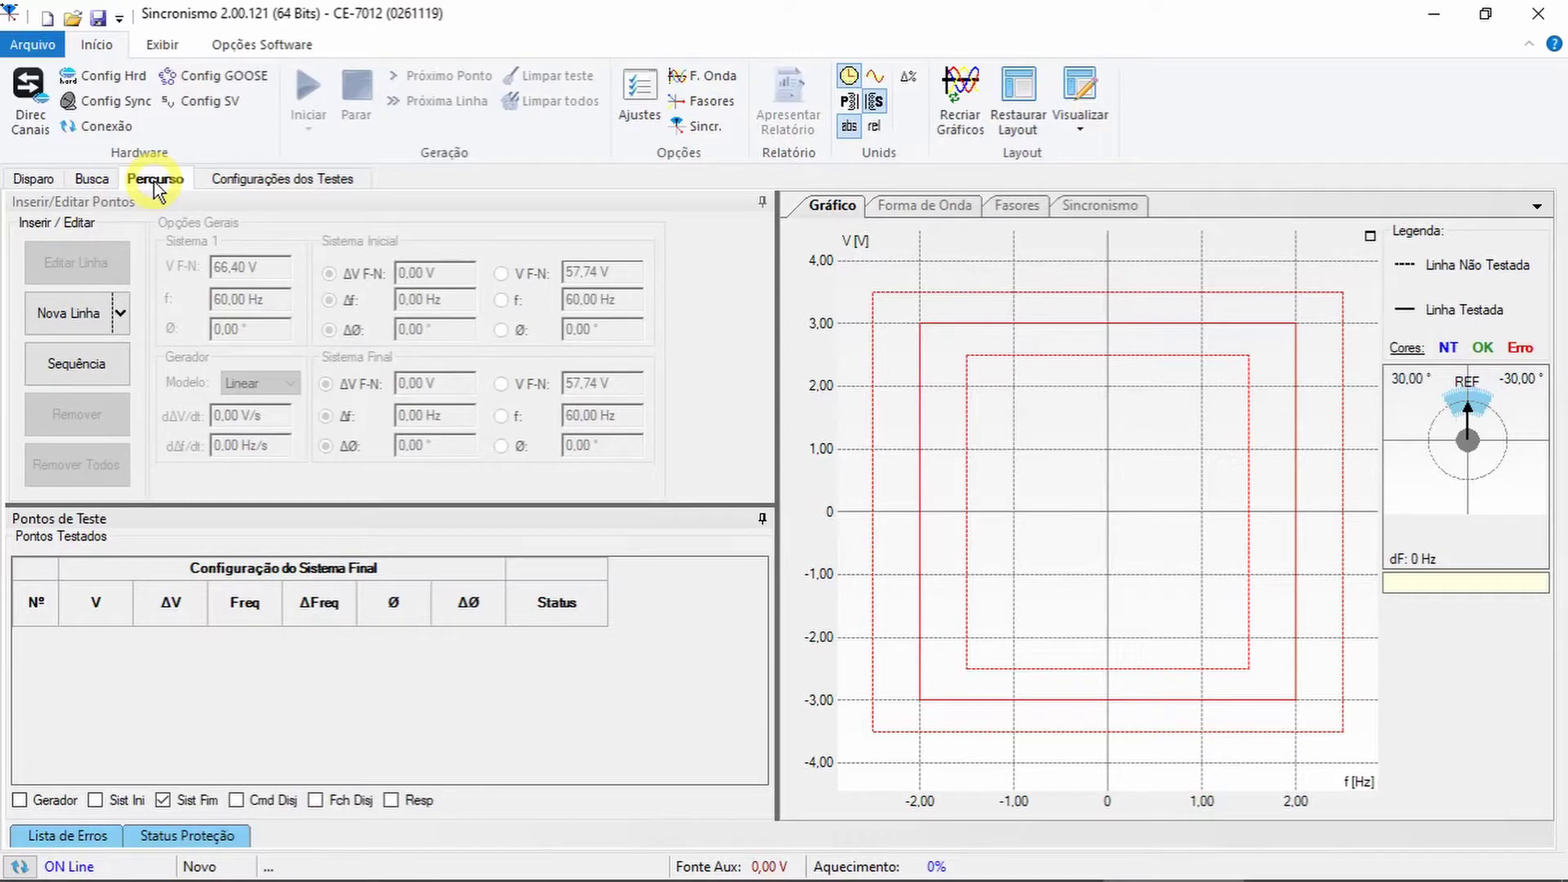
# Step: Review the general information, Sistemas and Ajuste Sincronização settings, as well as the test configuration with its generation channels and binary interfaces
pyautogui.click(640, 102)
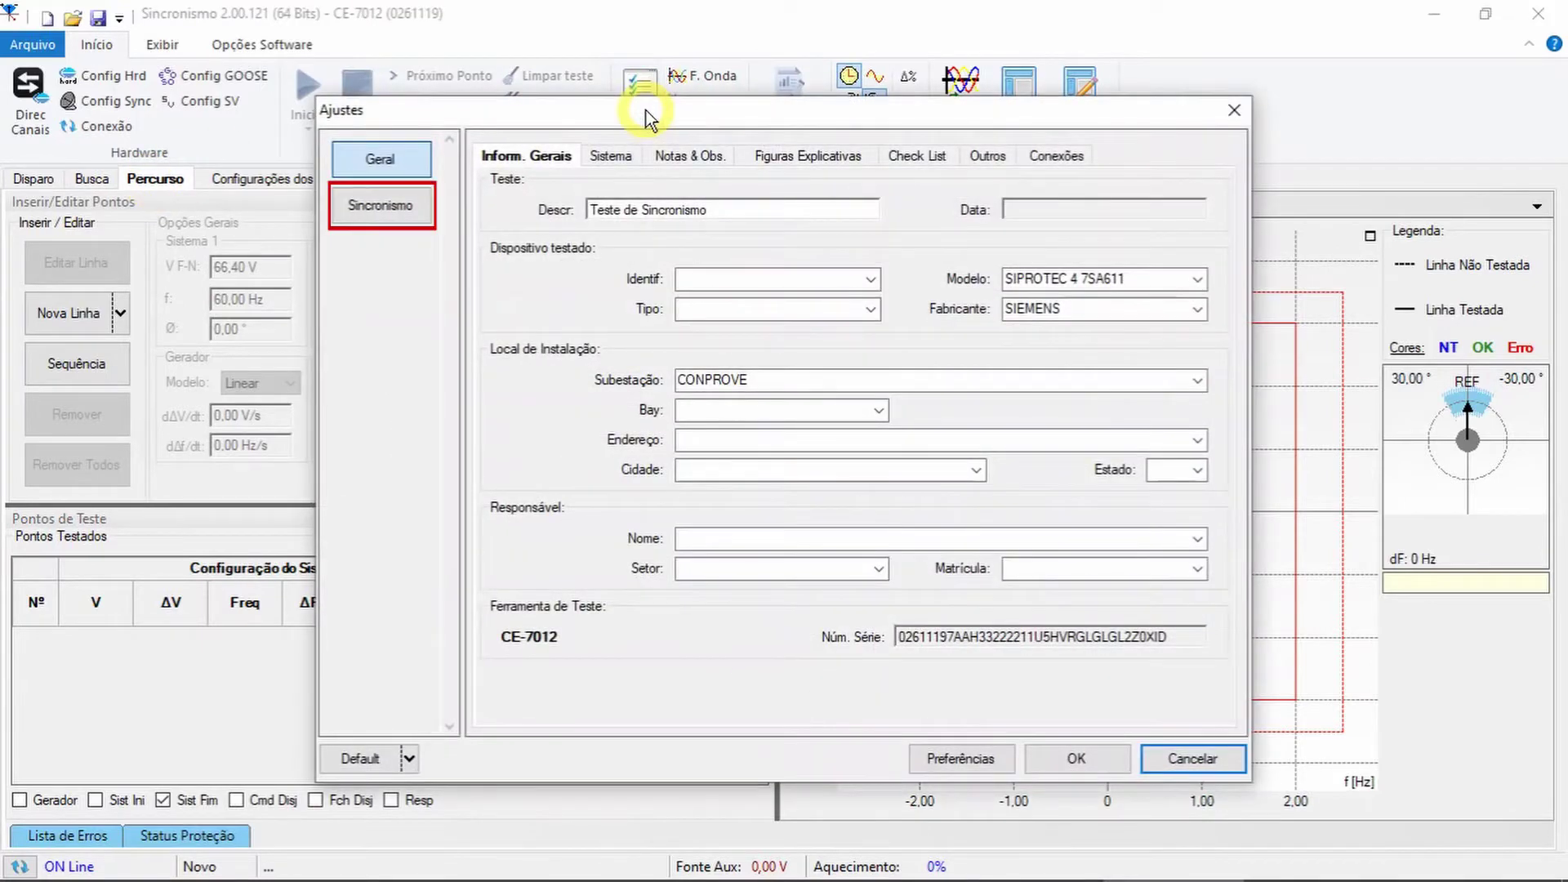
pyautogui.click(418, 210)
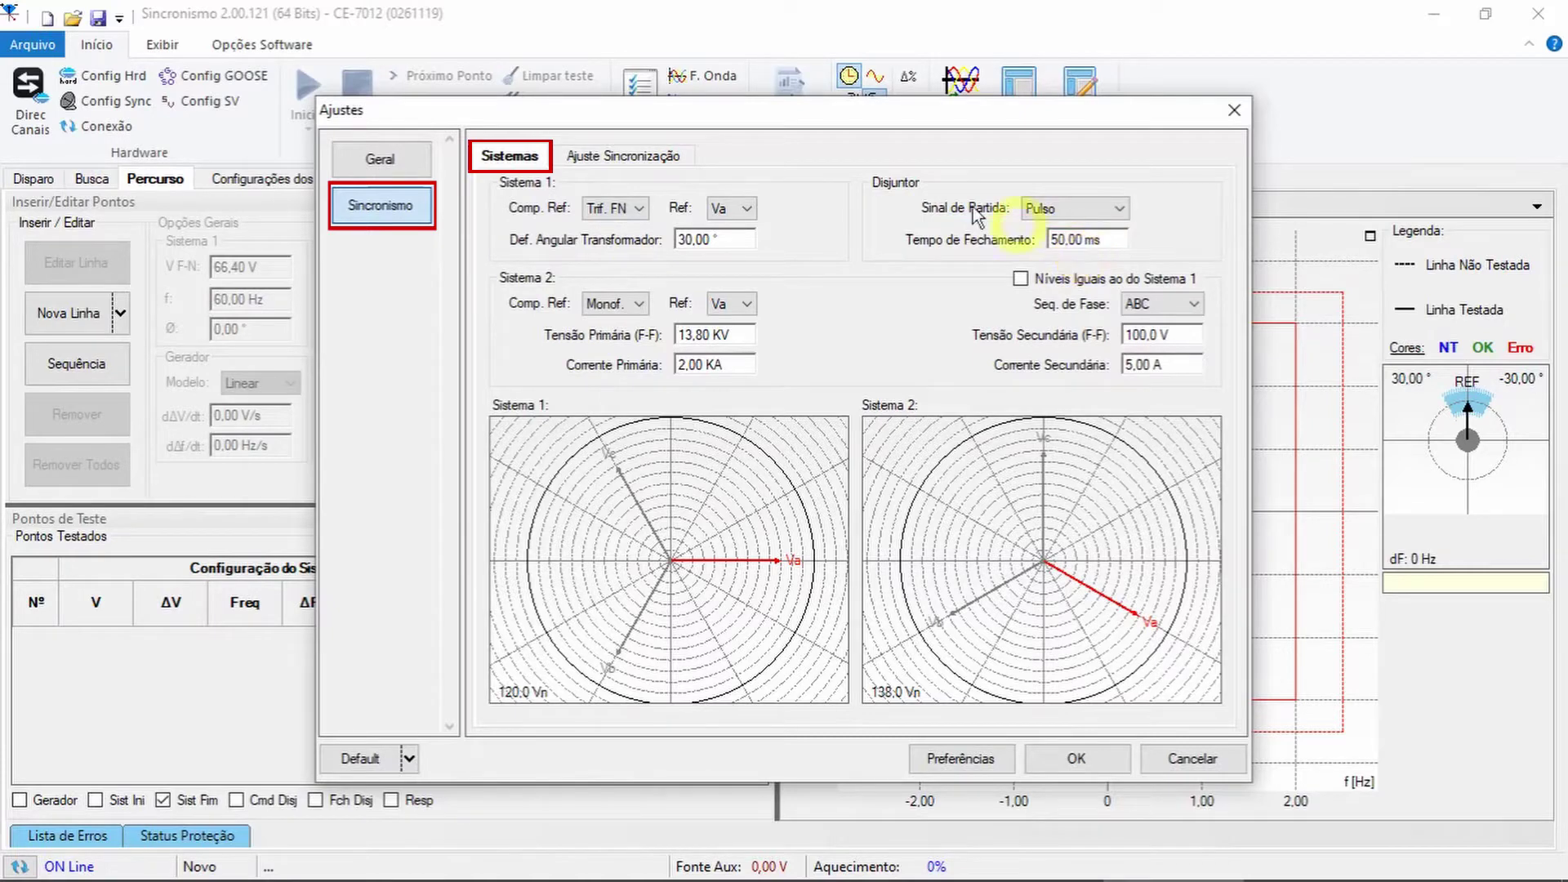
pyautogui.click(660, 155)
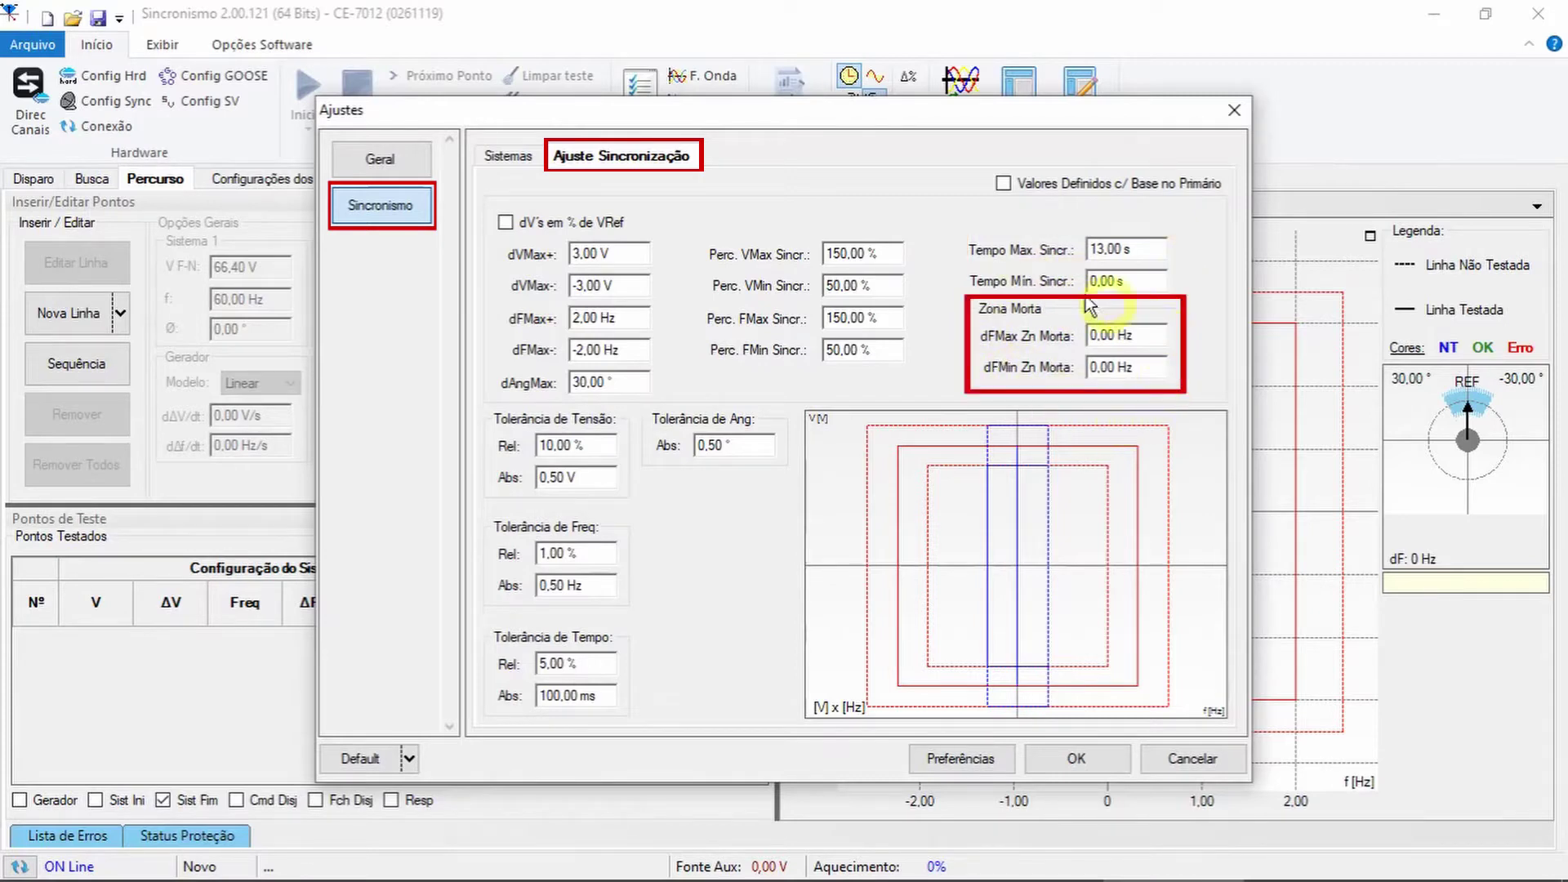
pyautogui.click(1073, 762)
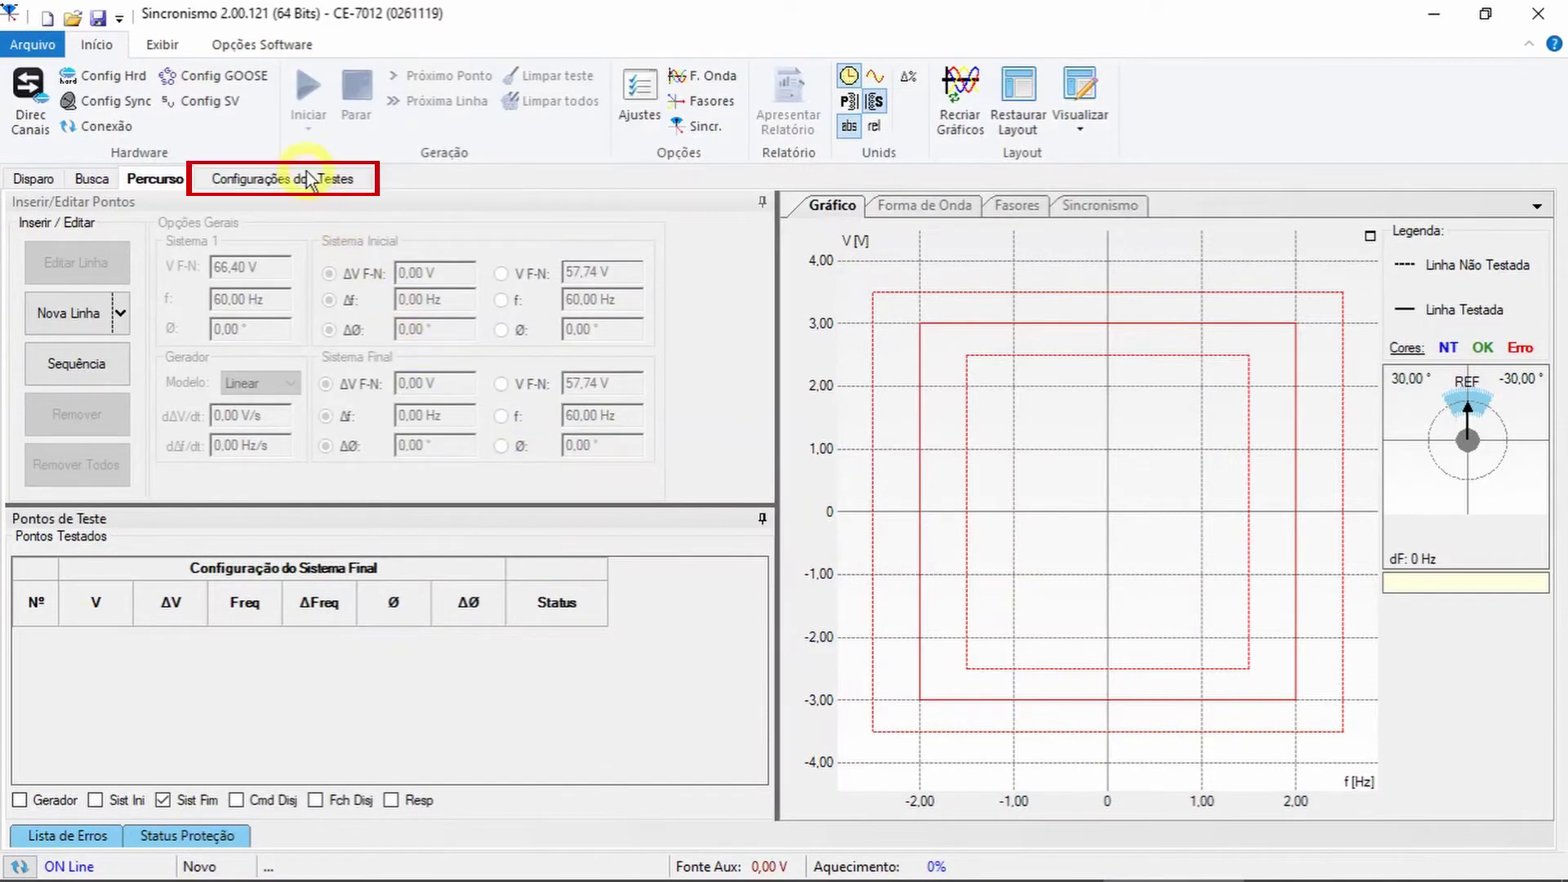
pyautogui.click(308, 189)
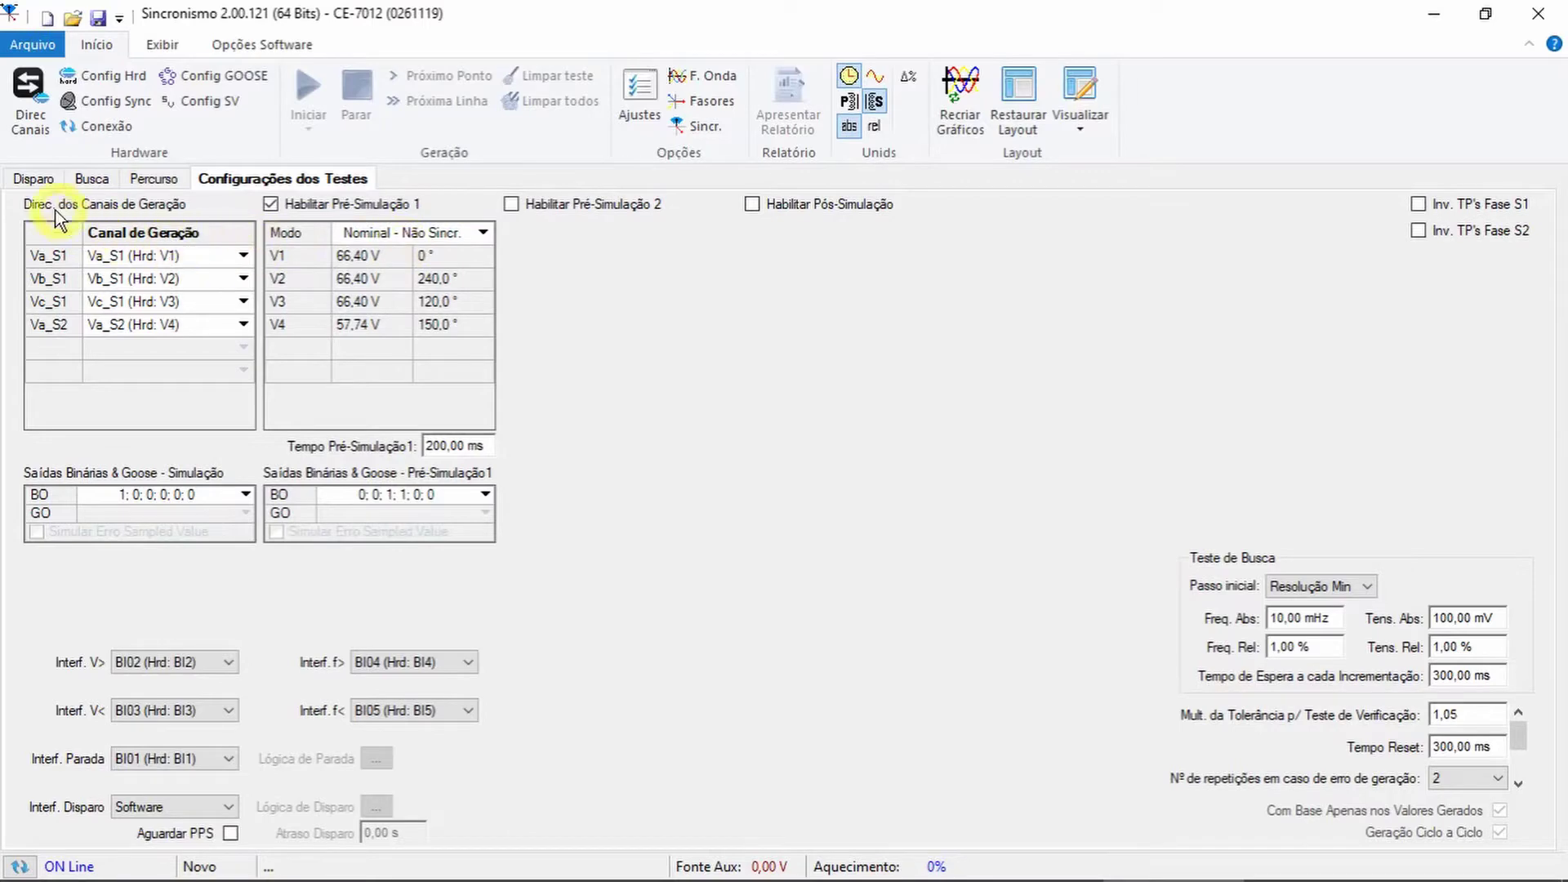
# Step: Add a Disparo test point on the graph at about 1.23 V ΔV and -0.57 Hz Δf
pyautogui.click(45, 182)
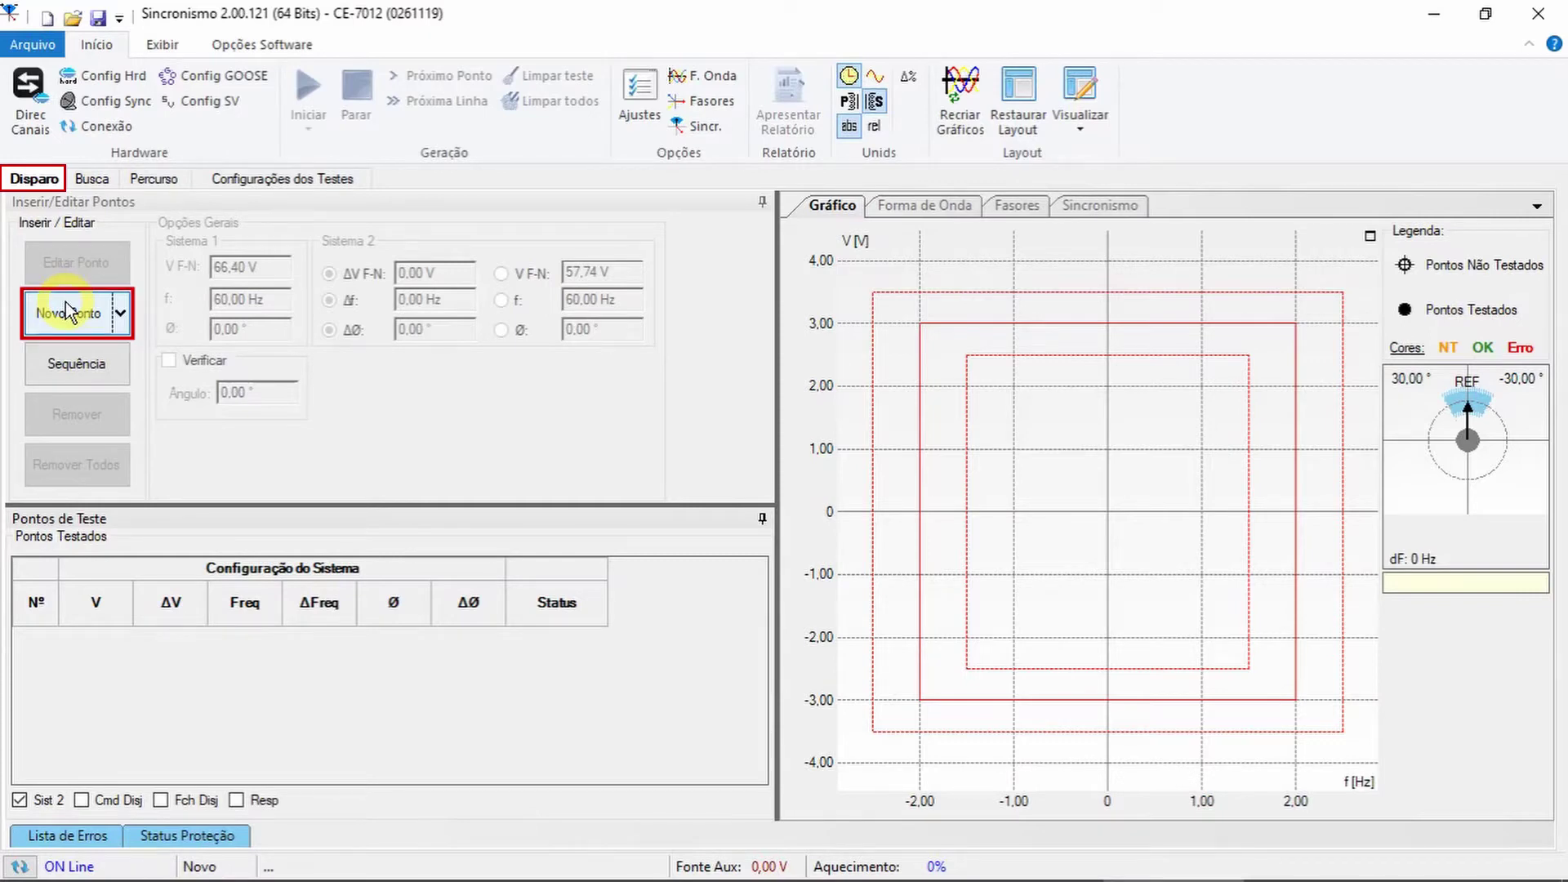
pyautogui.click(68, 311)
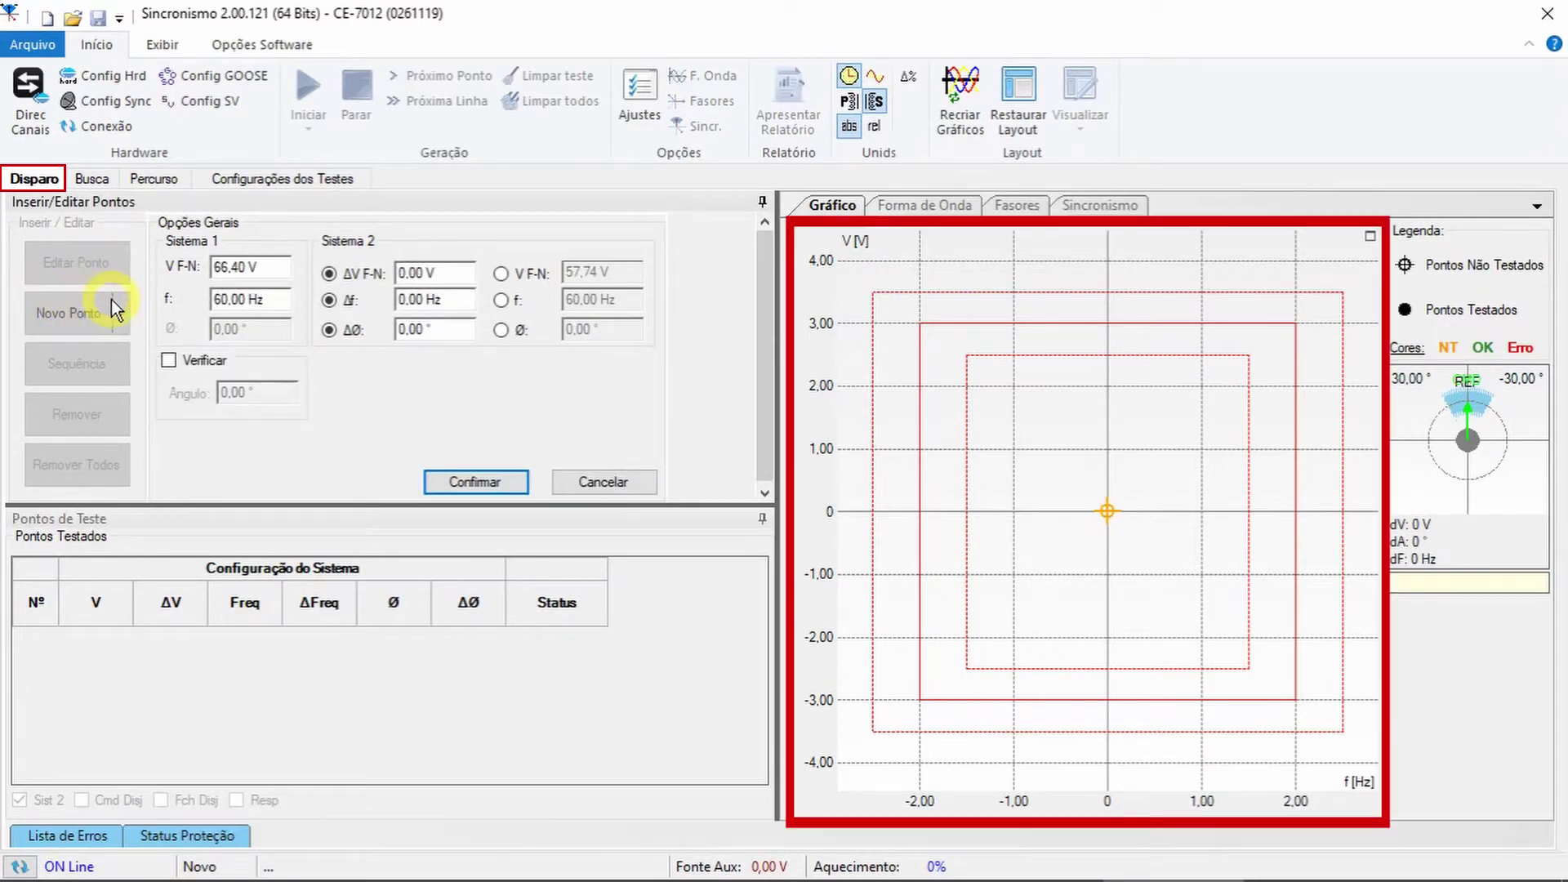
pyautogui.click(1055, 433)
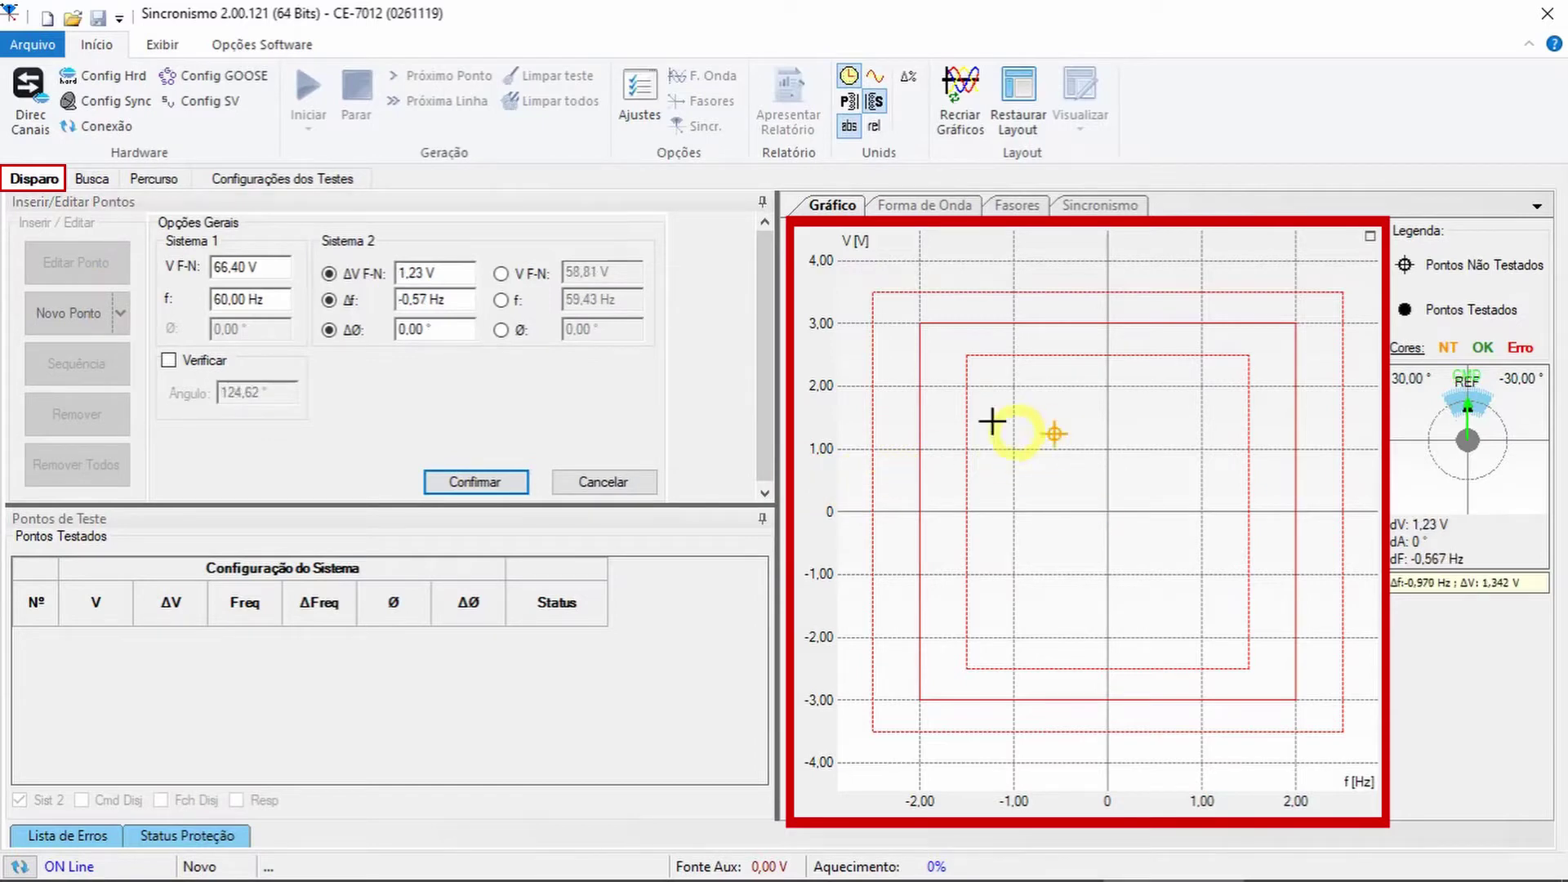
pyautogui.click(504, 485)
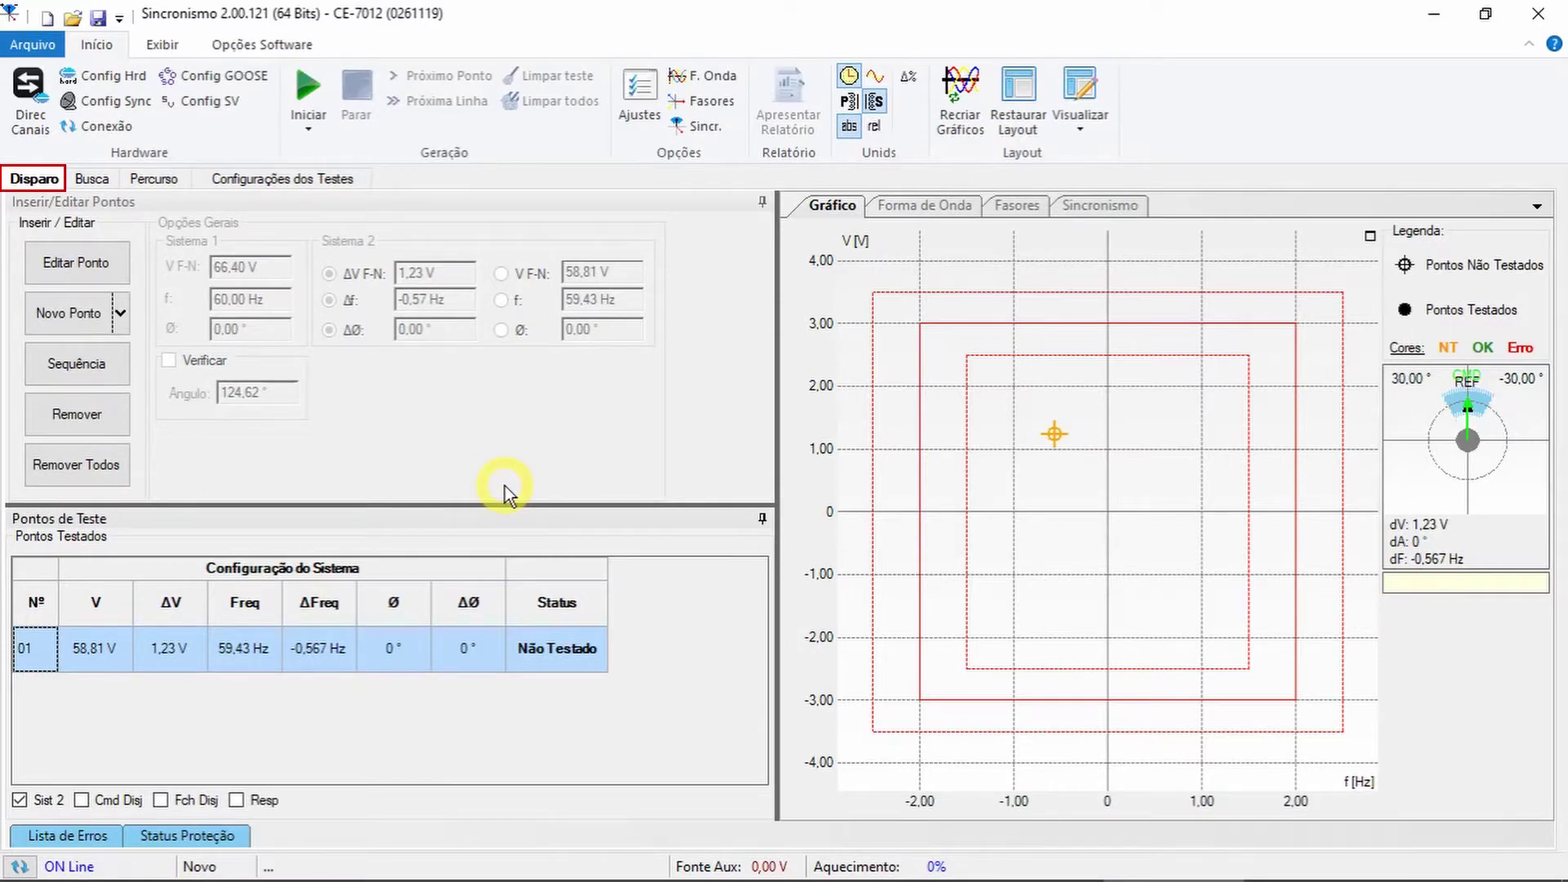
pyautogui.click(69, 313)
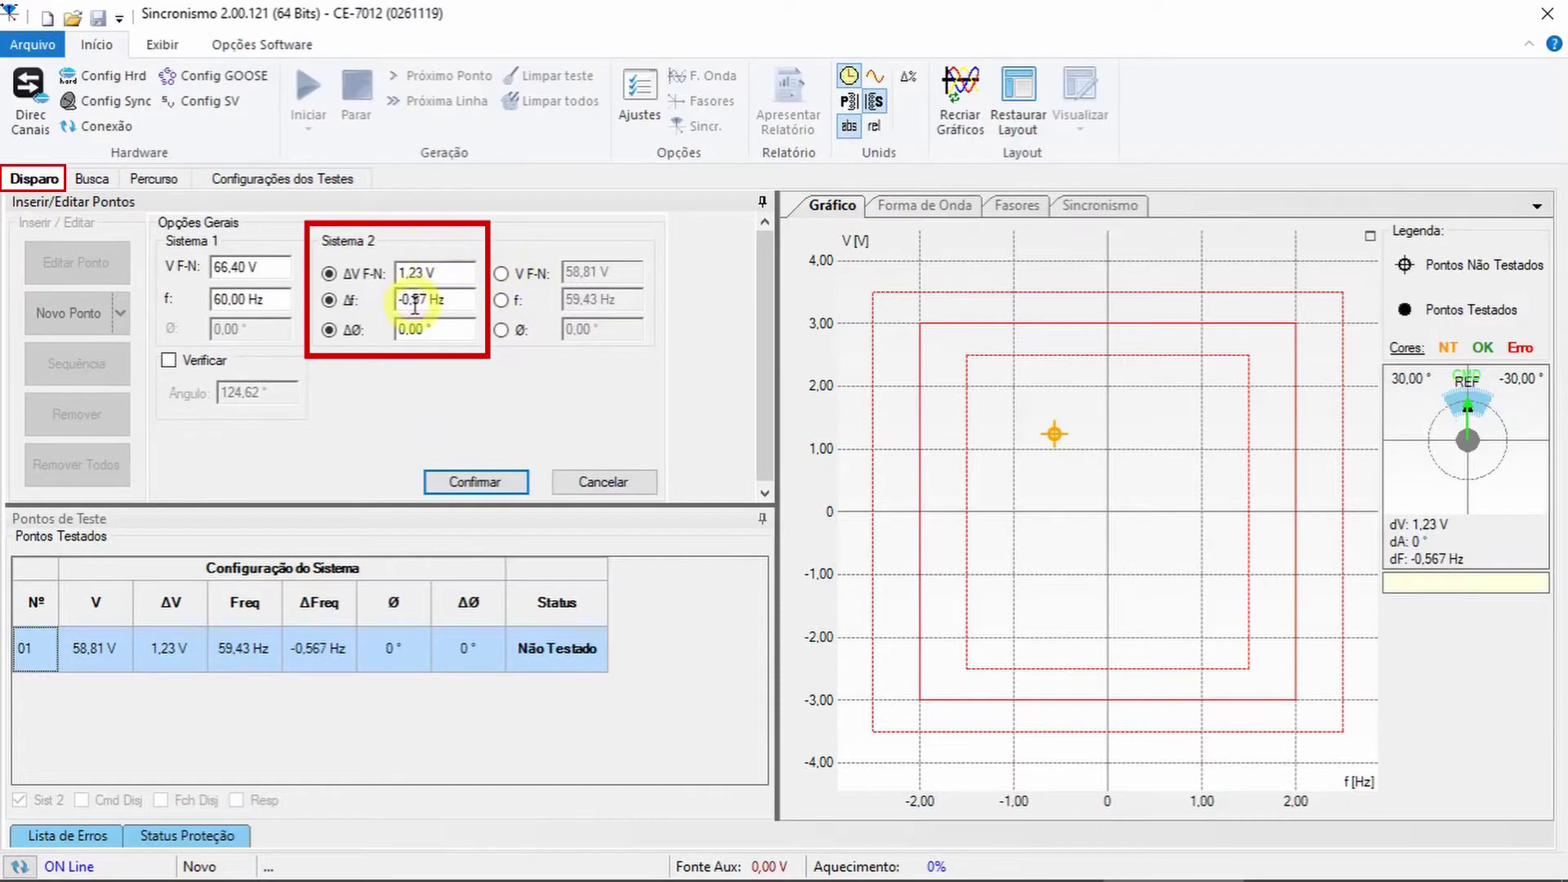
pyautogui.click(597, 483)
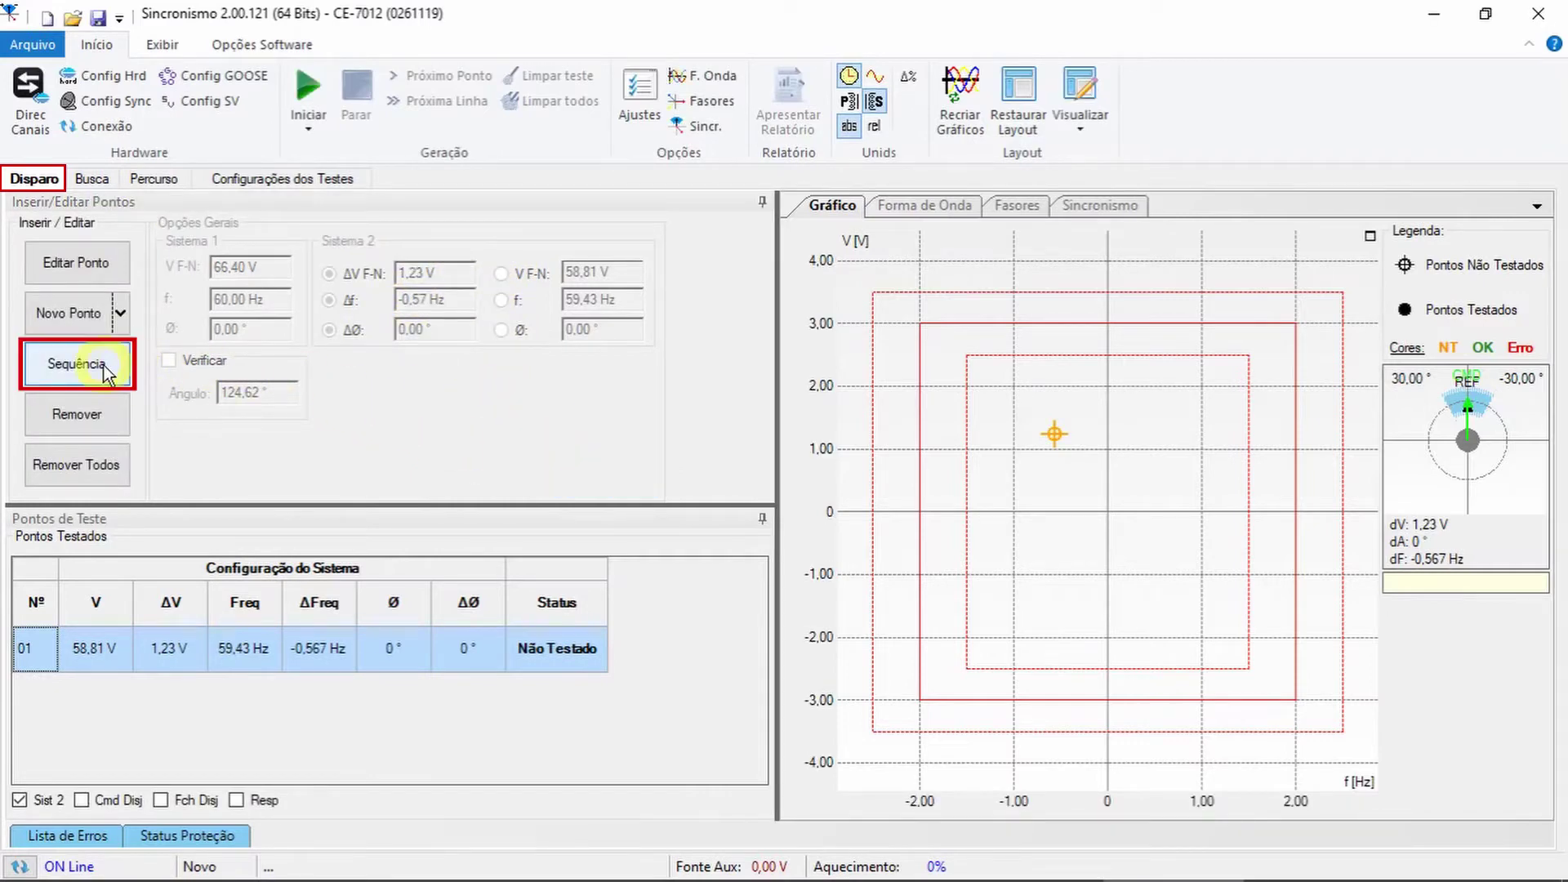
# Step: Generate a sequence of Disparo test points with a sequence step of 60°
pyautogui.click(76, 364)
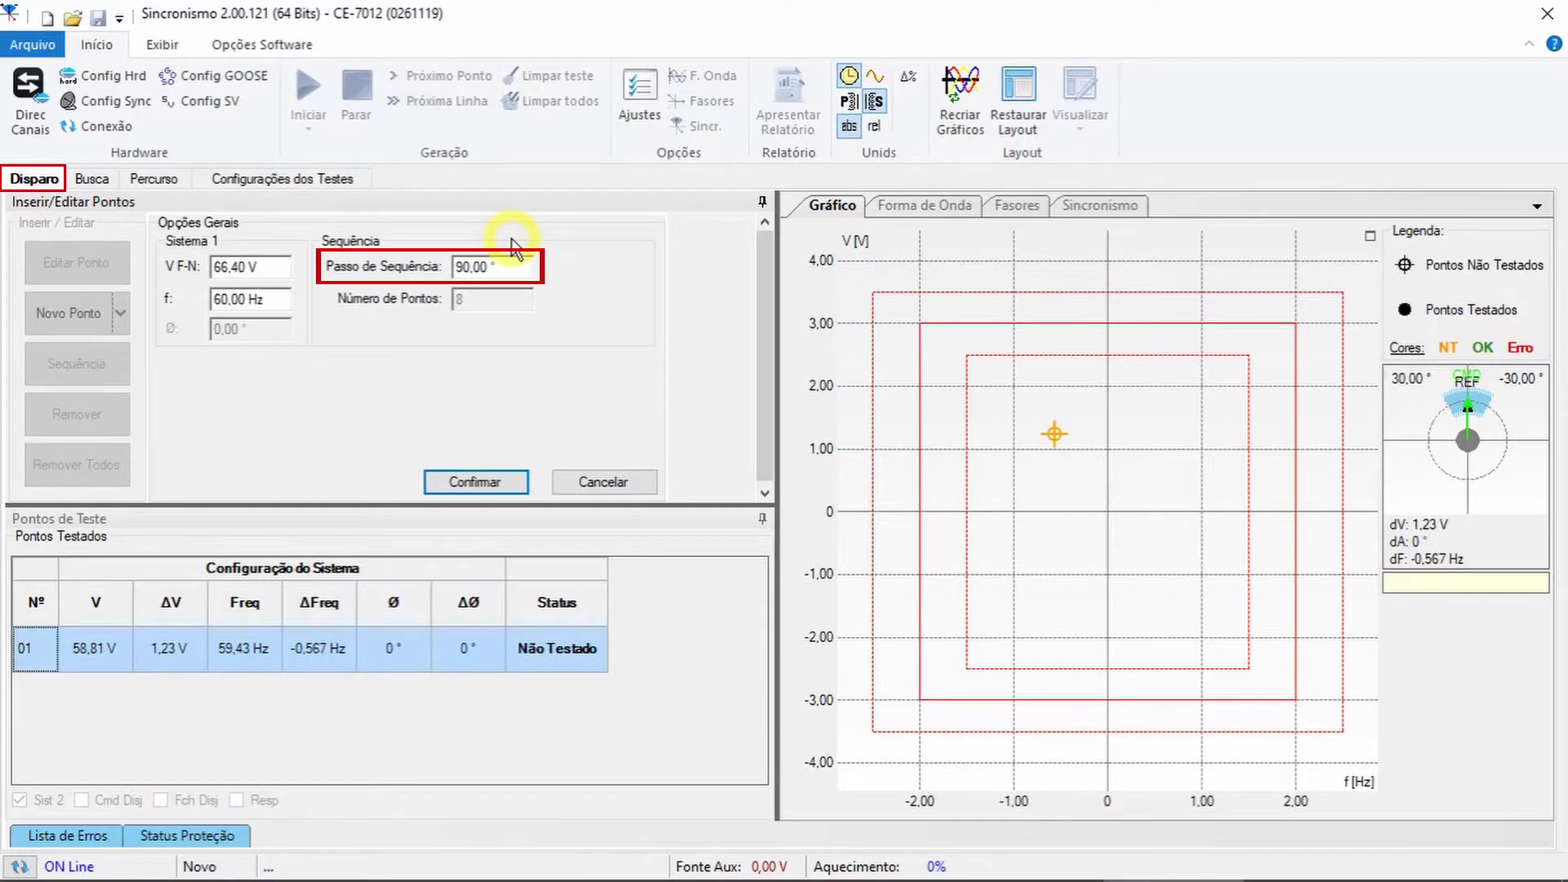
pyautogui.doubleClick(499, 265)
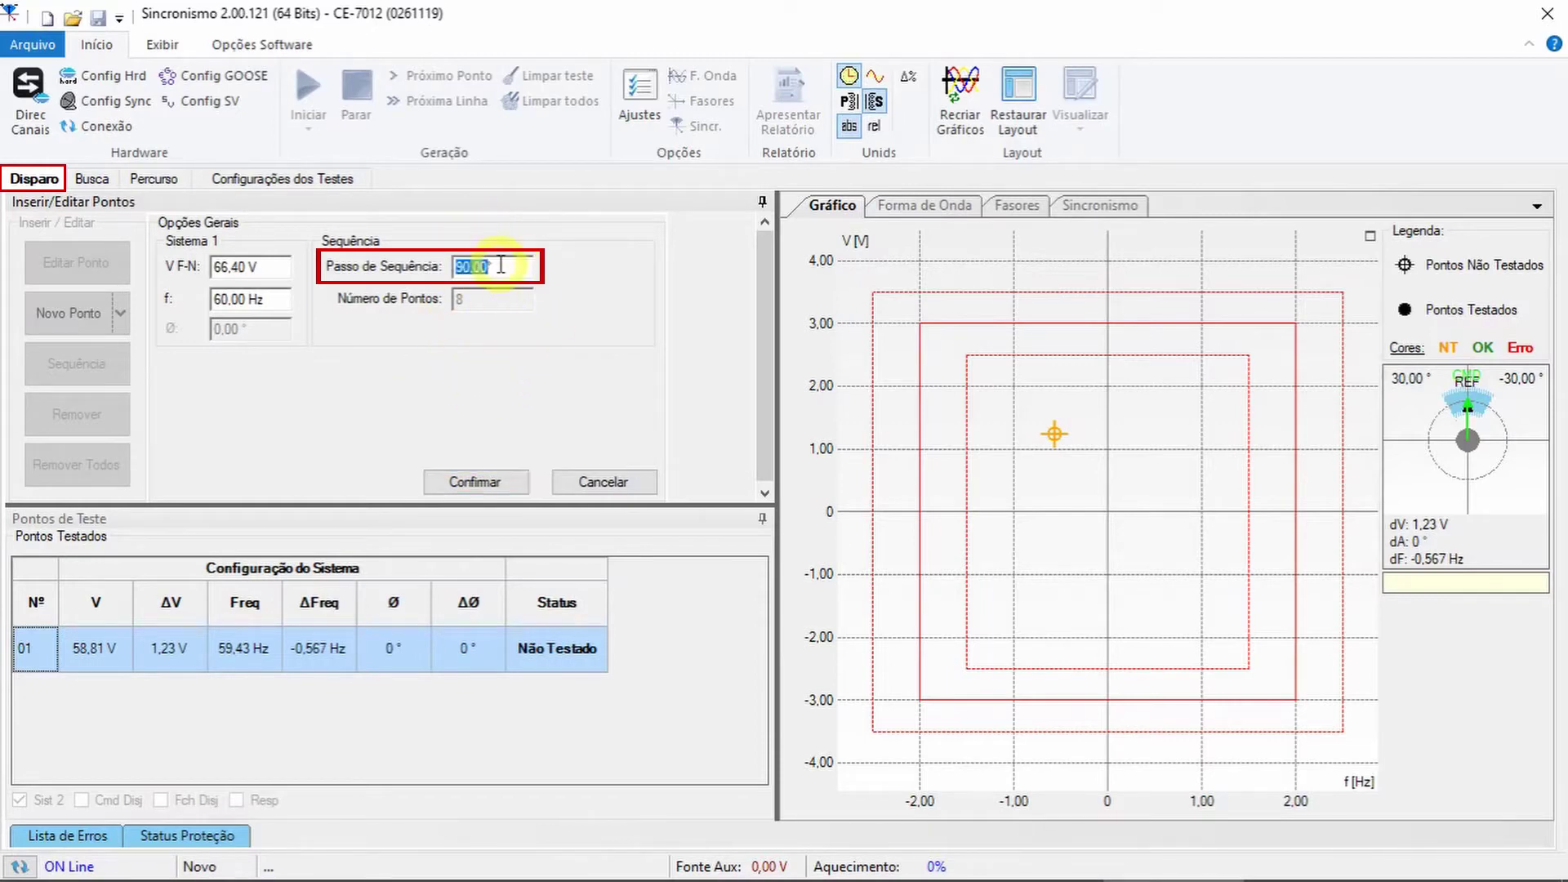
pyautogui.write('60')
pyautogui.press('Tab')
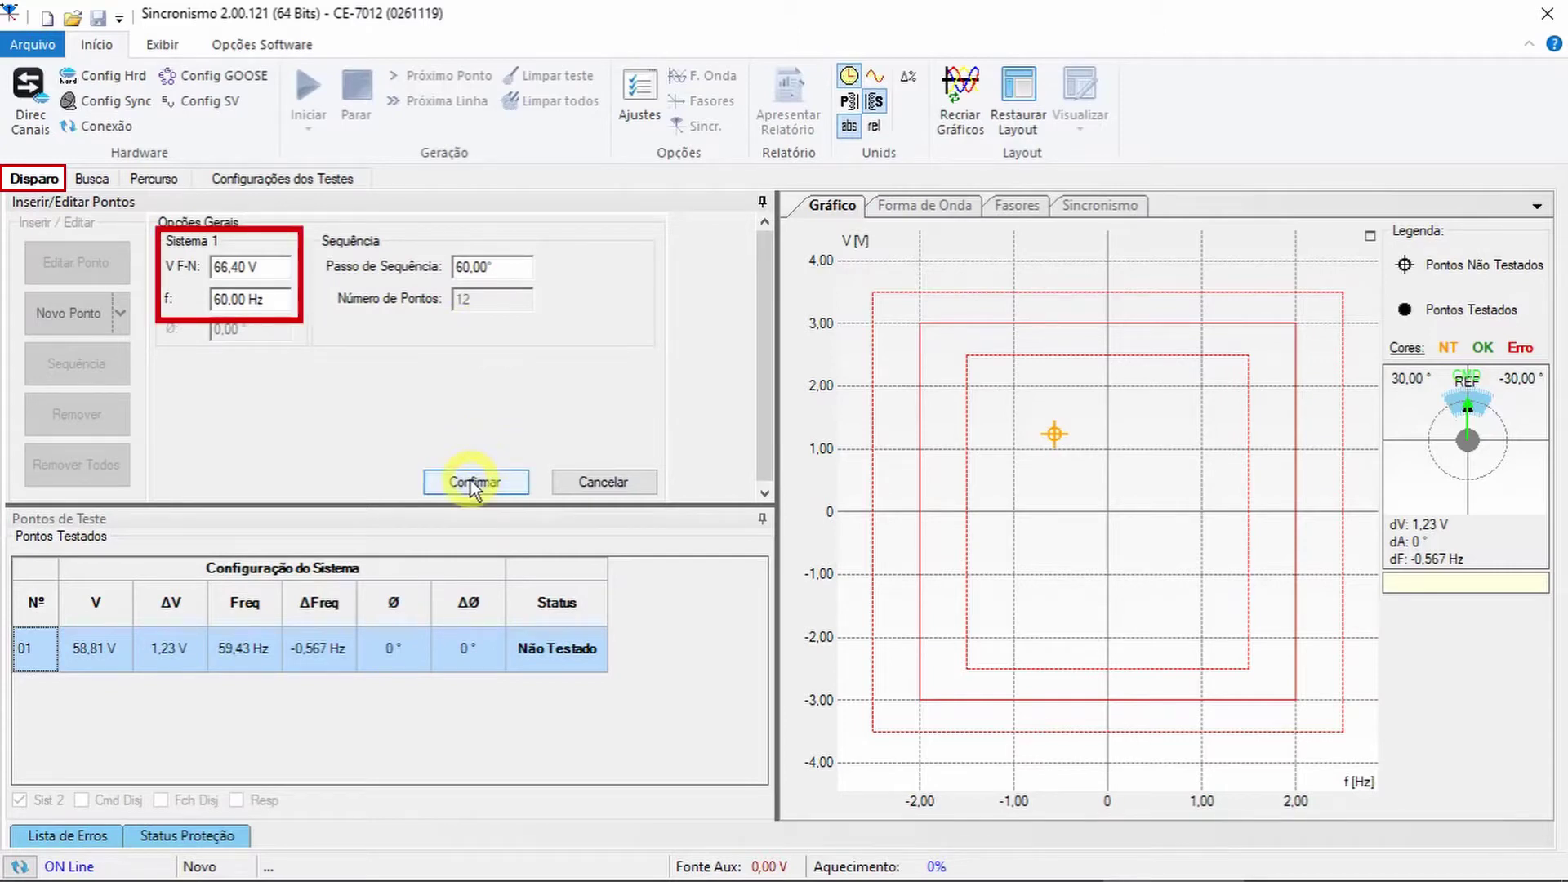
pyautogui.click(472, 484)
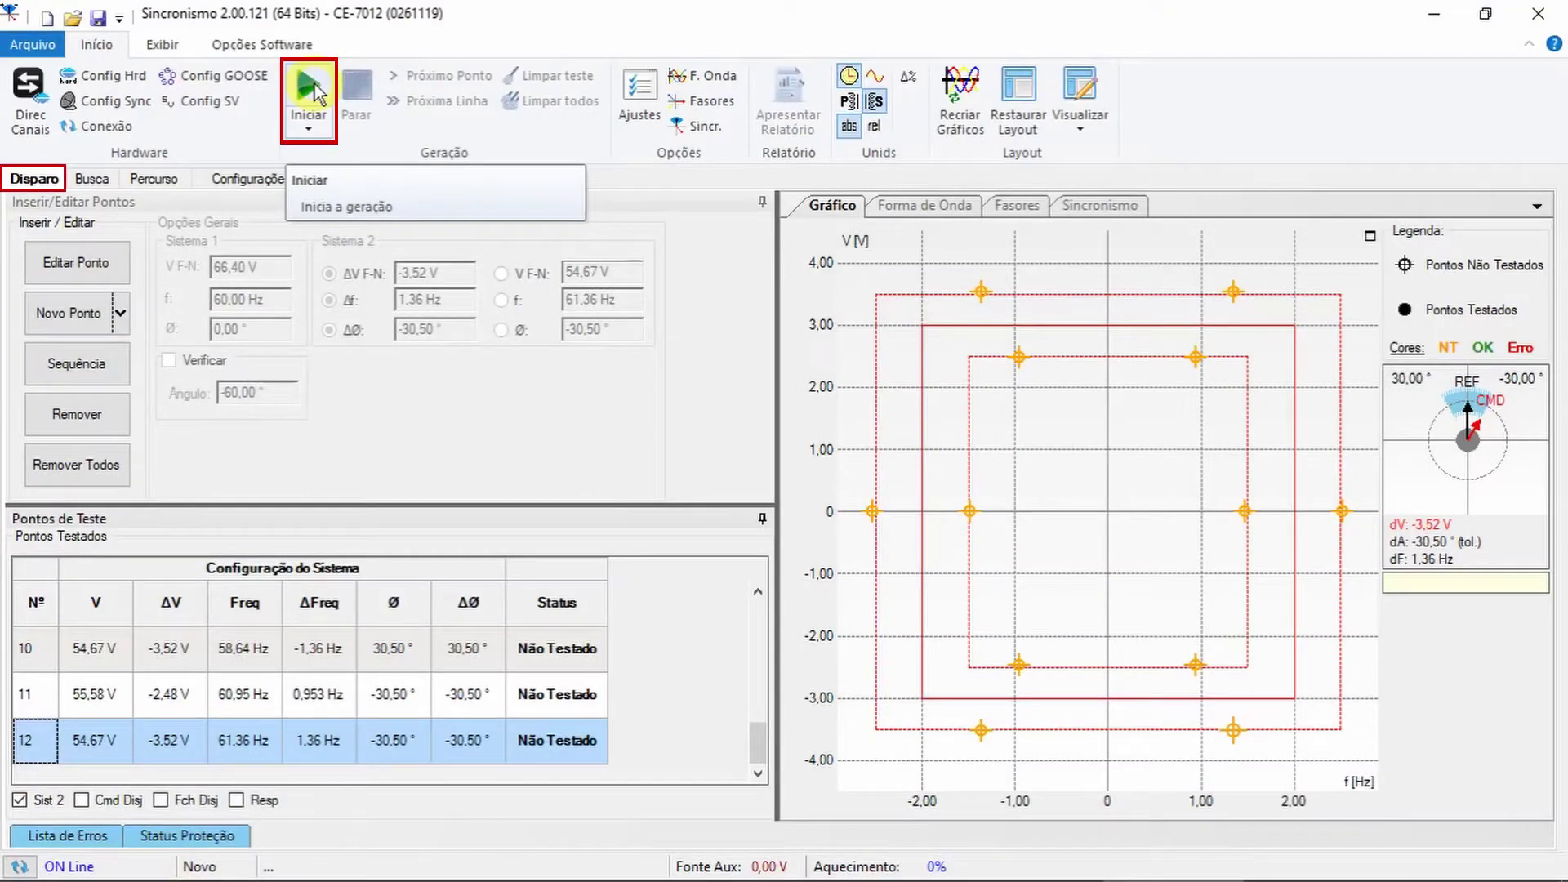
# Step: Remove the Disparo points and generate a Busca line sequence with a 90° step and ChkSincr após Busca enabled
pyautogui.click(92, 182)
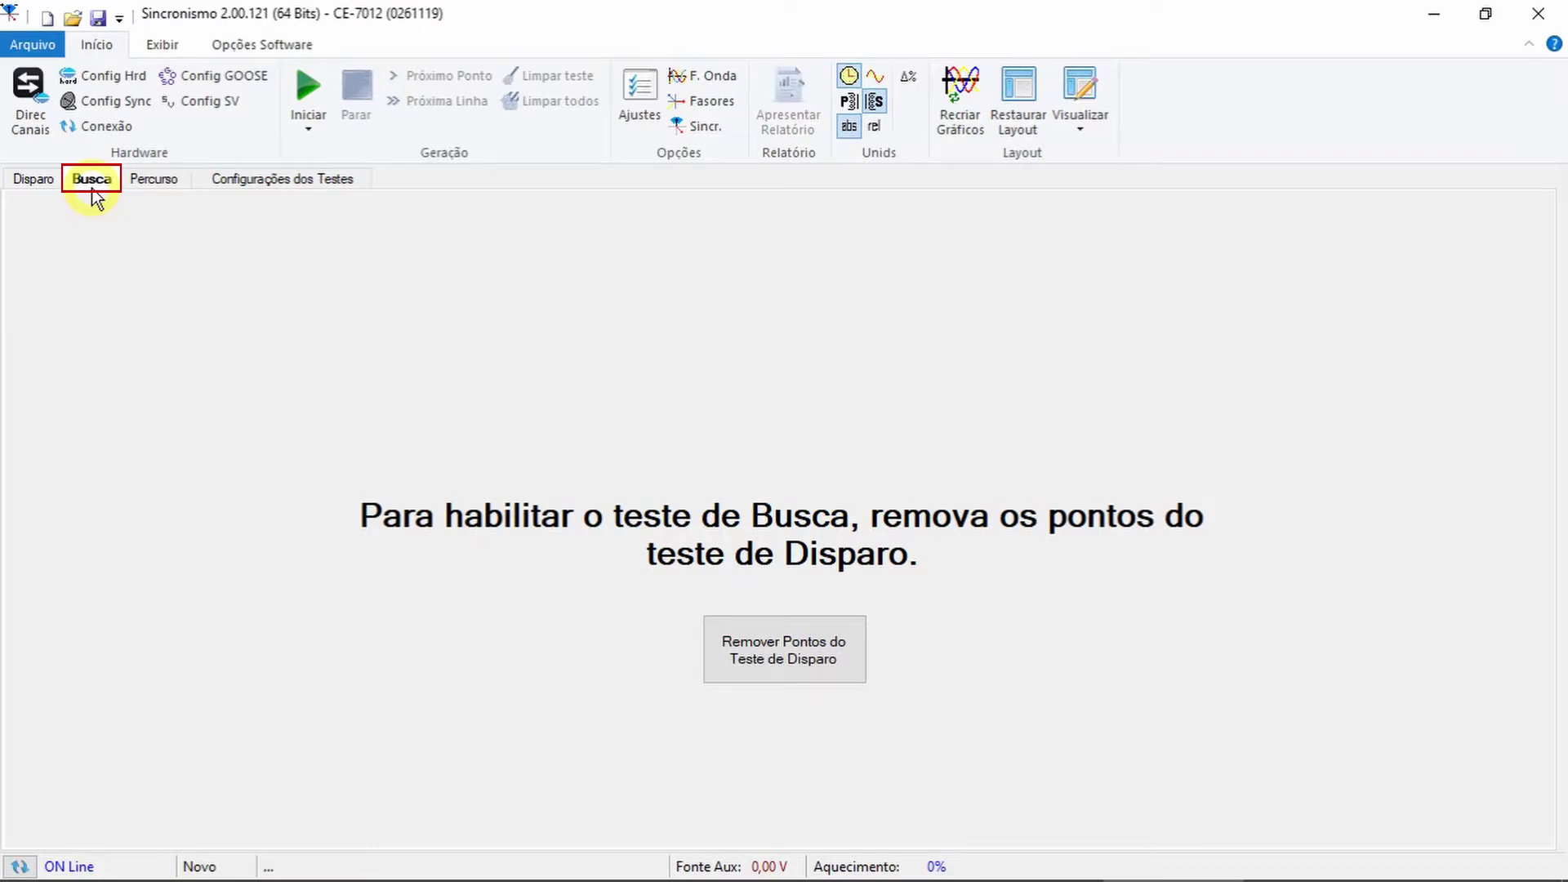
pyautogui.click(799, 676)
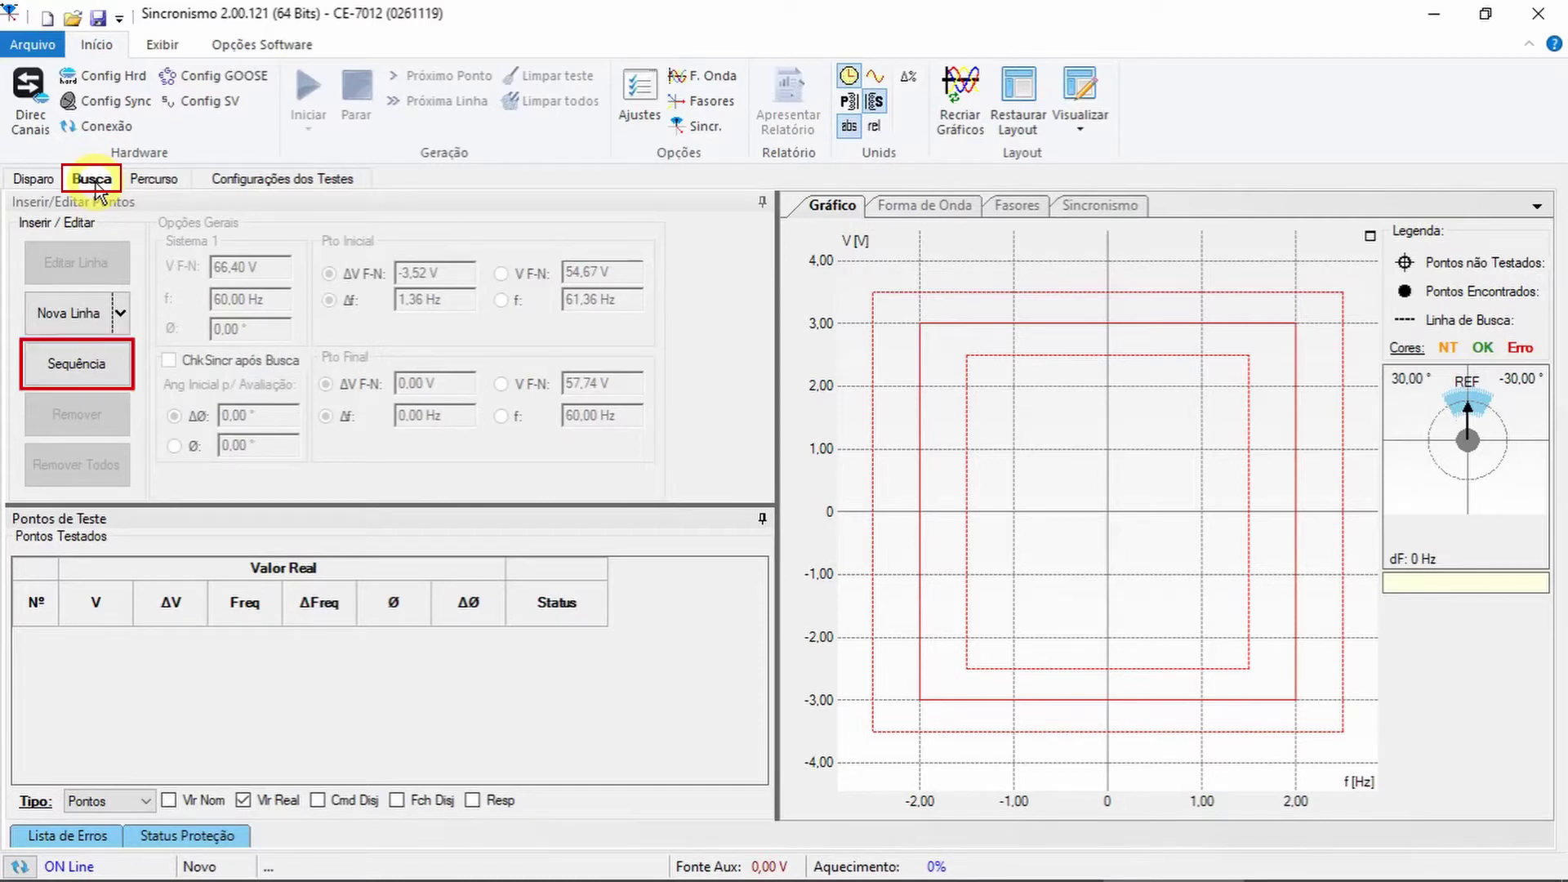
pyautogui.click(86, 351)
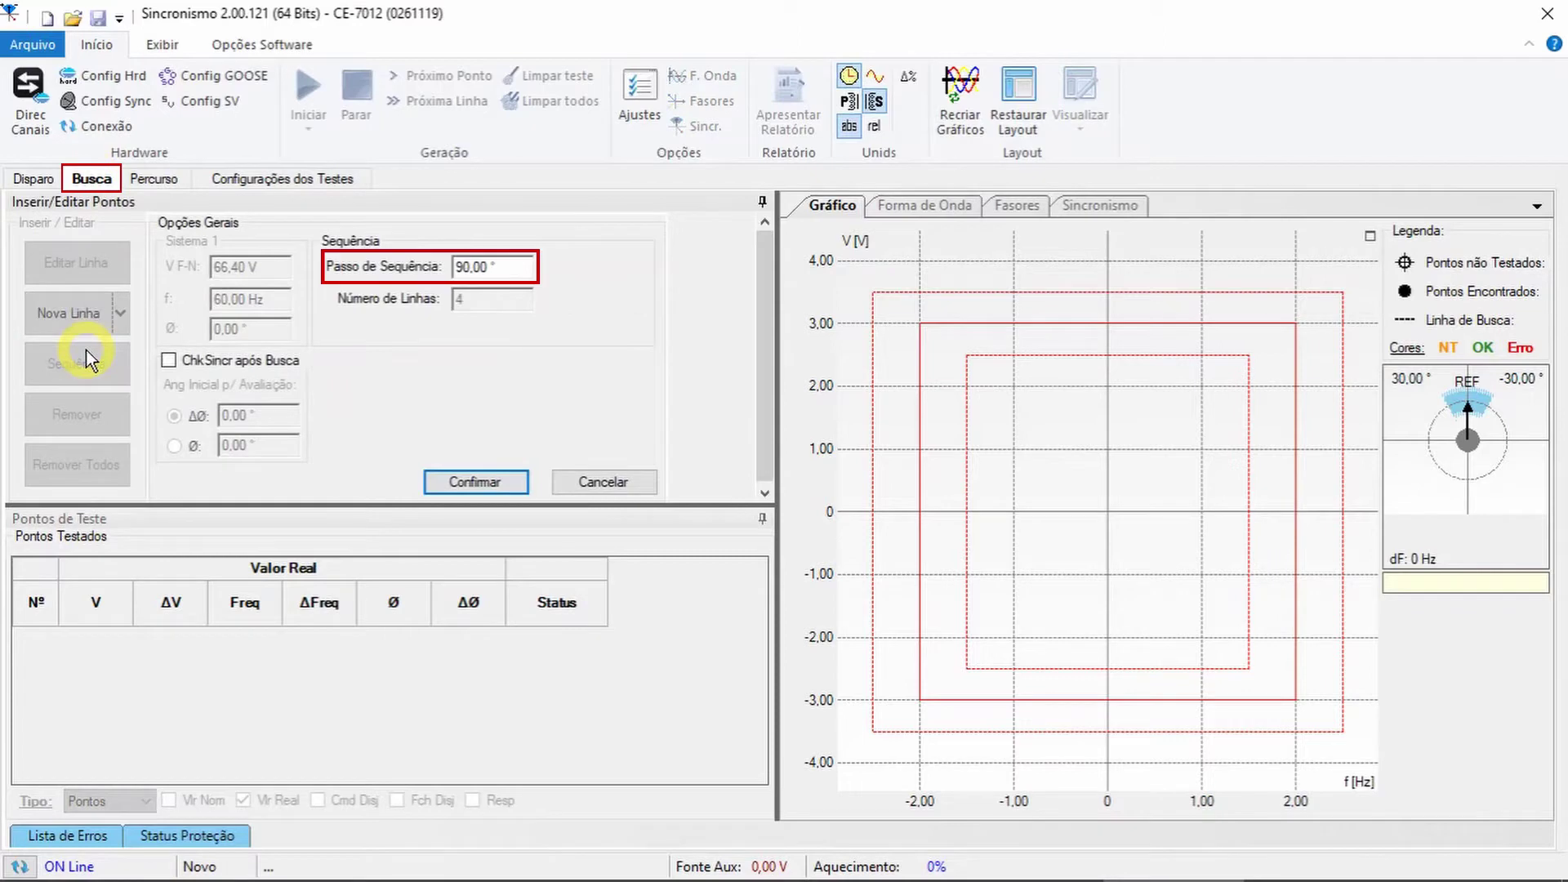
pyautogui.doubleClick(499, 266)
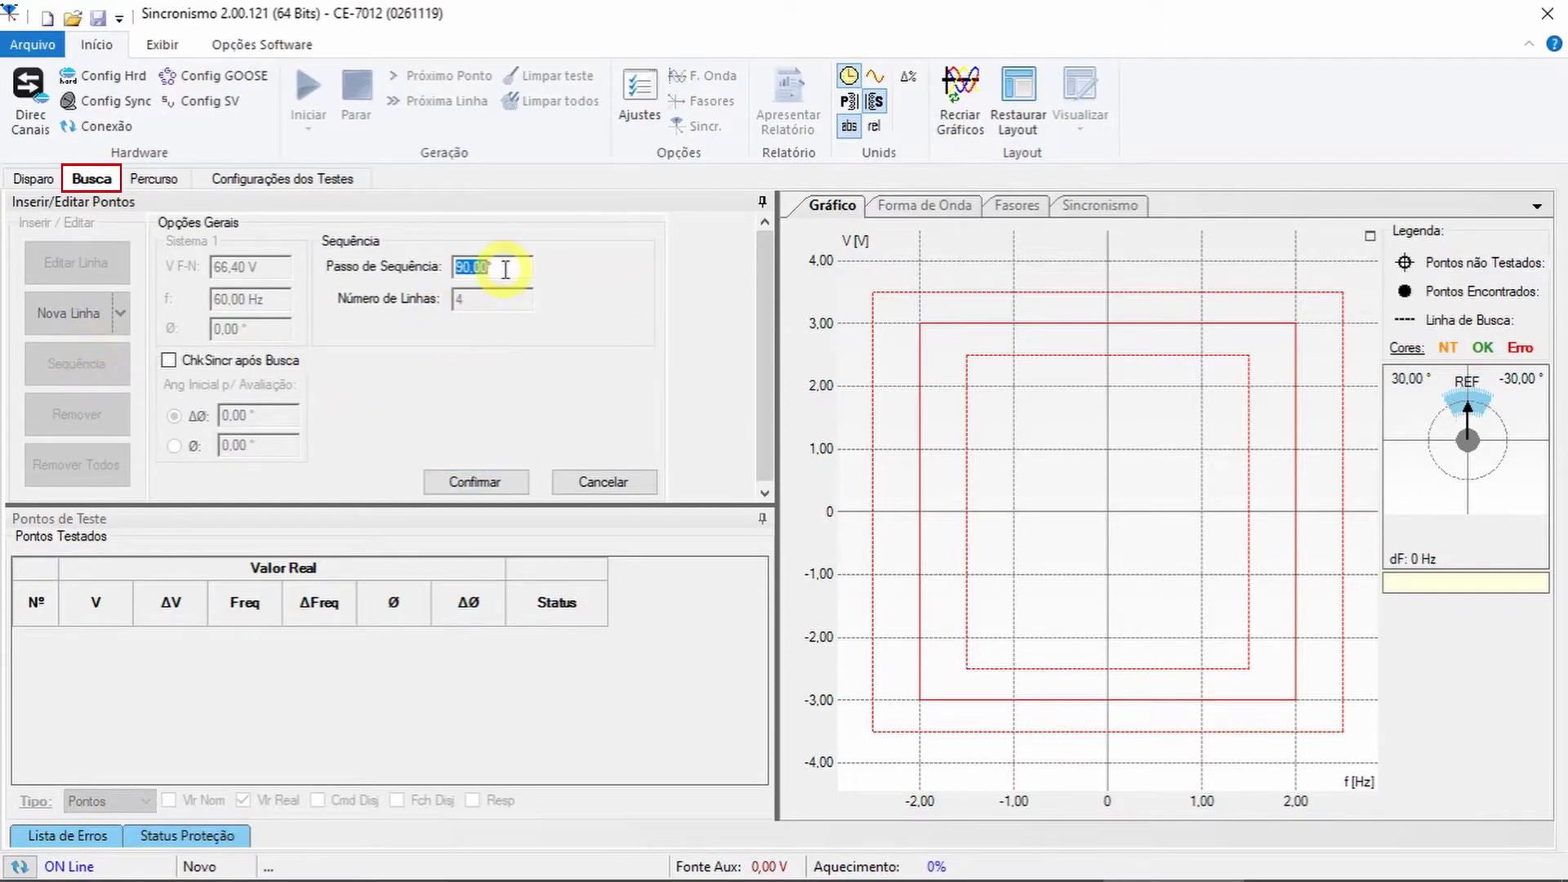
pyautogui.click(193, 369)
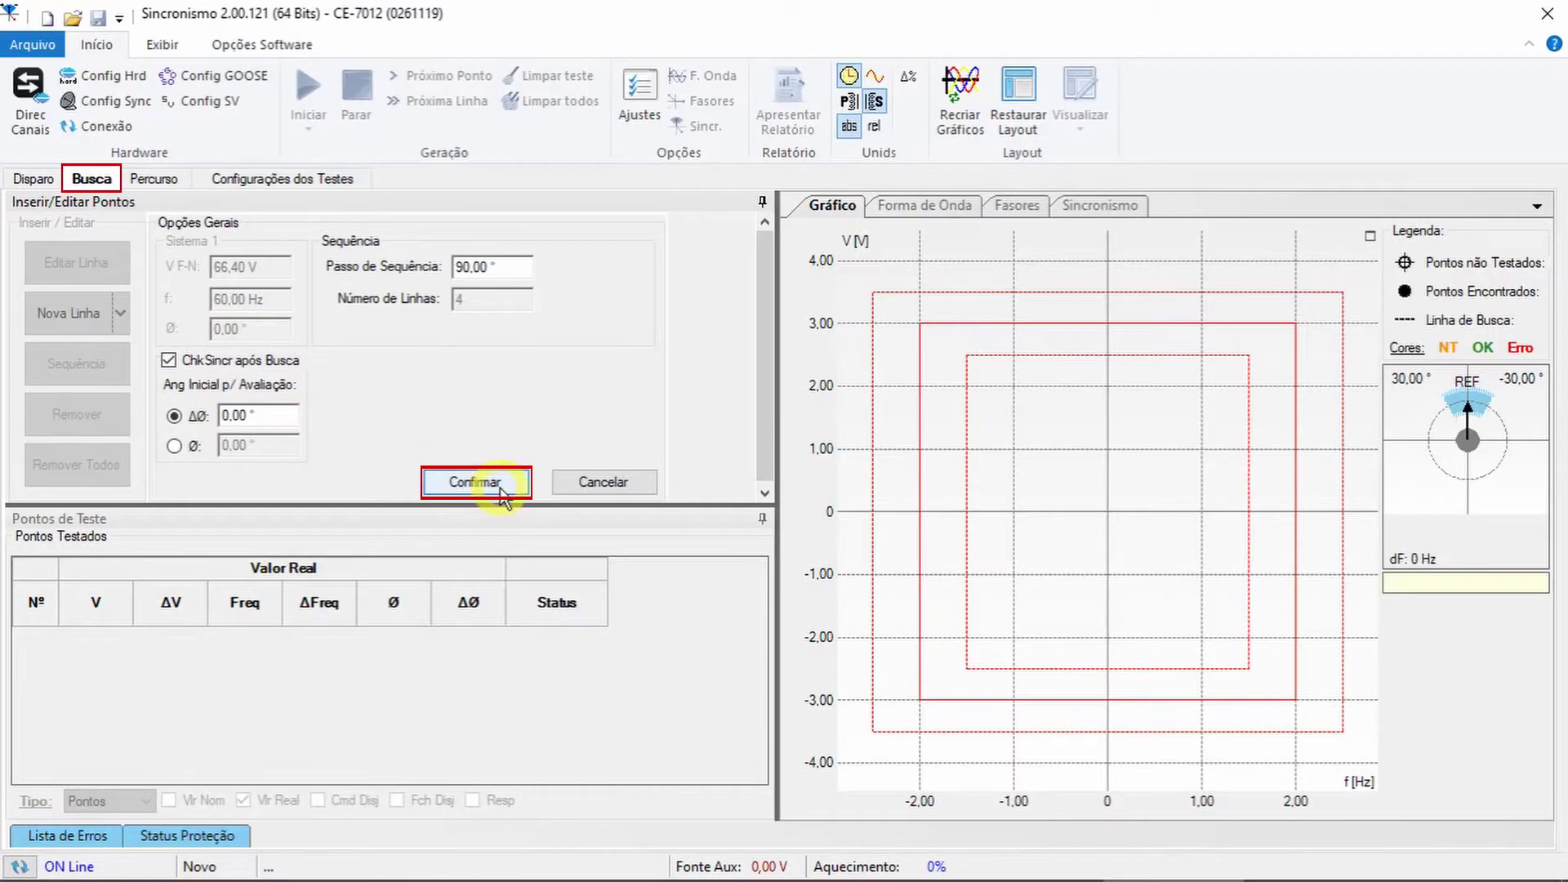
pyautogui.click(475, 482)
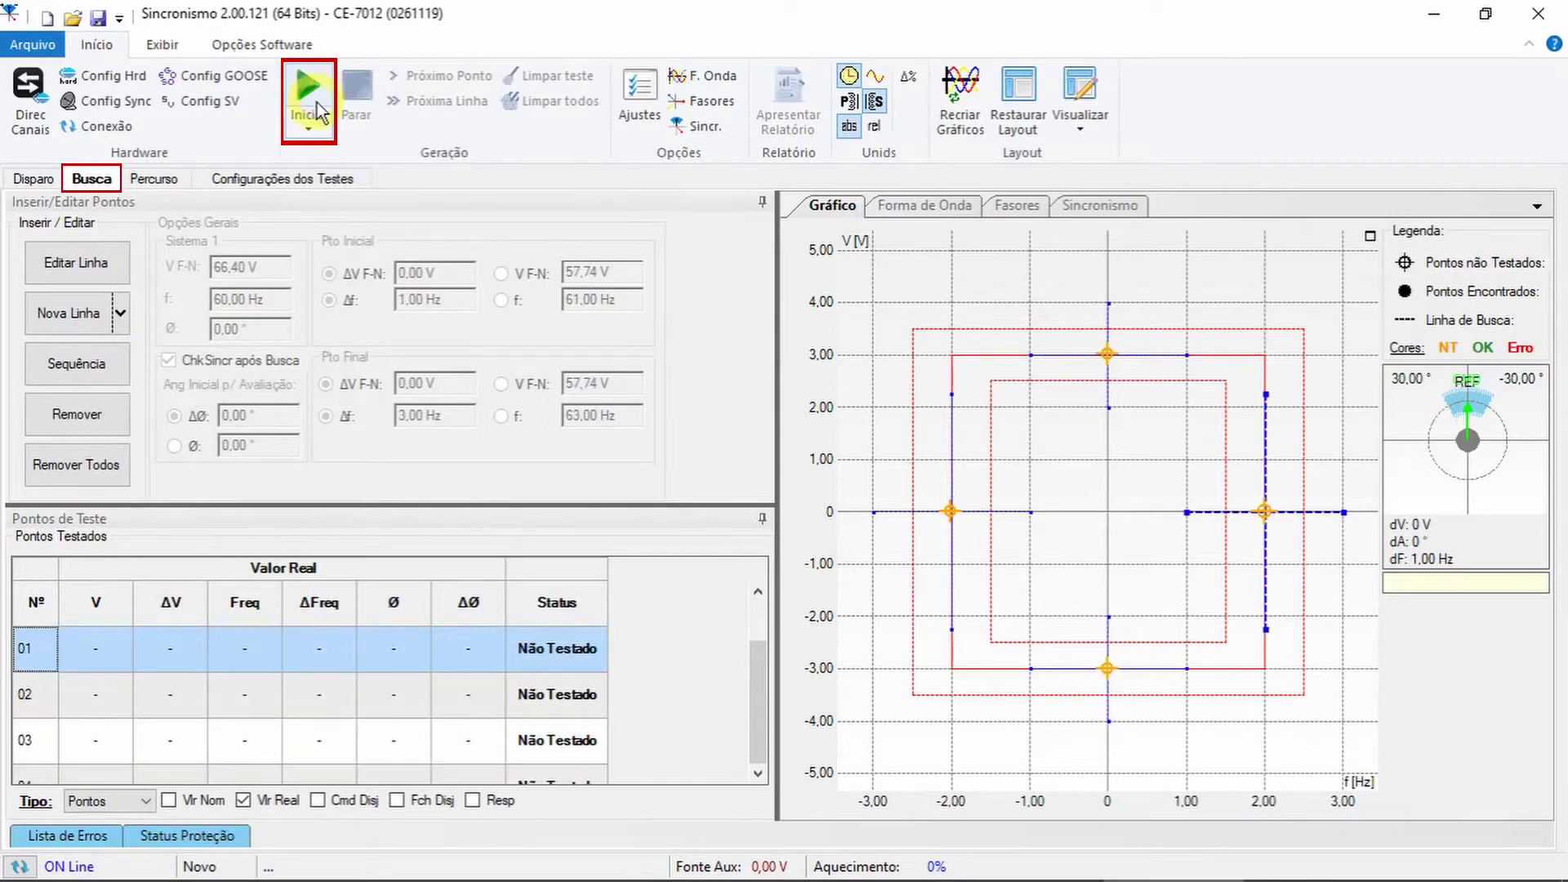
# Step: Remove the Busca points and generate a Percurso line sequence with a sequence step of 45°
pyautogui.click(164, 181)
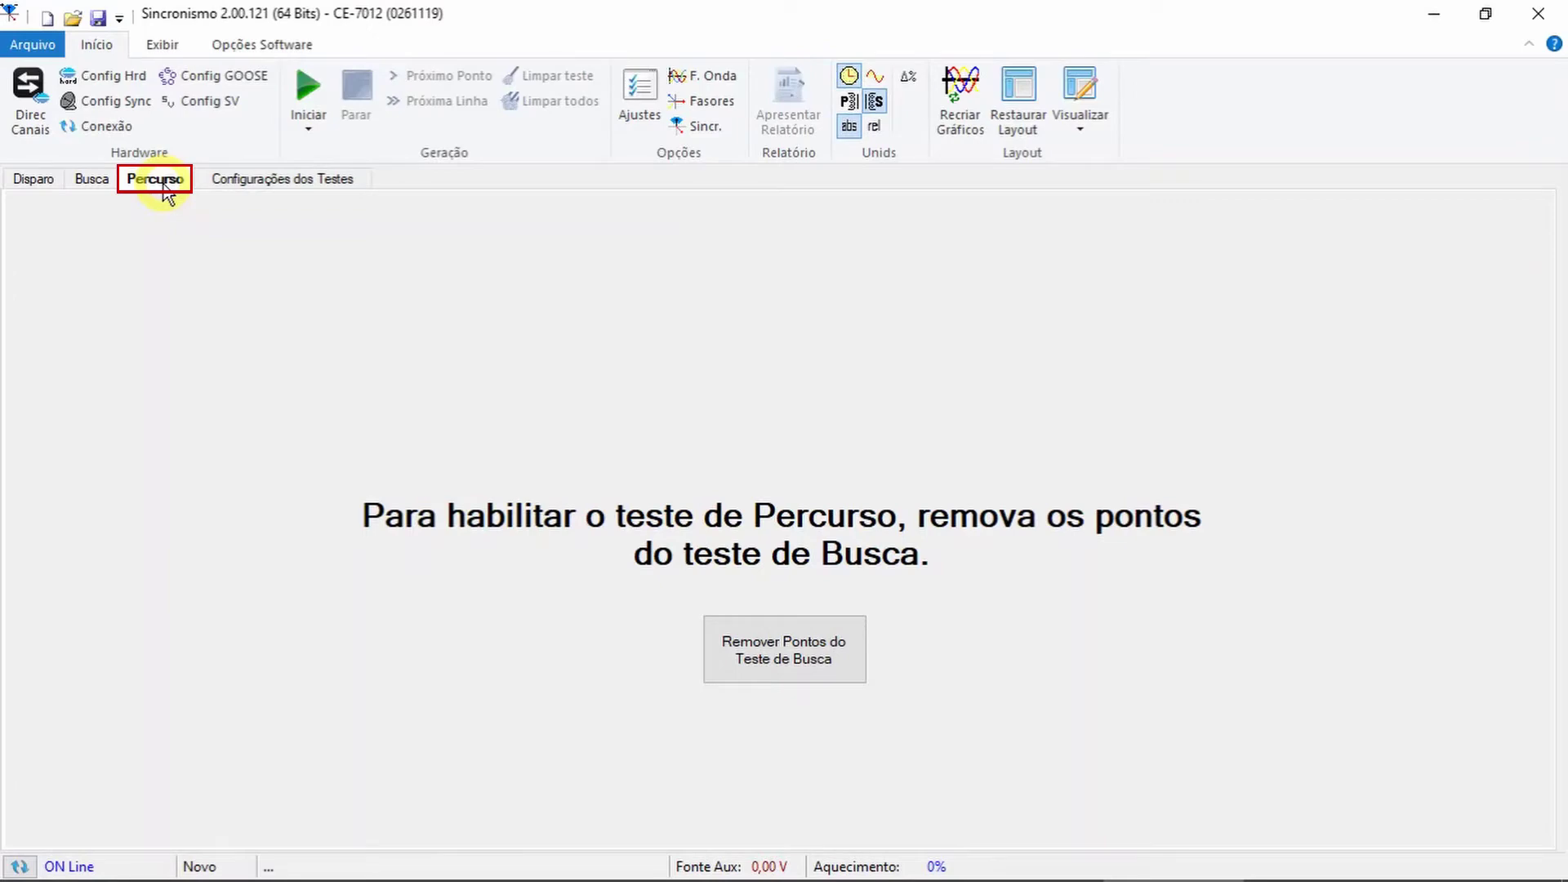
pyautogui.click(763, 662)
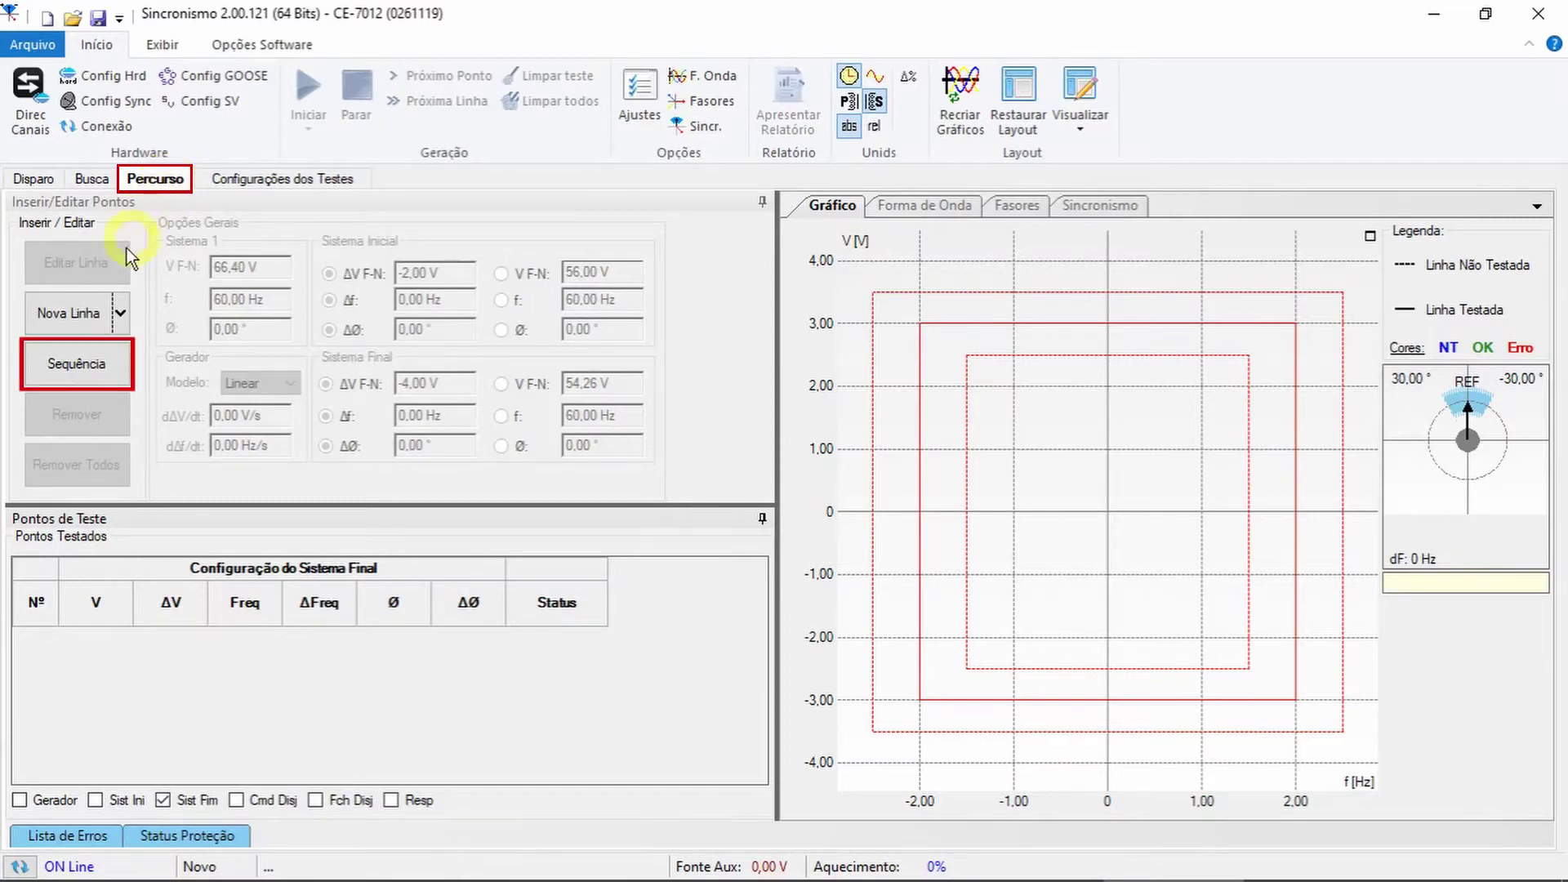
pyautogui.click(90, 383)
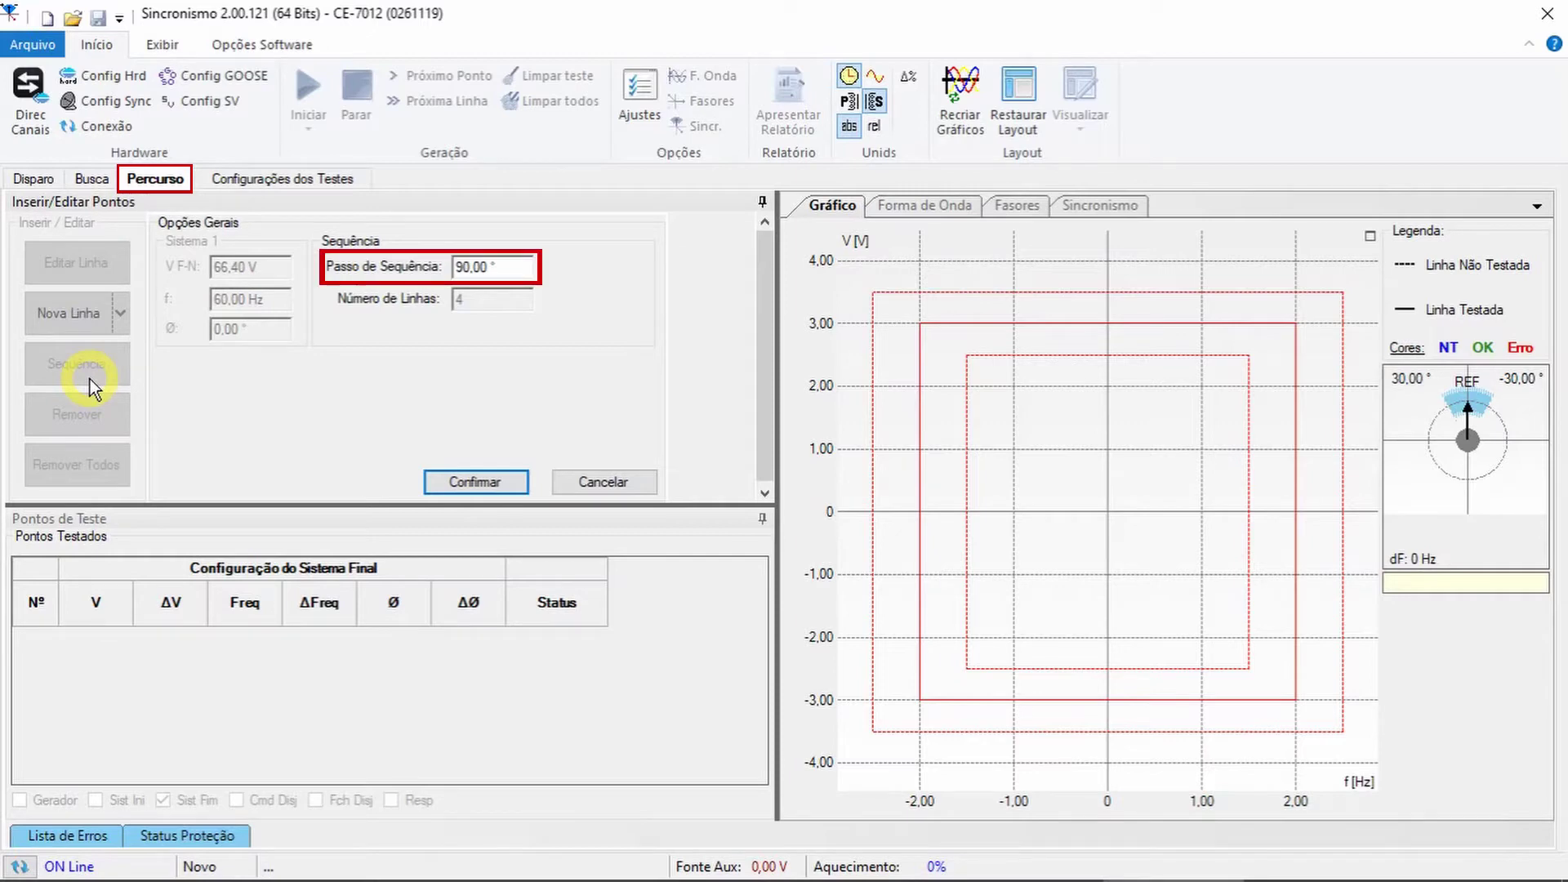
pyautogui.doubleClick(478, 266)
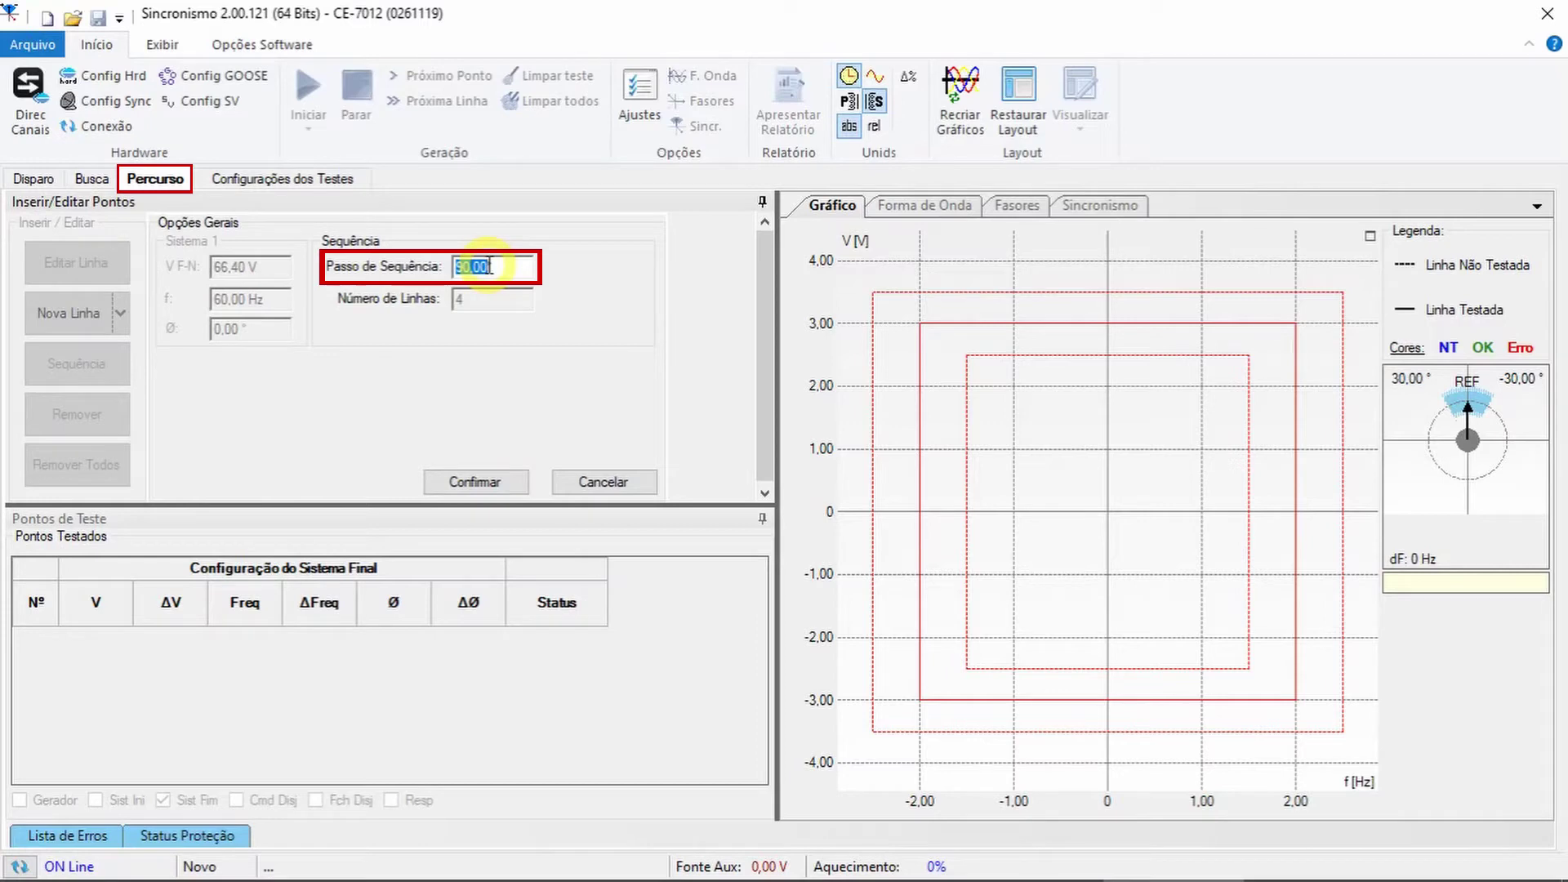
pyautogui.write('45')
pyautogui.click(478, 487)
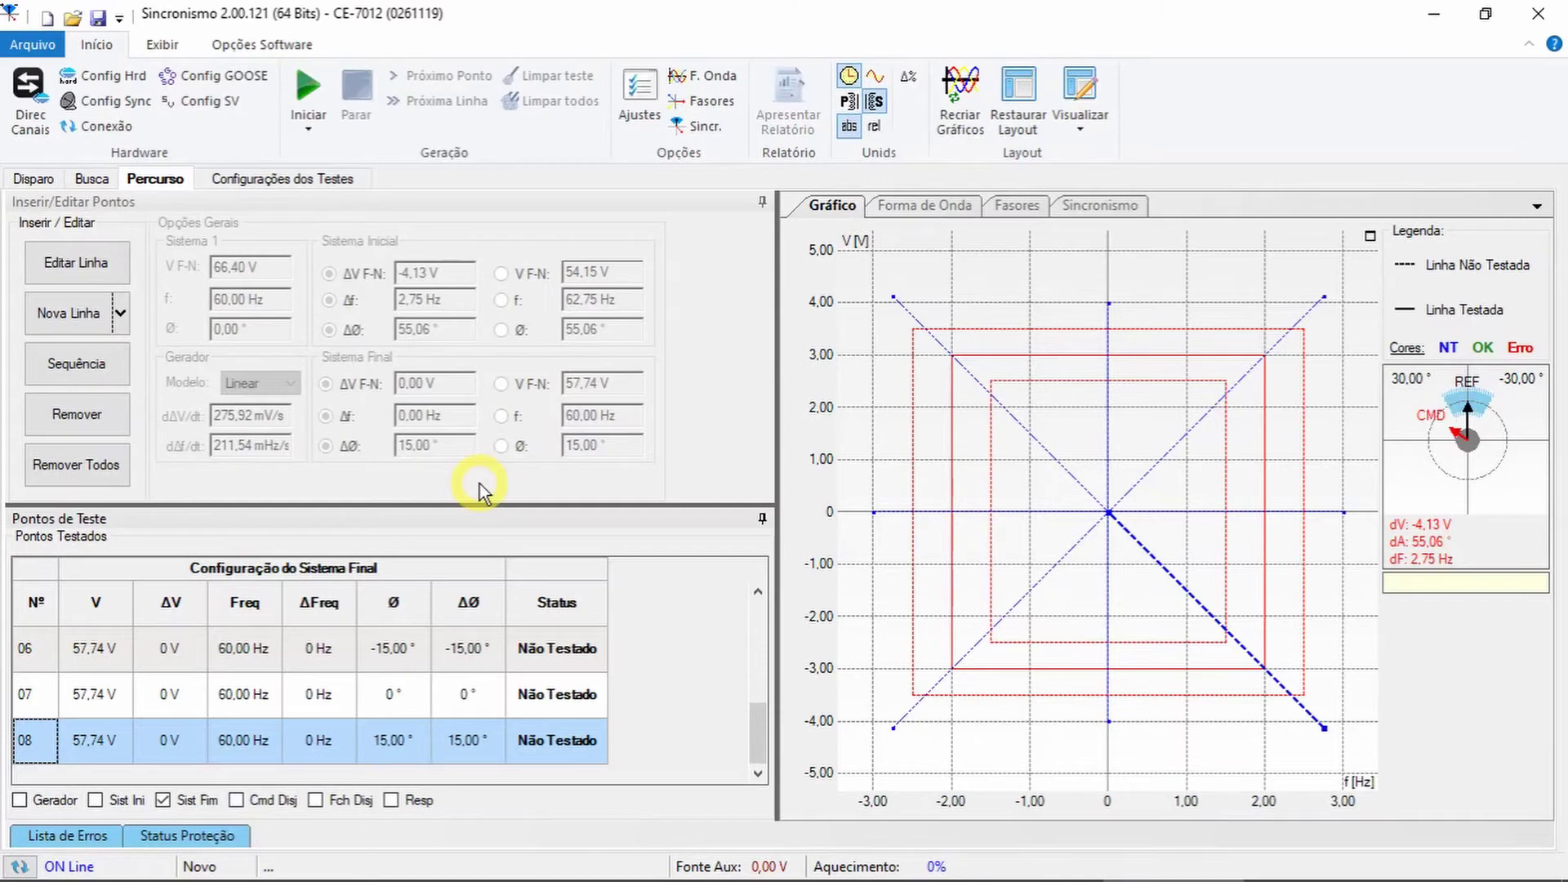
# Step: Load the saved test file V14.0_Prática.ctSi from the desktop without saving the current changes
pyautogui.click(46, 18)
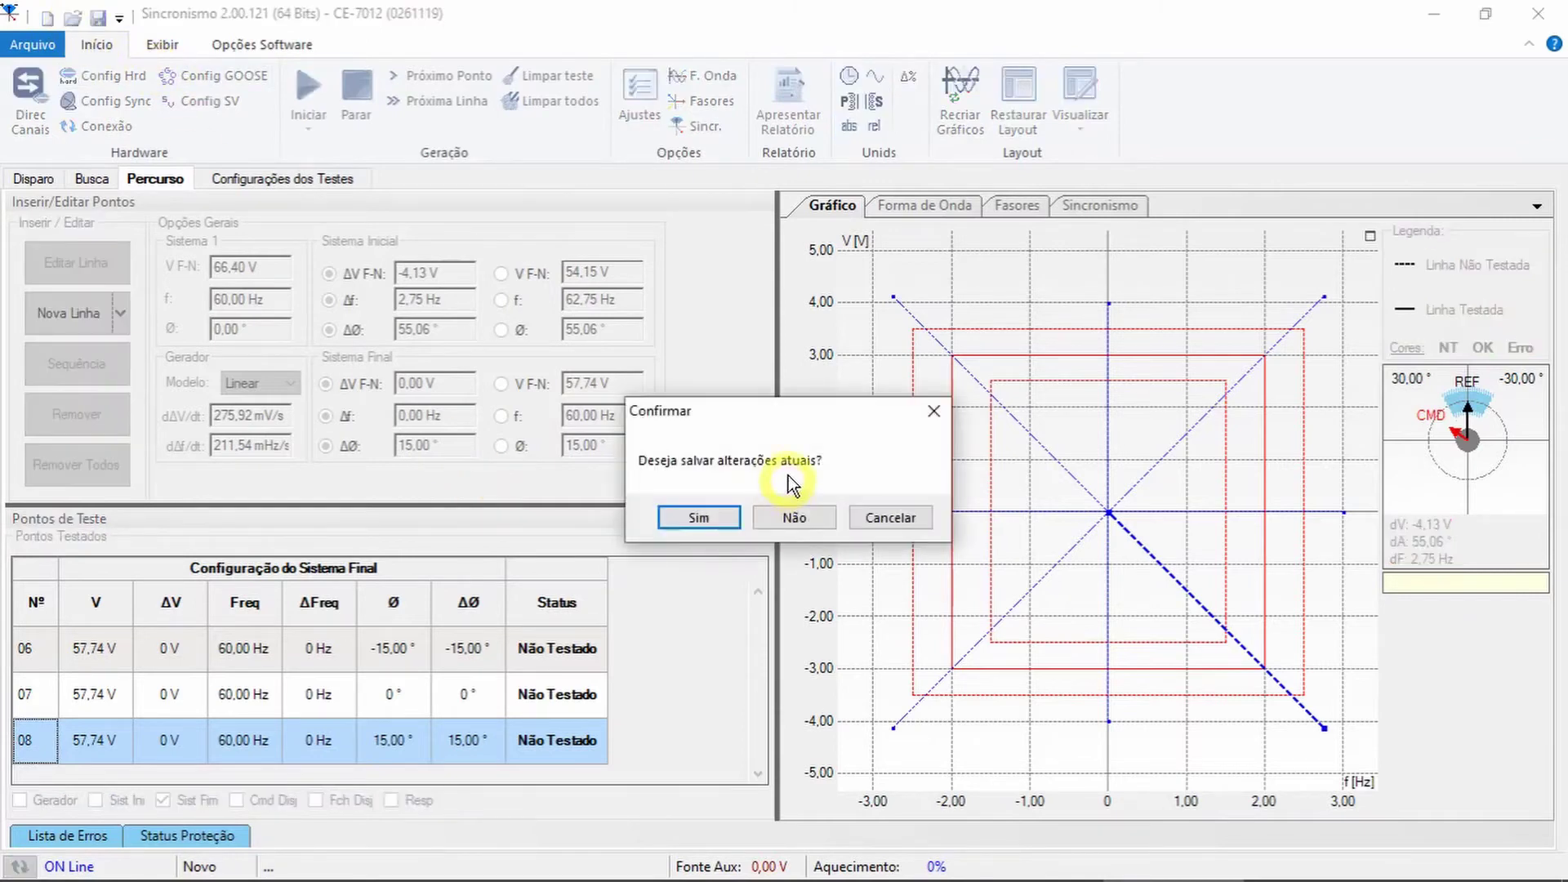
pyautogui.click(786, 523)
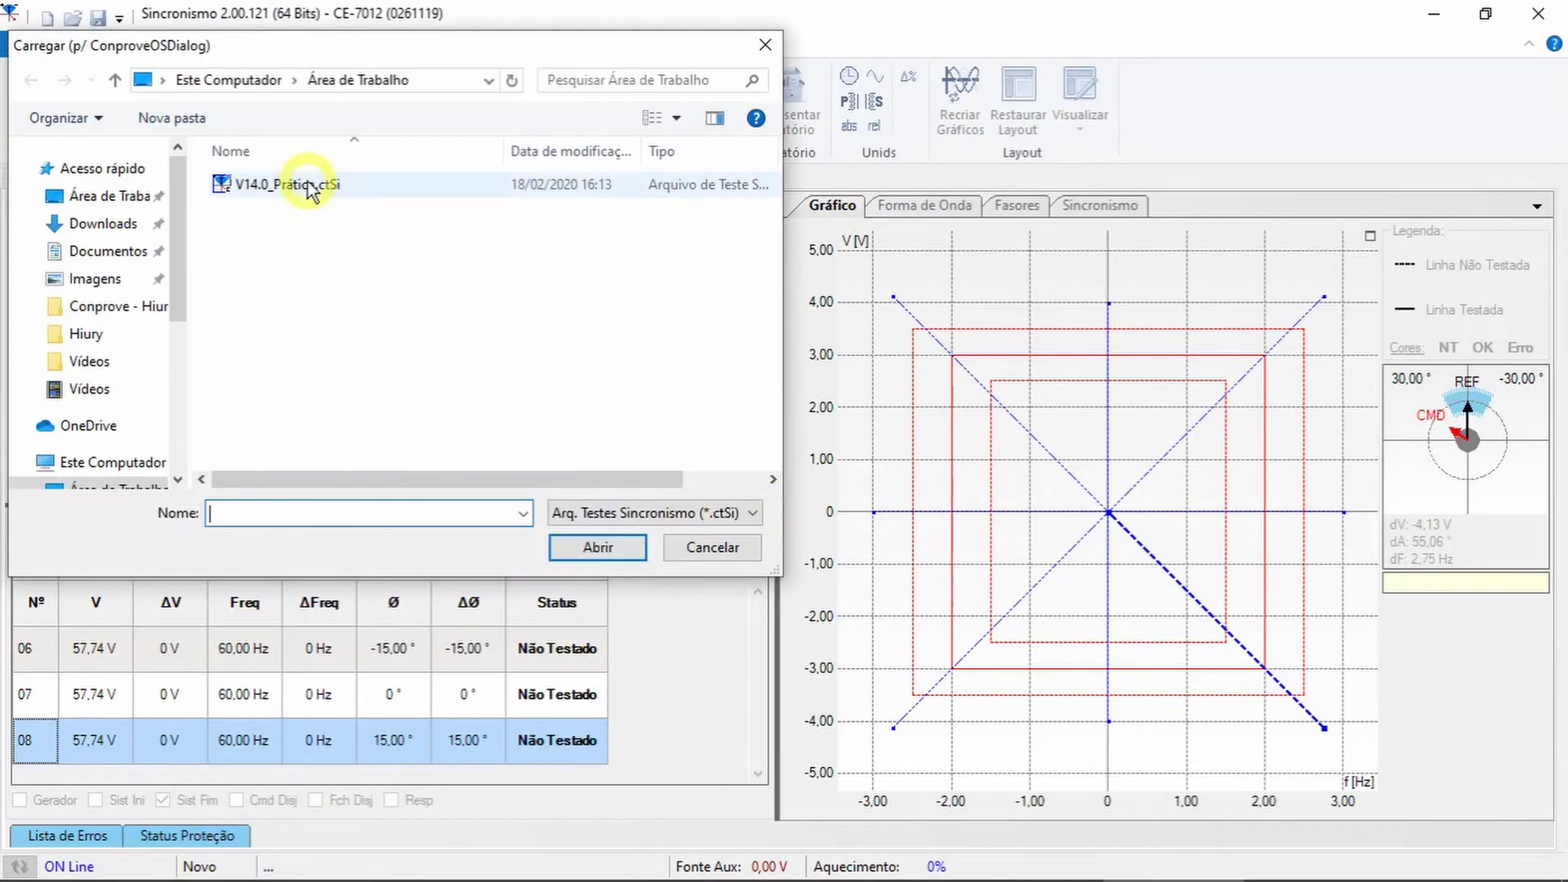
pyautogui.doubleClick(309, 184)
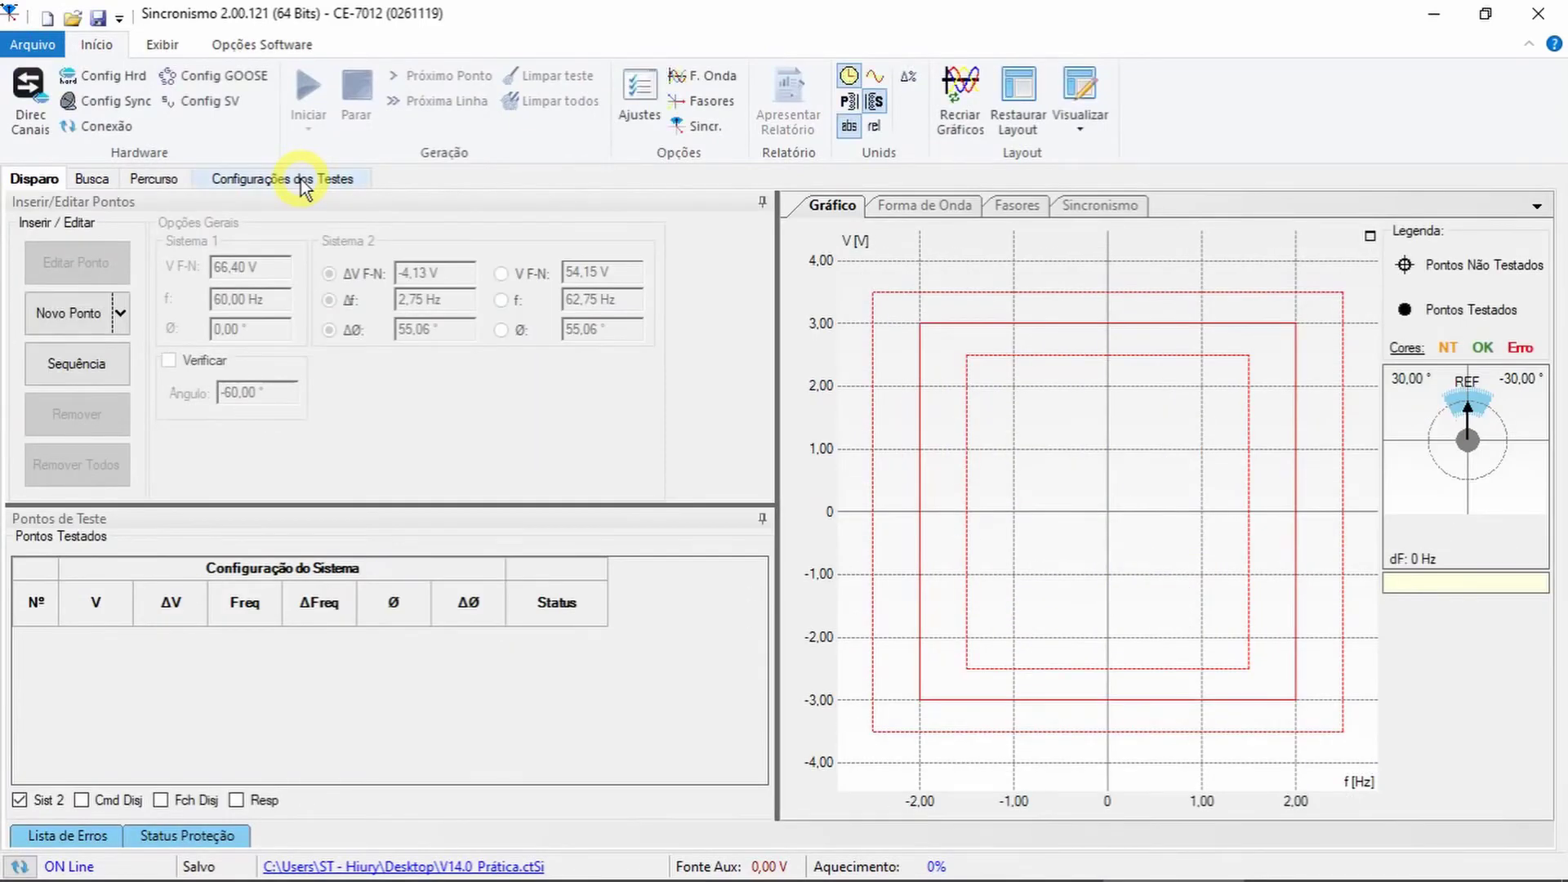
# Step: Review the loaded file's Sistemas and Ajuste Sincronização settings, accept them, and examine the test configurations
pyautogui.click(642, 97)
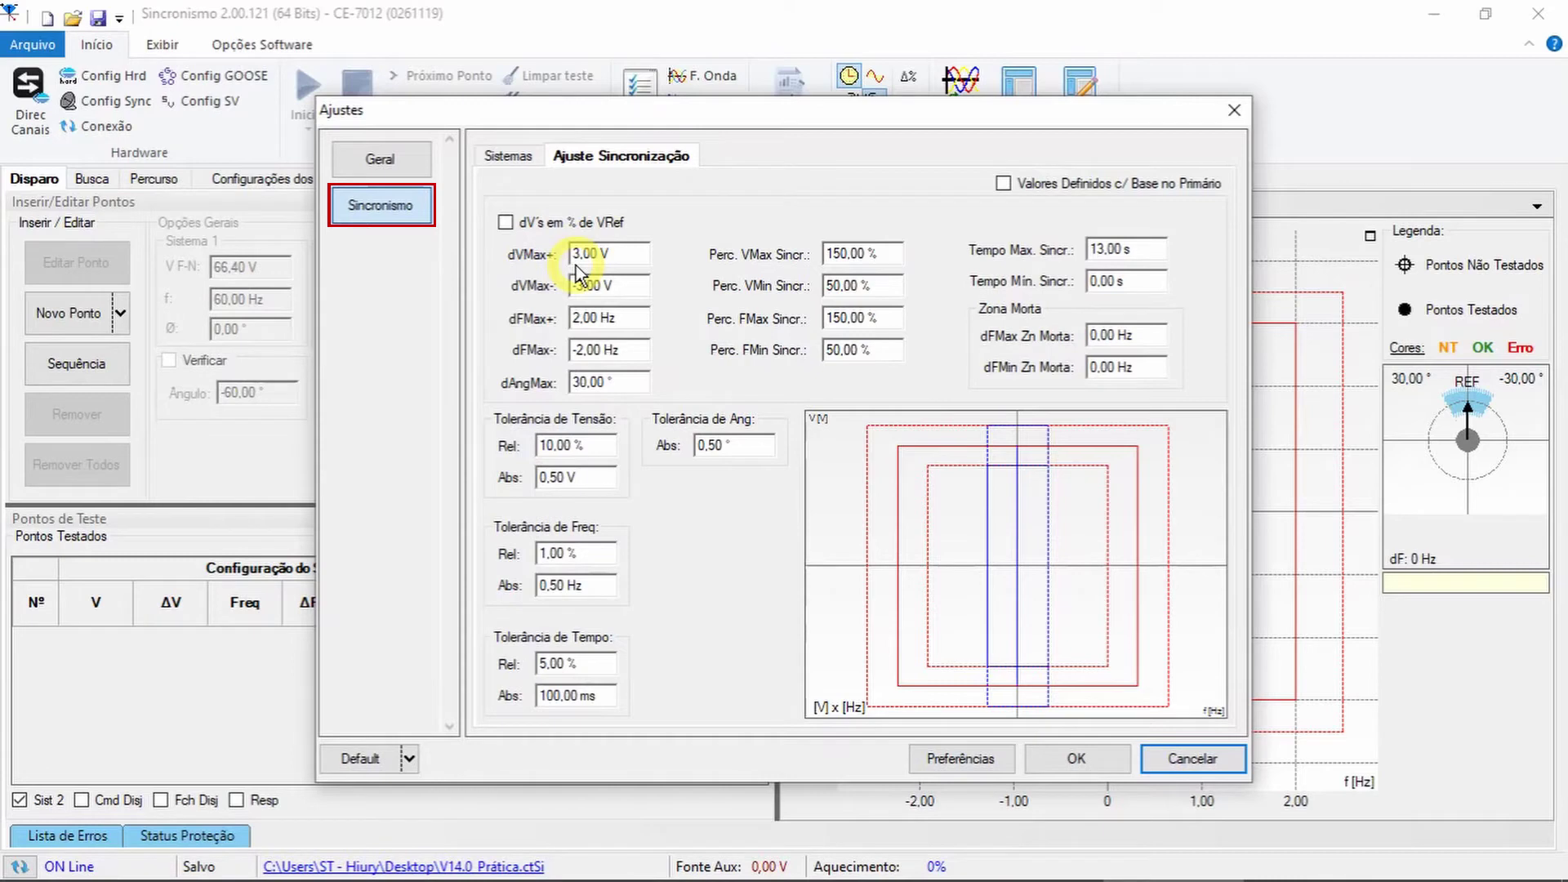
pyautogui.click(522, 156)
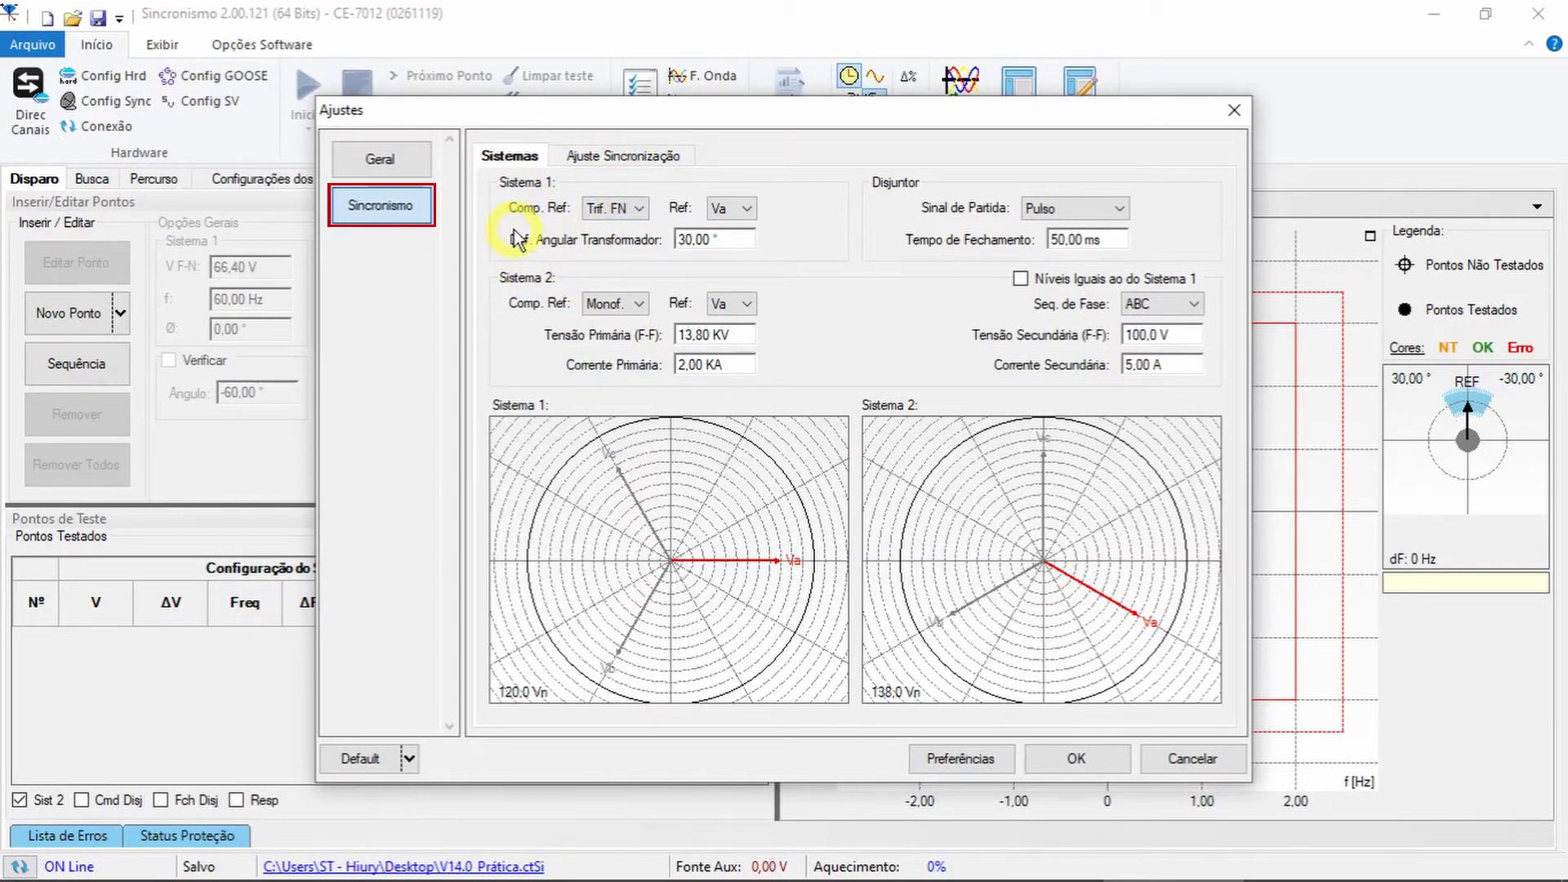
pyautogui.click(625, 155)
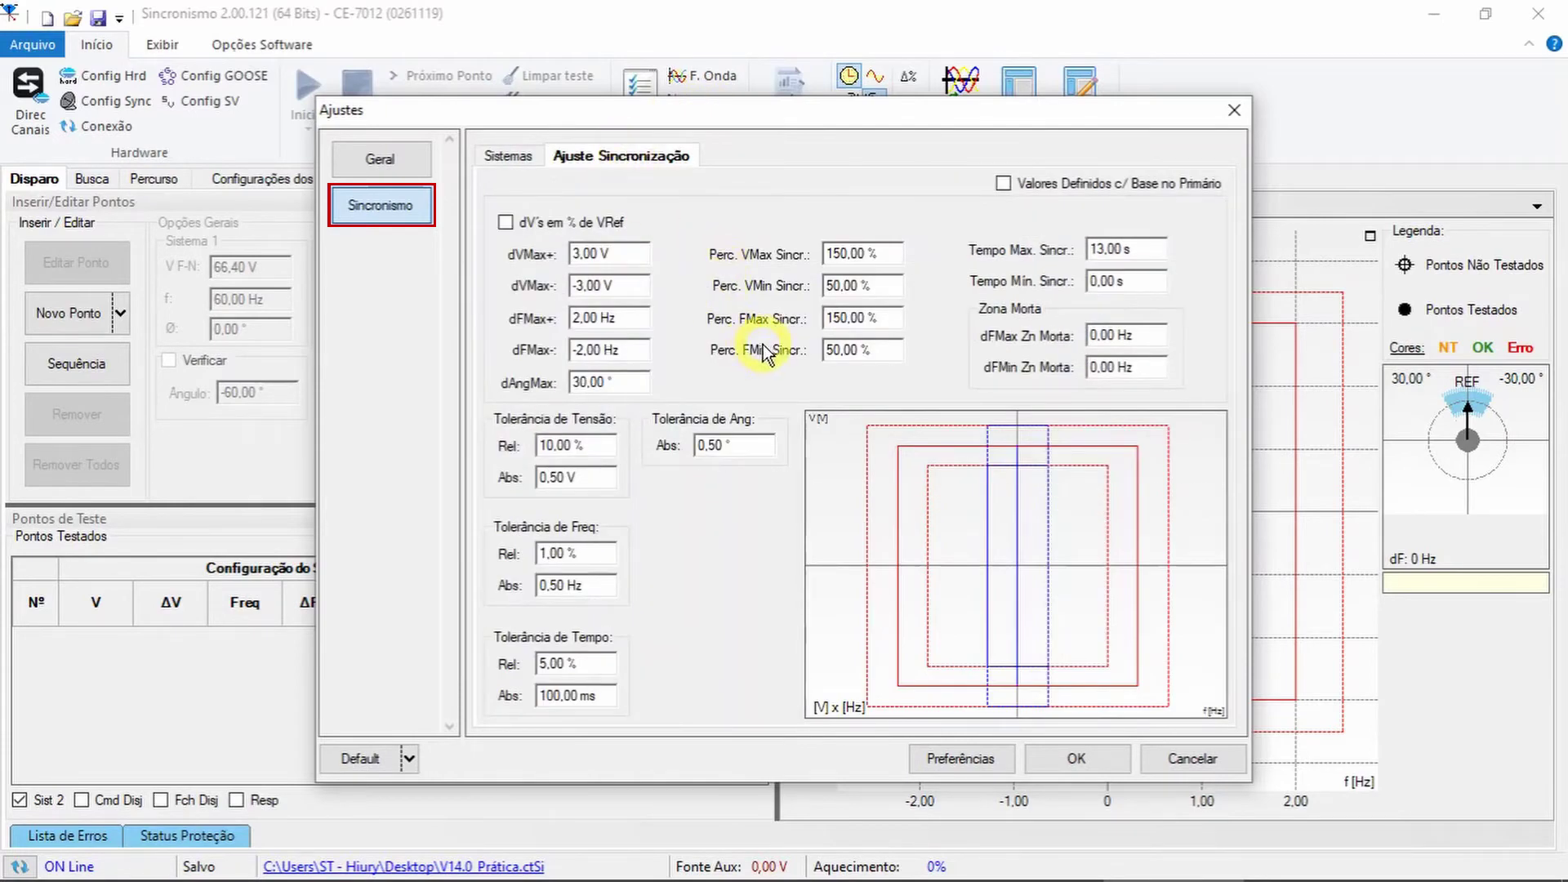
pyautogui.click(1075, 753)
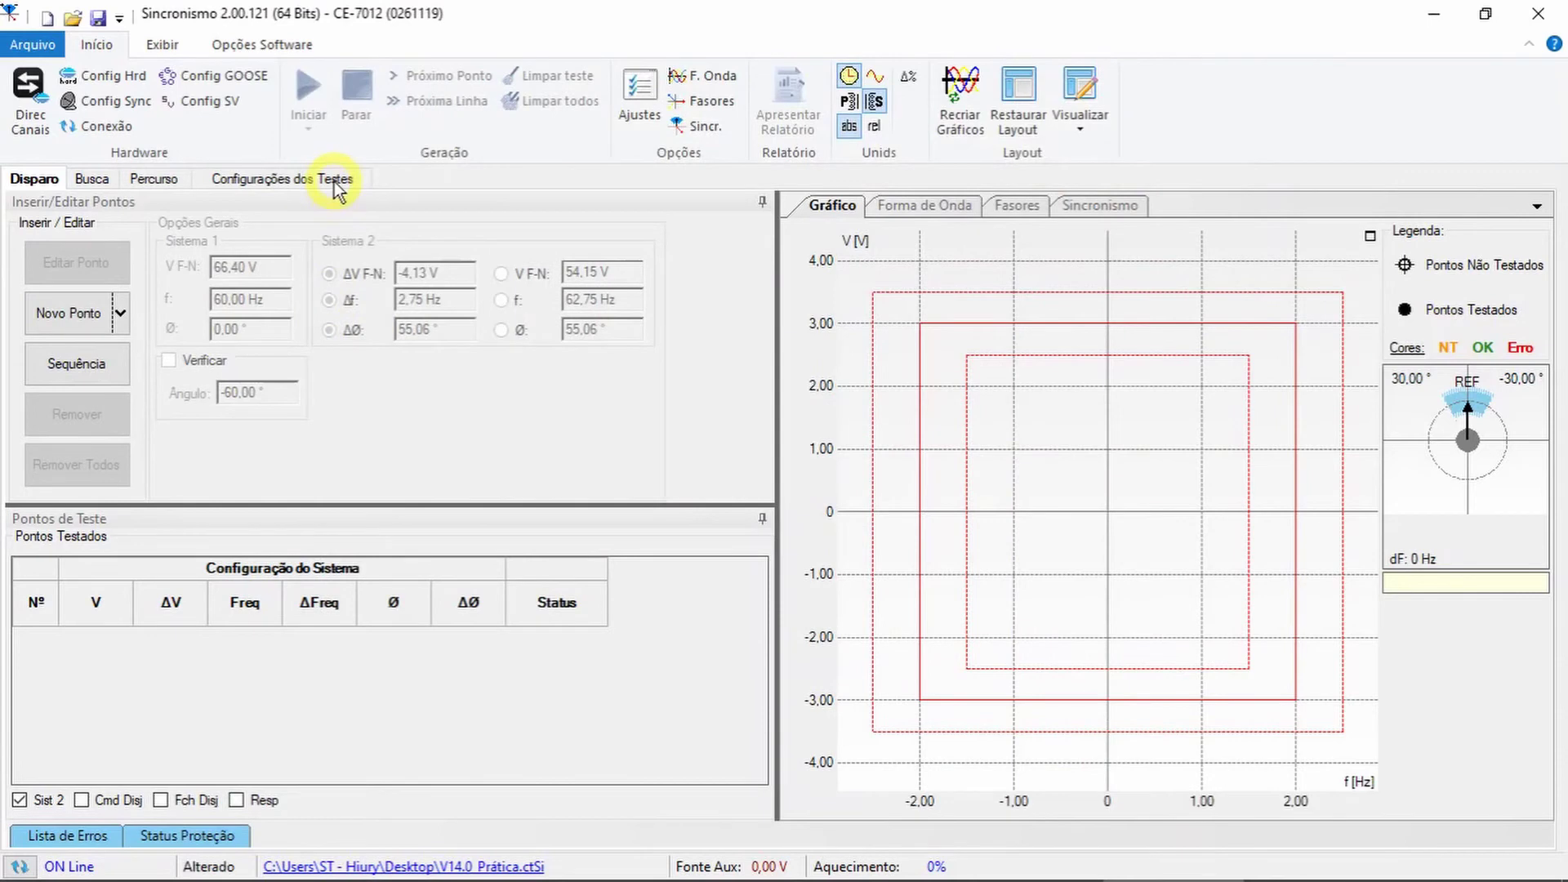
pyautogui.click(337, 187)
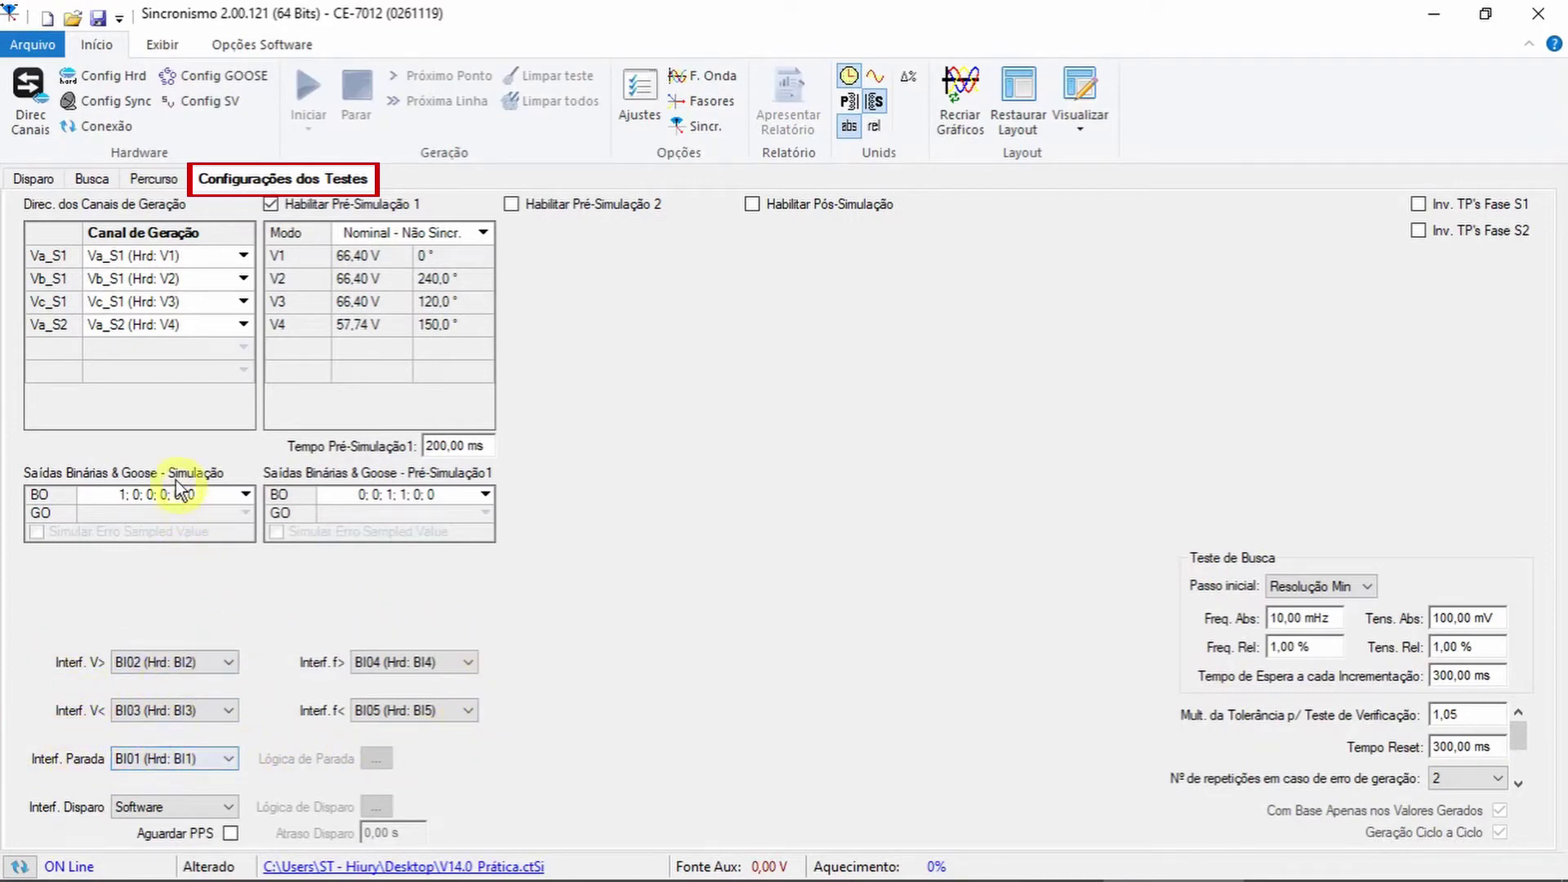
# Step: Insert two Disparo points inside the synchronism zone, at about ΔV 1.10 V, Δf -0.87 Hz and ΔV 1.03 V, Δf 0.71 Hz
pyautogui.click(47, 180)
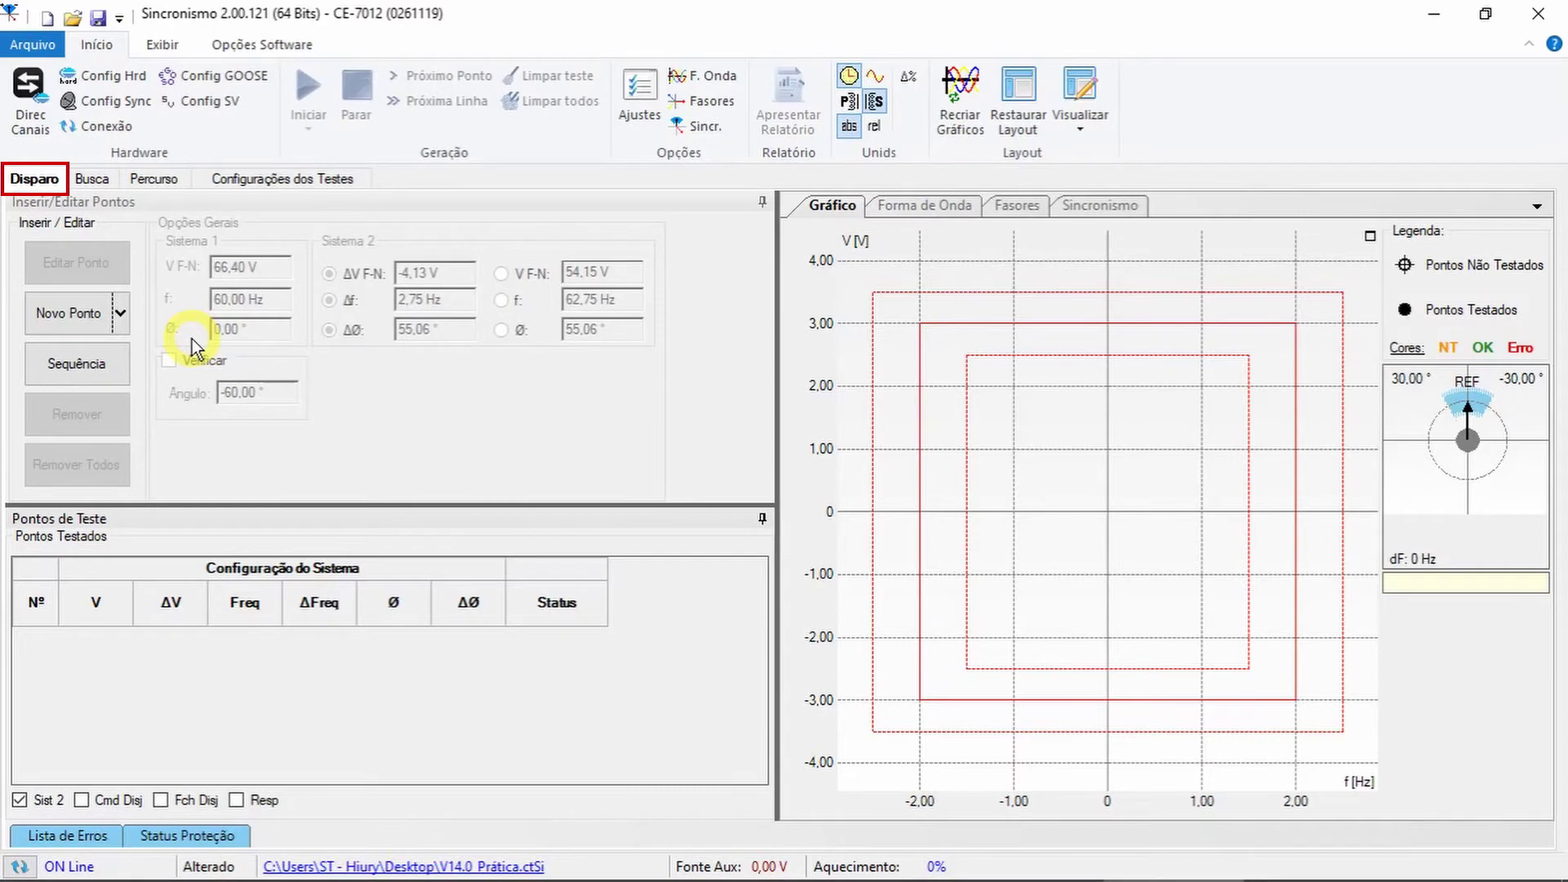
pyautogui.click(68, 313)
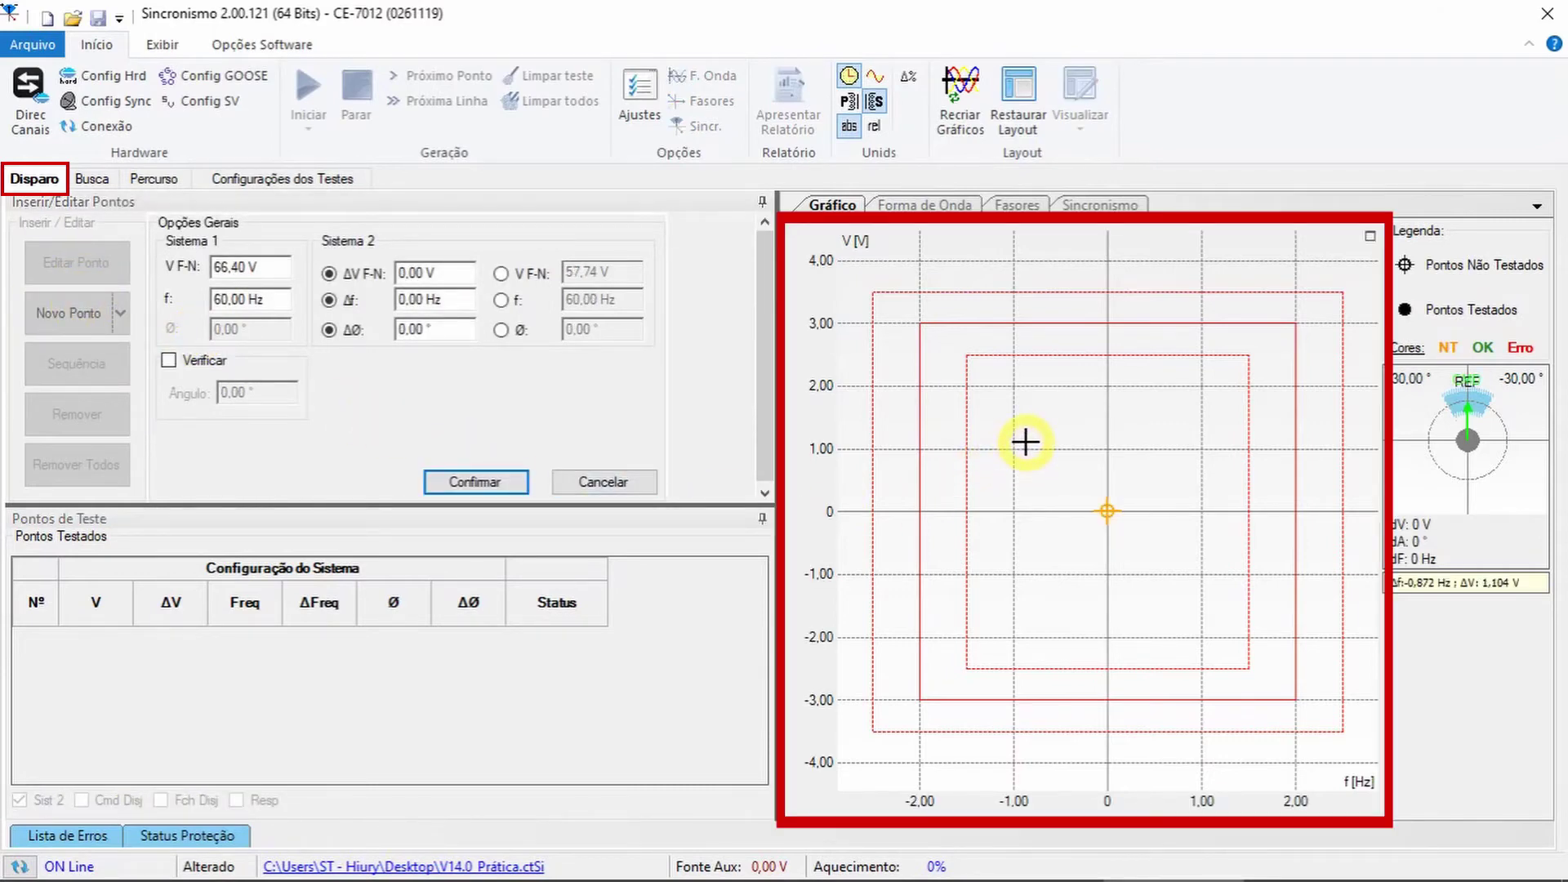
pyautogui.click(1026, 442)
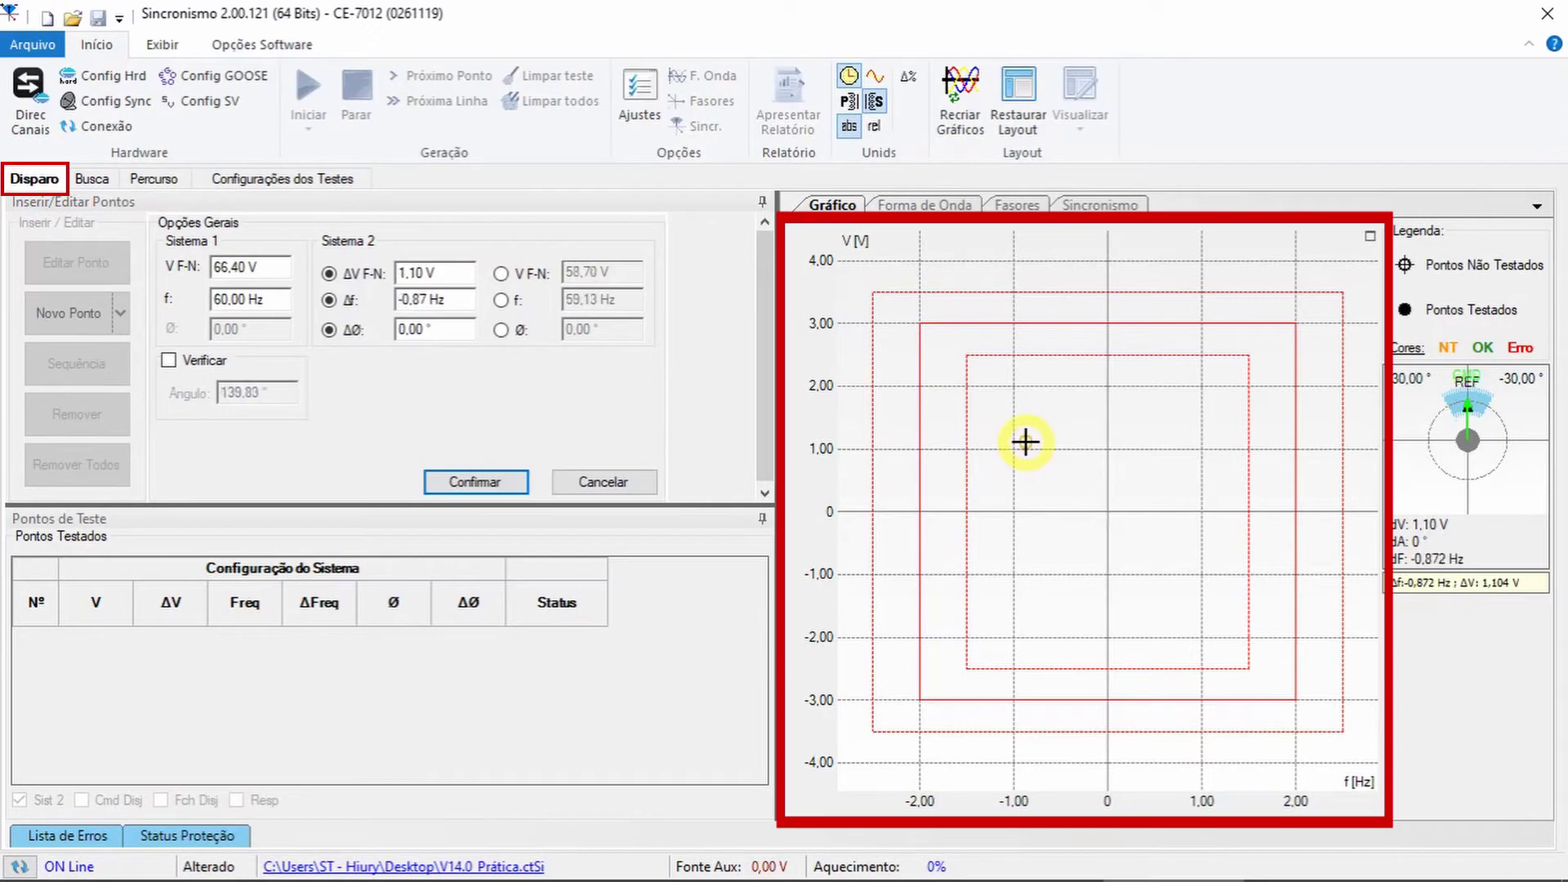
pyautogui.click(472, 483)
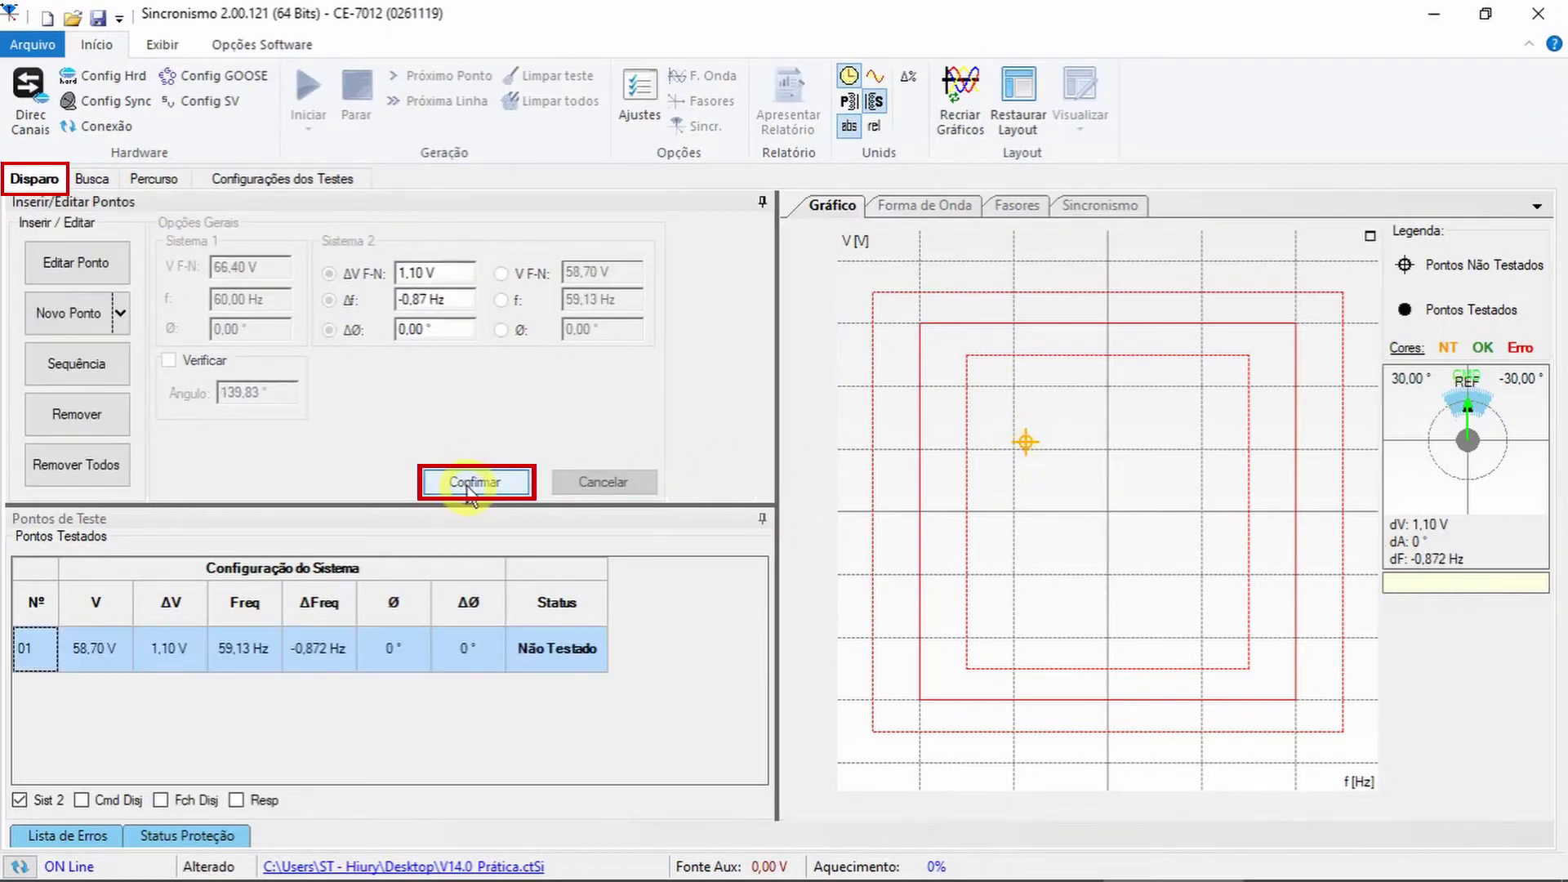
pyautogui.click(72, 313)
pyautogui.click(1175, 446)
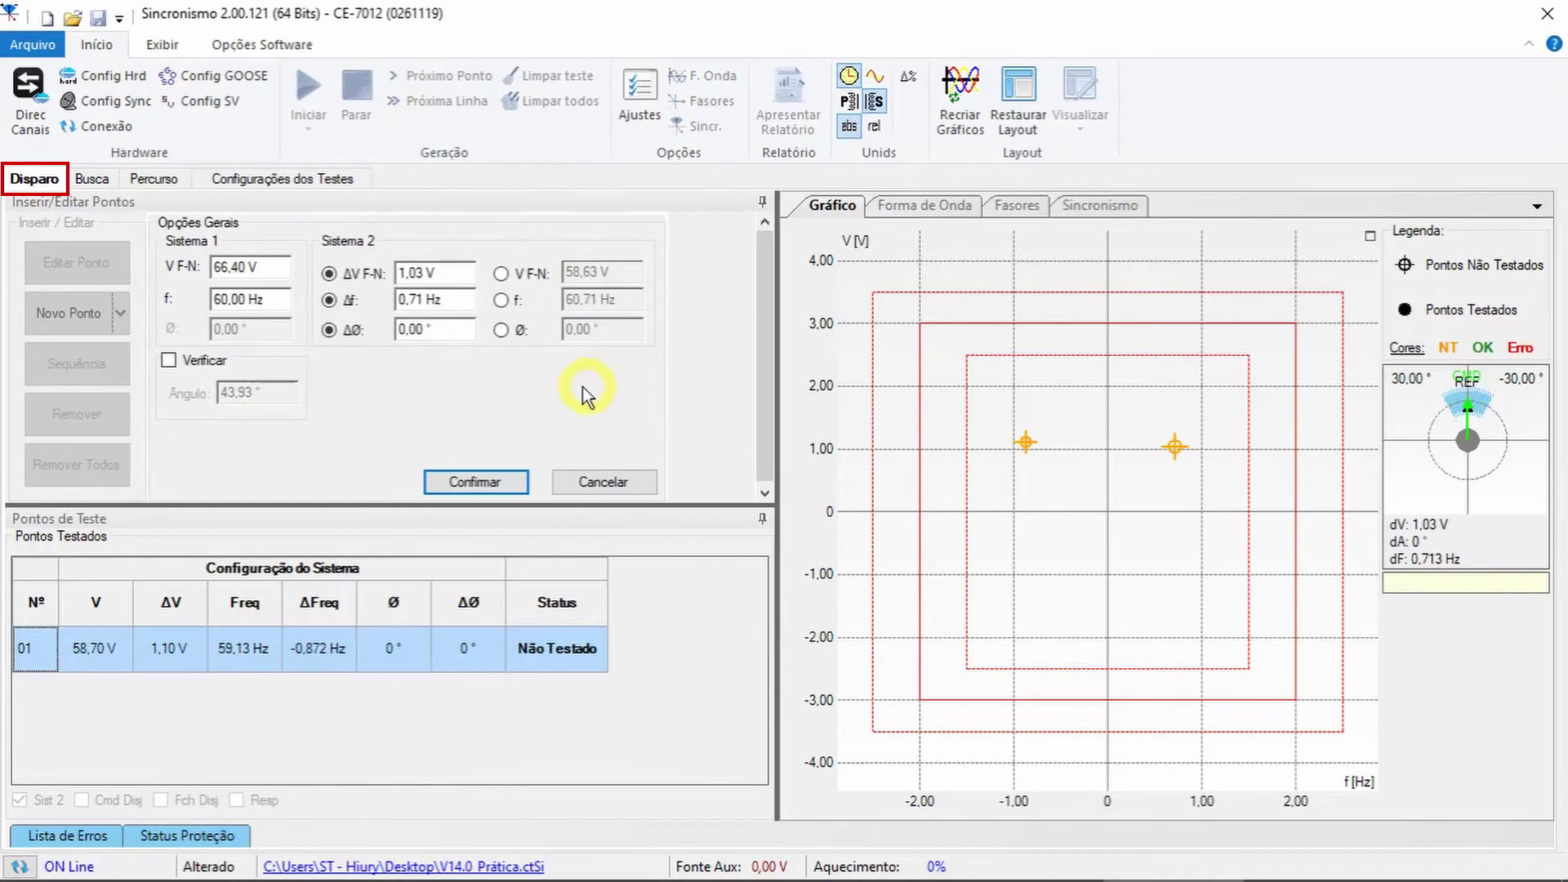
pyautogui.click(475, 484)
# Step: Add two Disparo points in the zone's negative-voltage half, at about ΔV -1.07 V, Δf -0.76 Hz and ΔV -0.89 V, Δf 0.52 Hz
pyautogui.click(69, 313)
pyautogui.click(1036, 579)
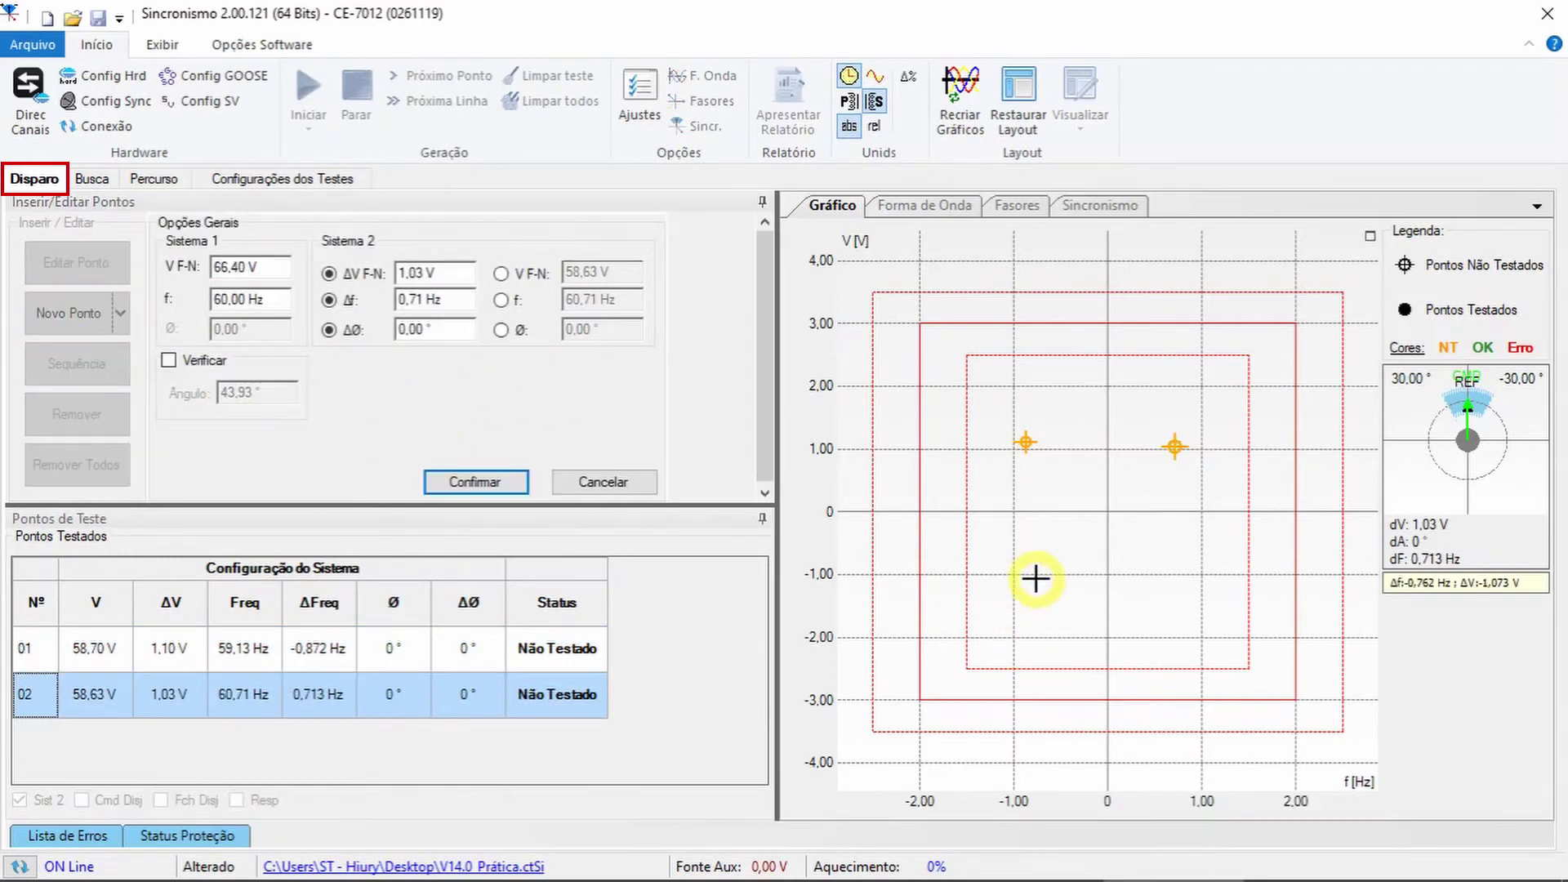
pyautogui.click(476, 482)
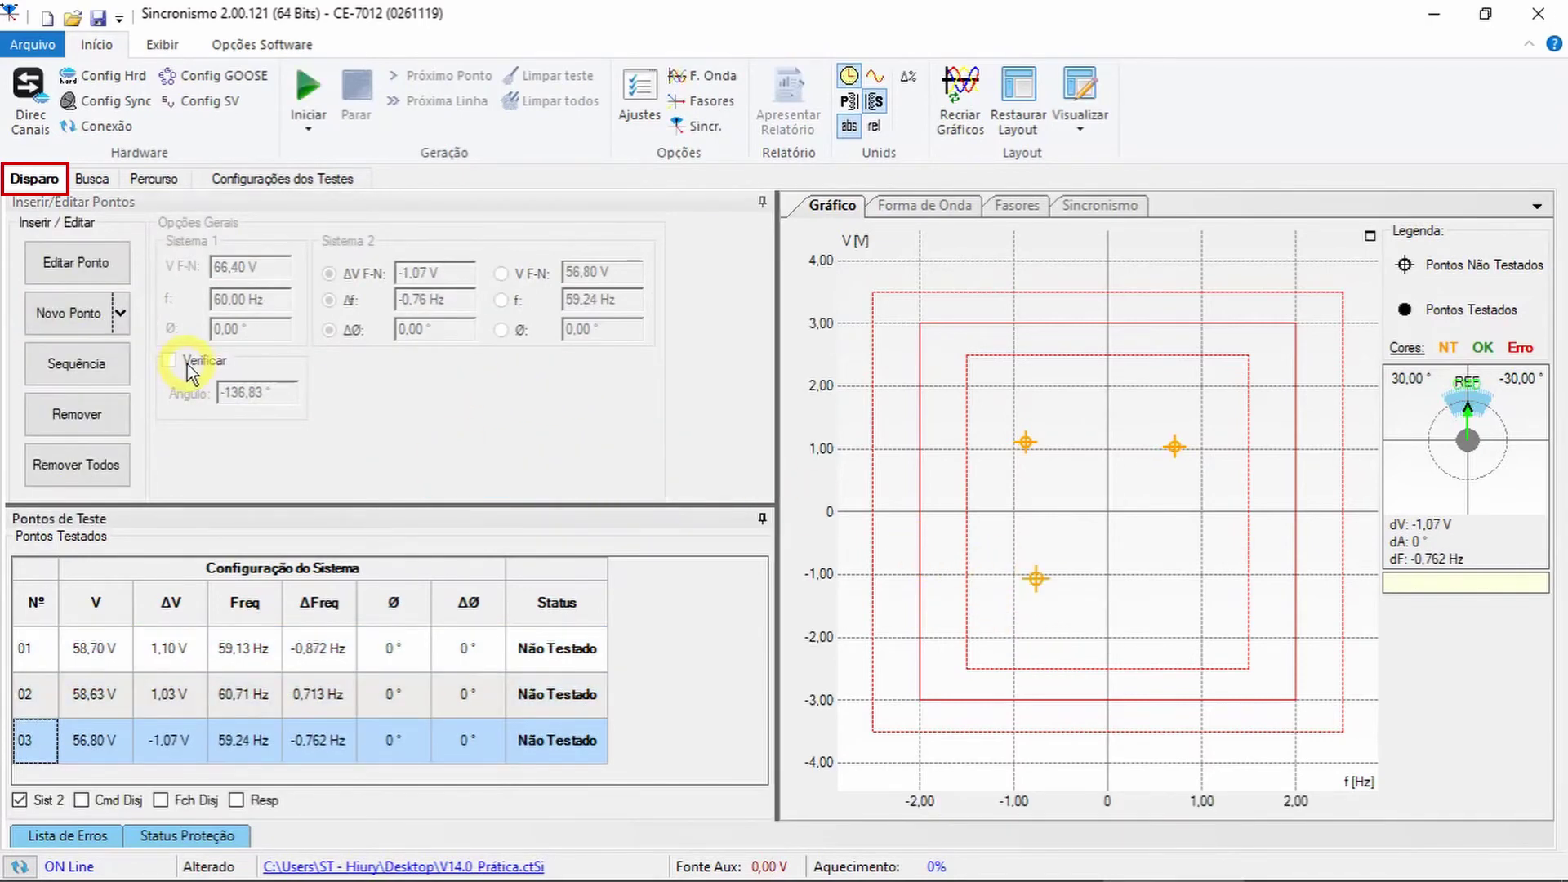
pyautogui.click(69, 313)
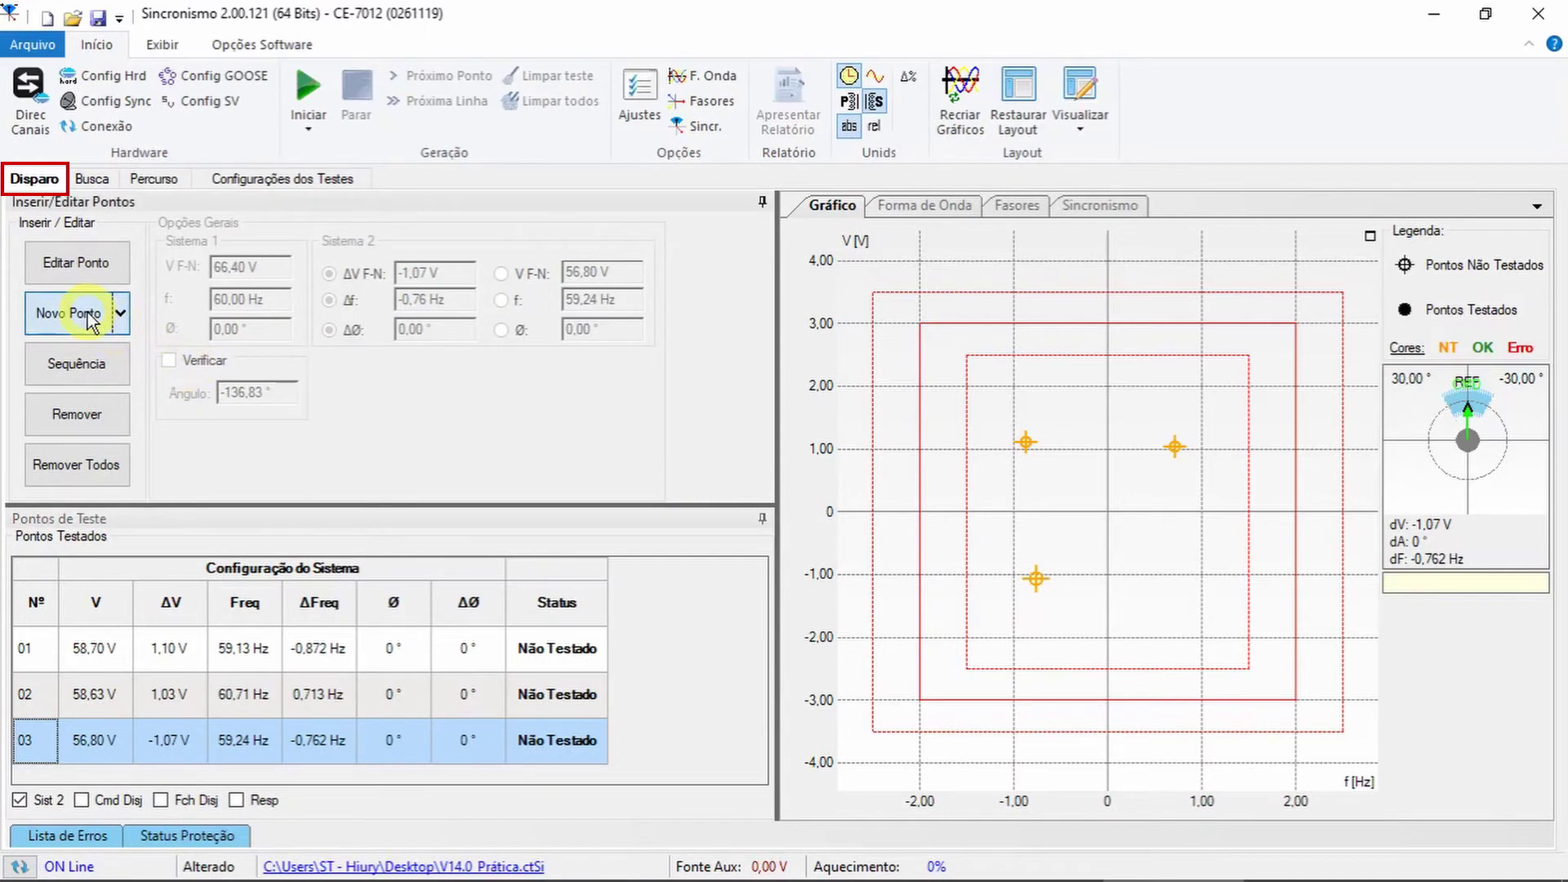
pyautogui.click(1157, 567)
pyautogui.click(490, 489)
# Step: Add two Disparo points outside the tolerance limits, at about ΔV 4.05 V, Δf 0.21 Hz and ΔV 0.14 V, Δf -2.71 Hz
pyautogui.click(80, 311)
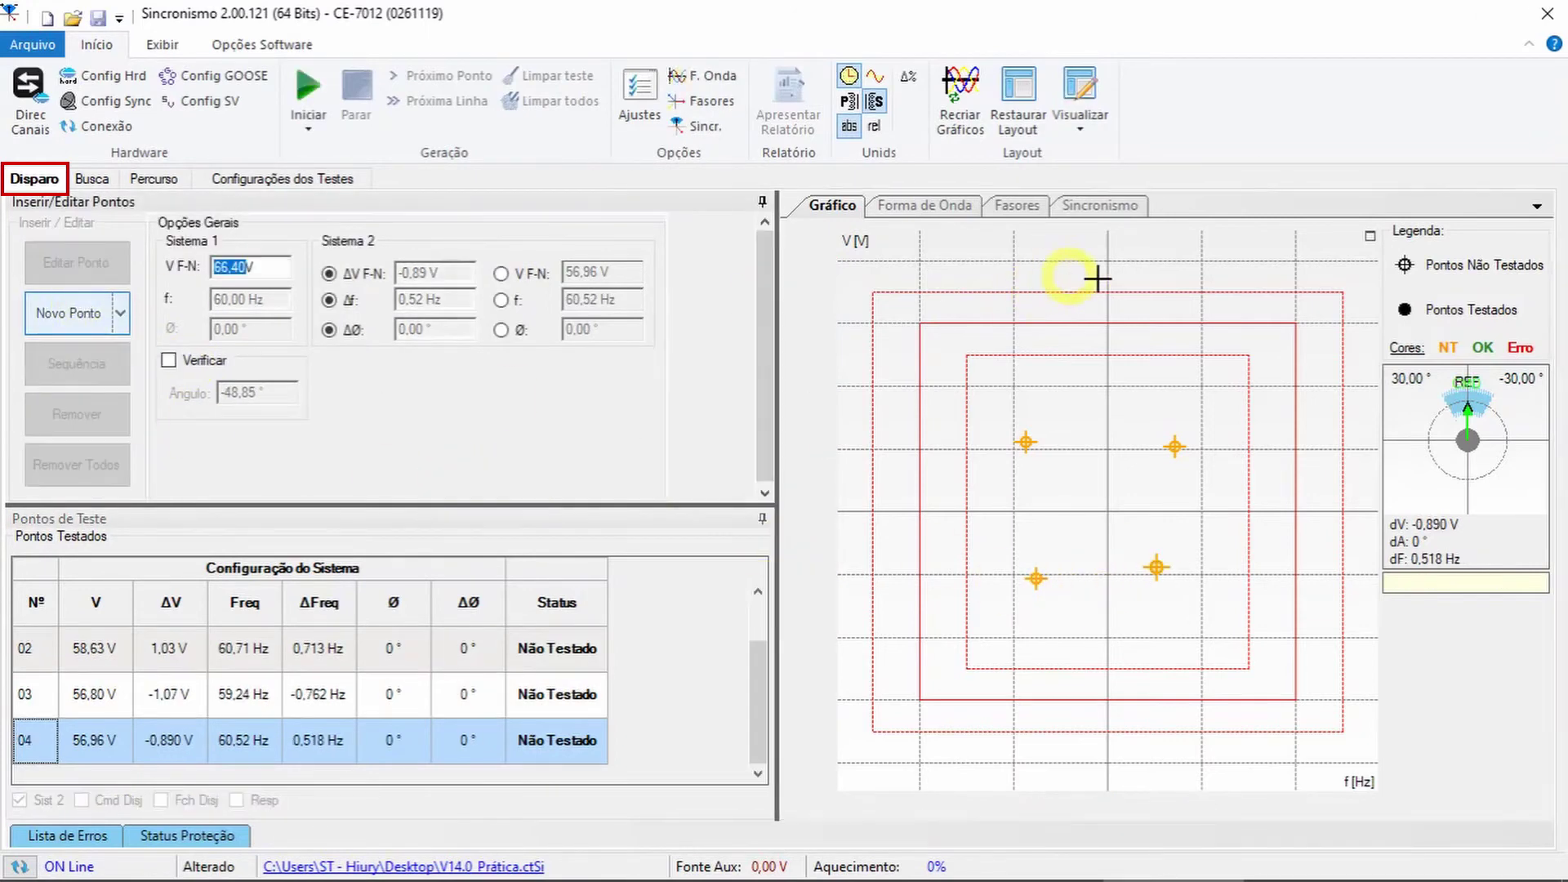
pyautogui.click(1127, 258)
pyautogui.click(457, 482)
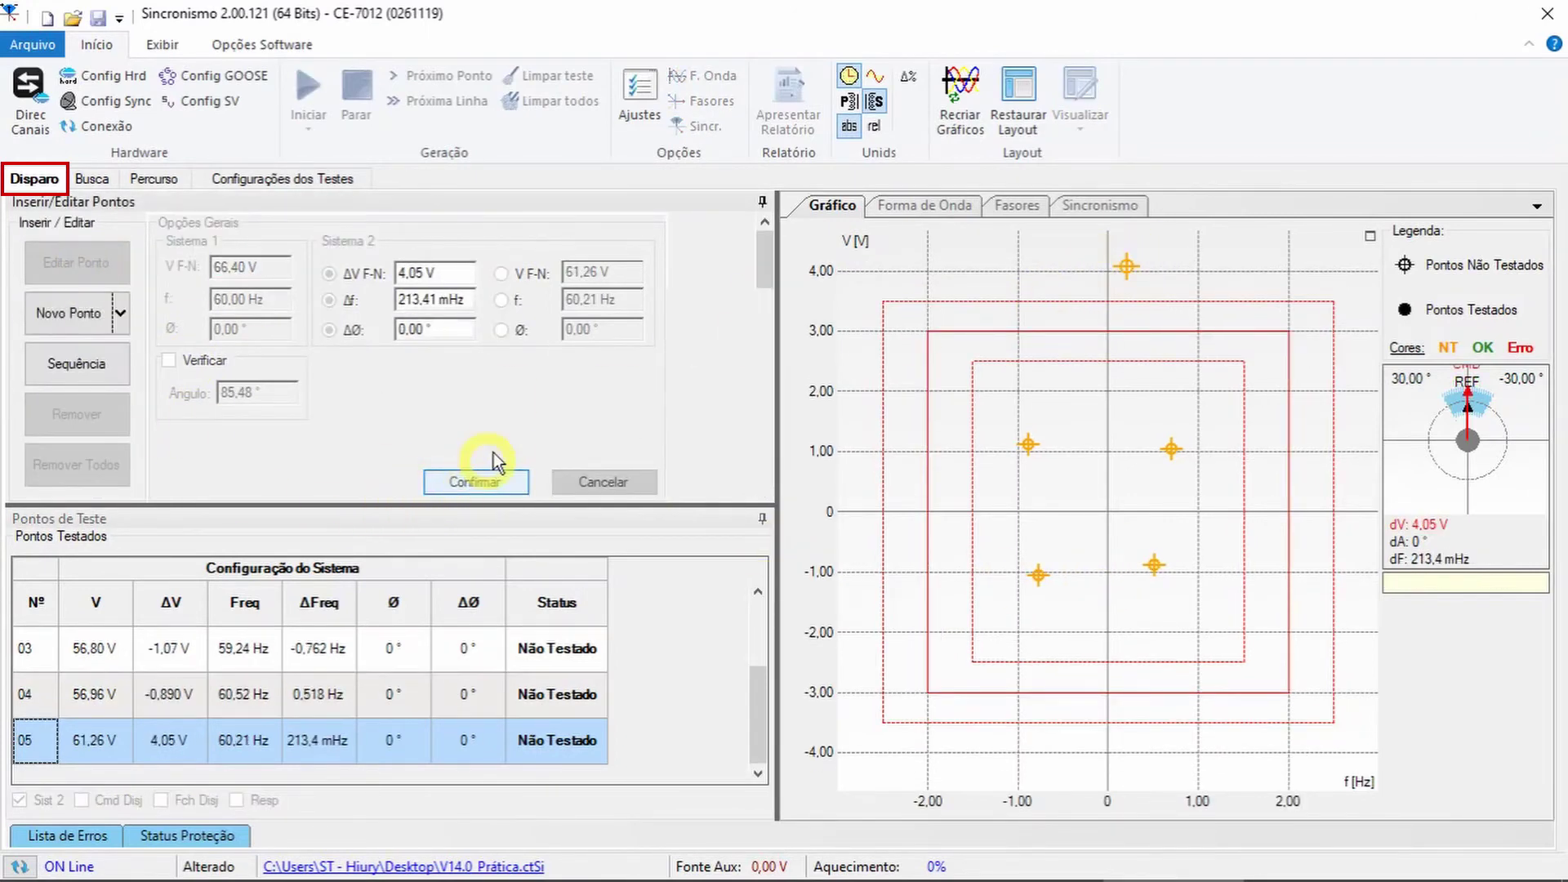
pyautogui.click(69, 313)
pyautogui.click(864, 504)
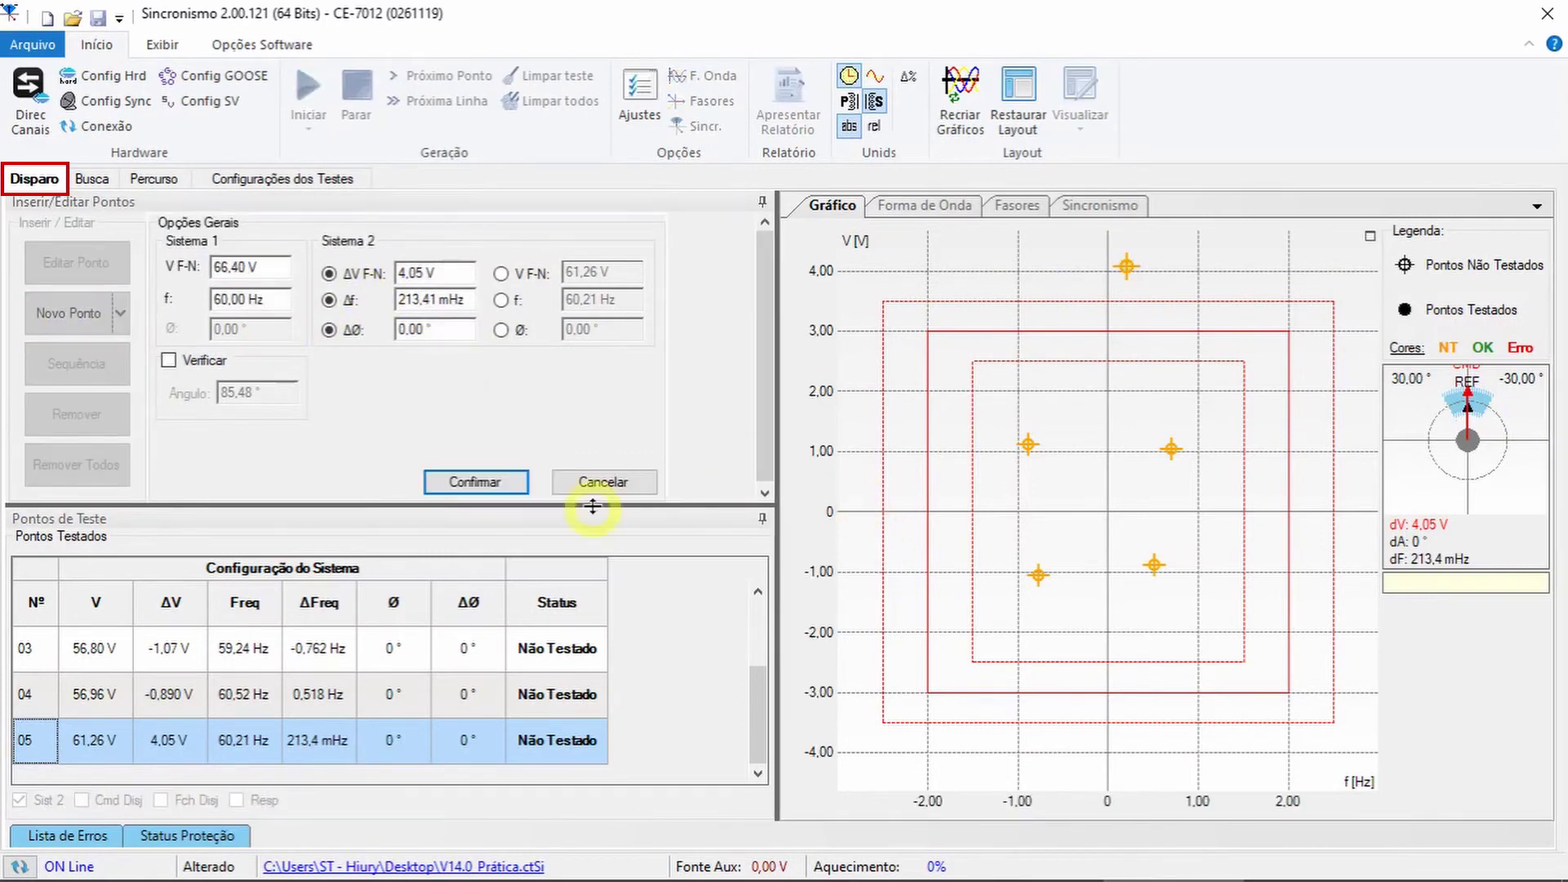
pyautogui.click(455, 482)
# Step: Add two more out-of-zone Disparo points, at about ΔV 0.17 V, Δf 2.97 Hz and ΔV -4.43 V, Δf 0.44 Hz
pyautogui.click(69, 314)
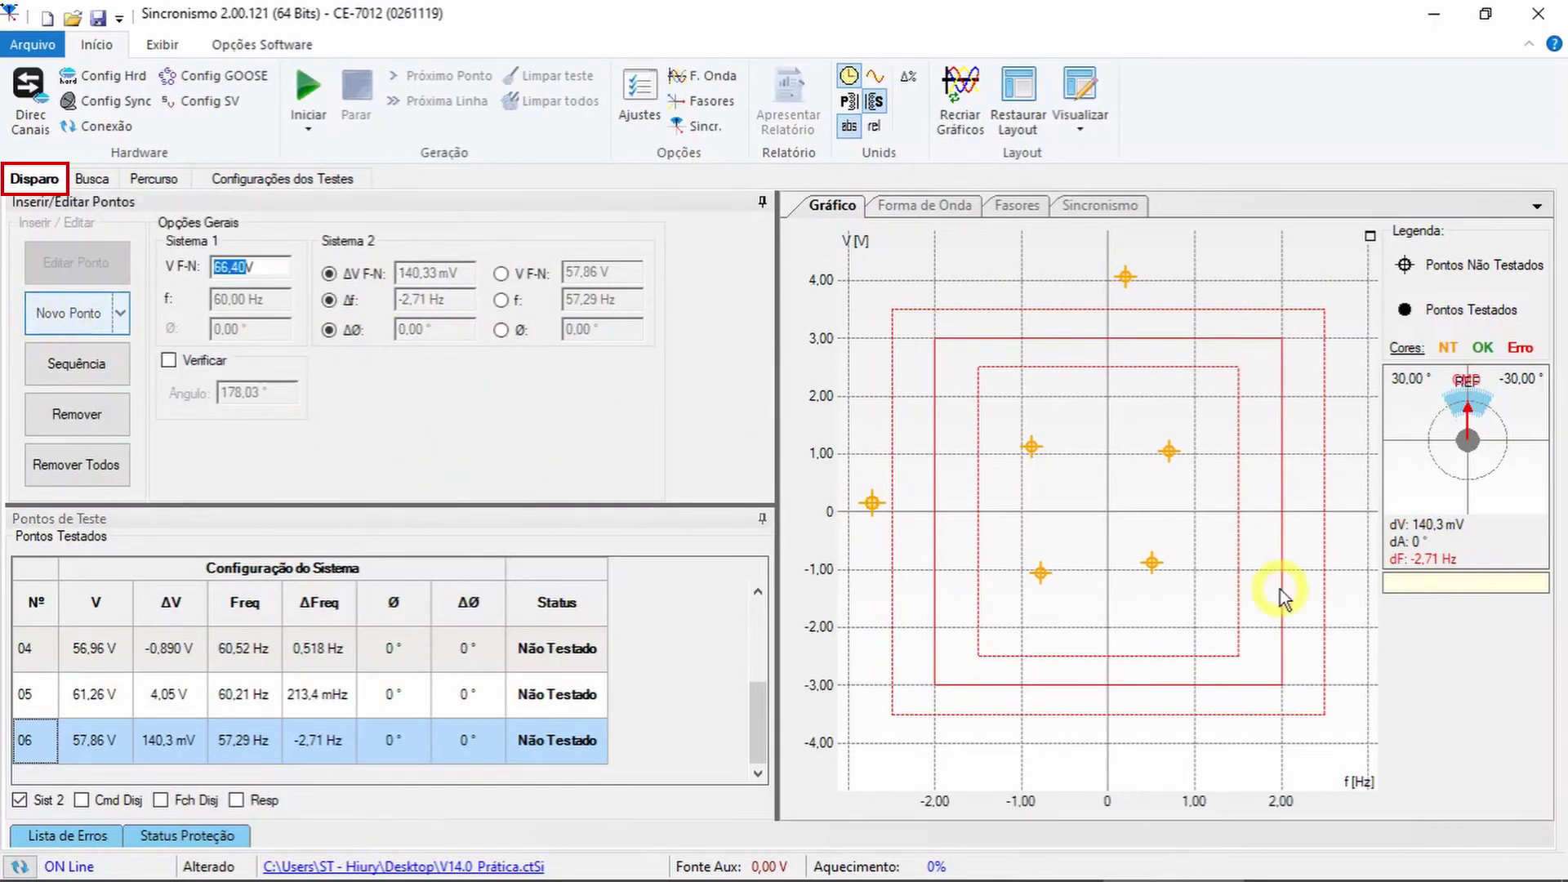
pyautogui.click(1365, 501)
pyautogui.click(490, 483)
pyautogui.click(57, 313)
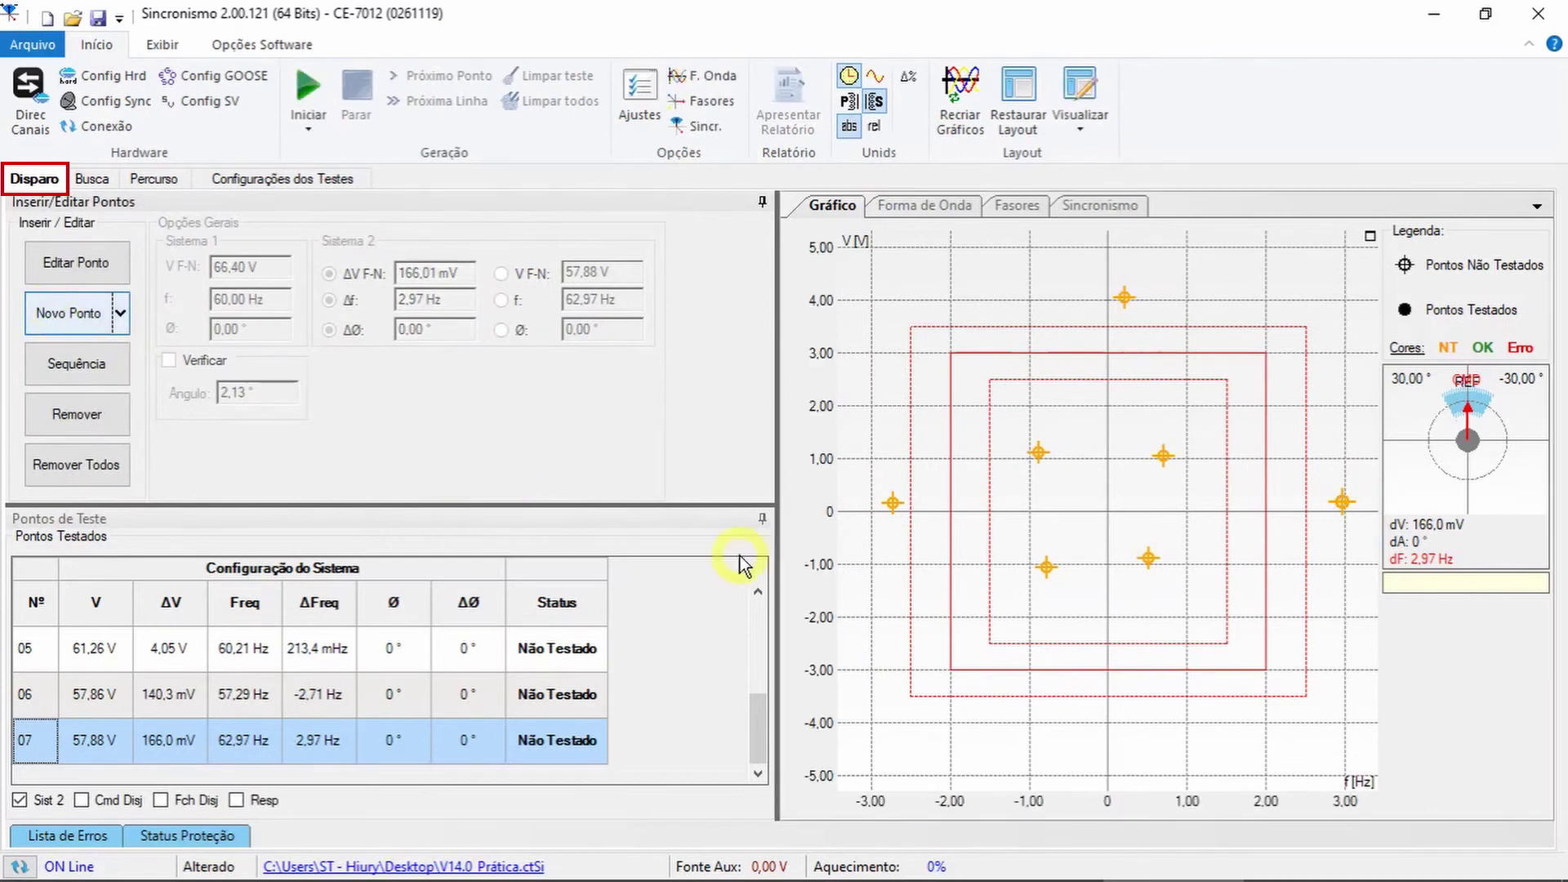
pyautogui.click(1142, 745)
pyautogui.click(478, 483)
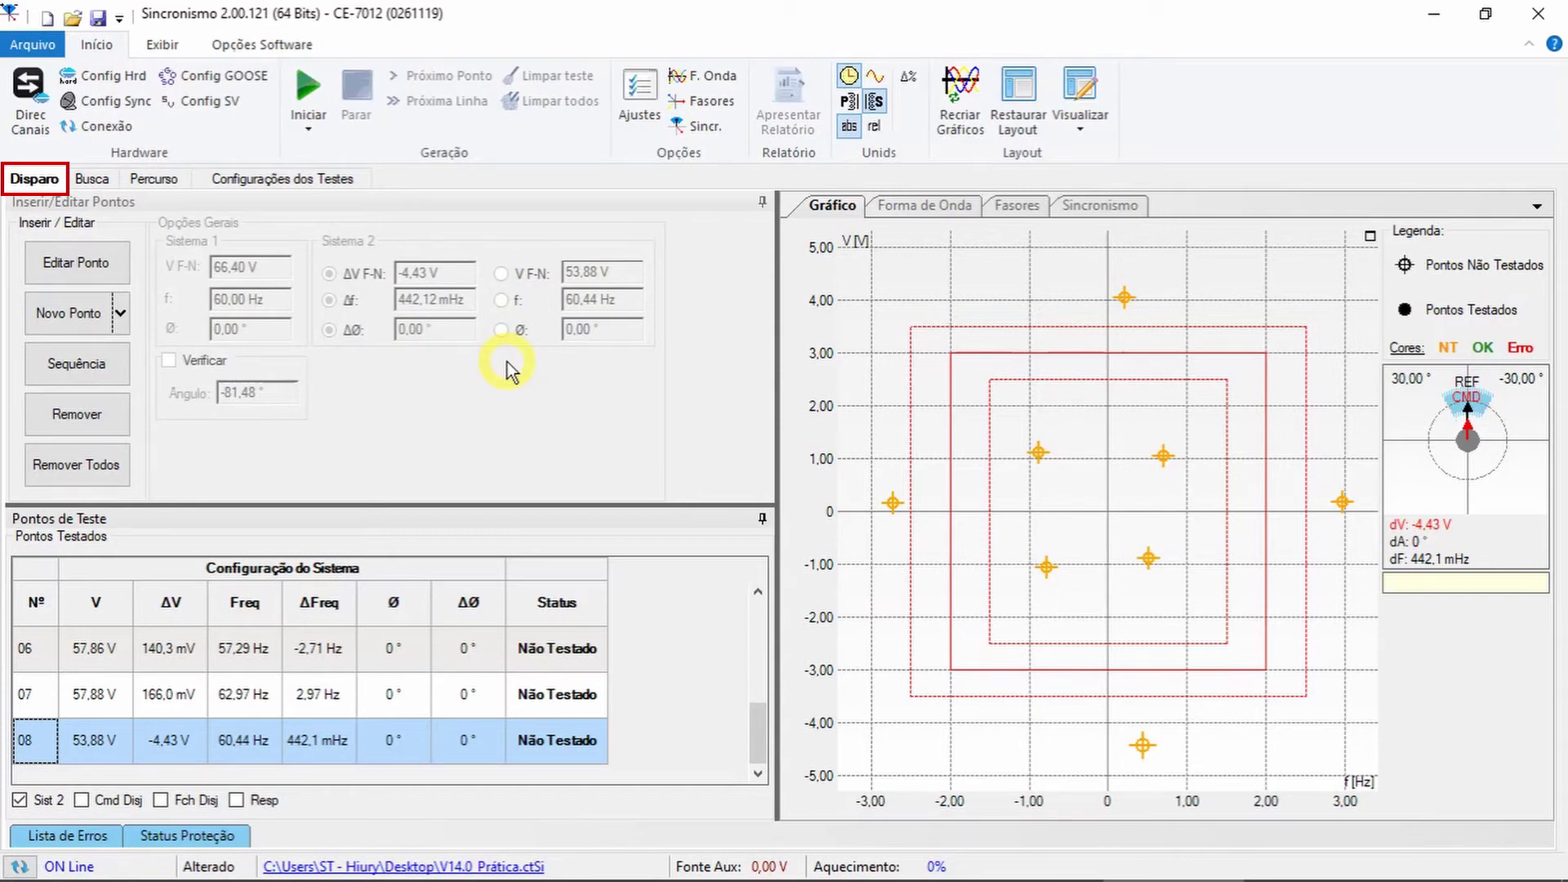
# Step: Run the Disparo test on all inserted points and select point 07 in the results
pyautogui.click(308, 92)
pyautogui.click(309, 94)
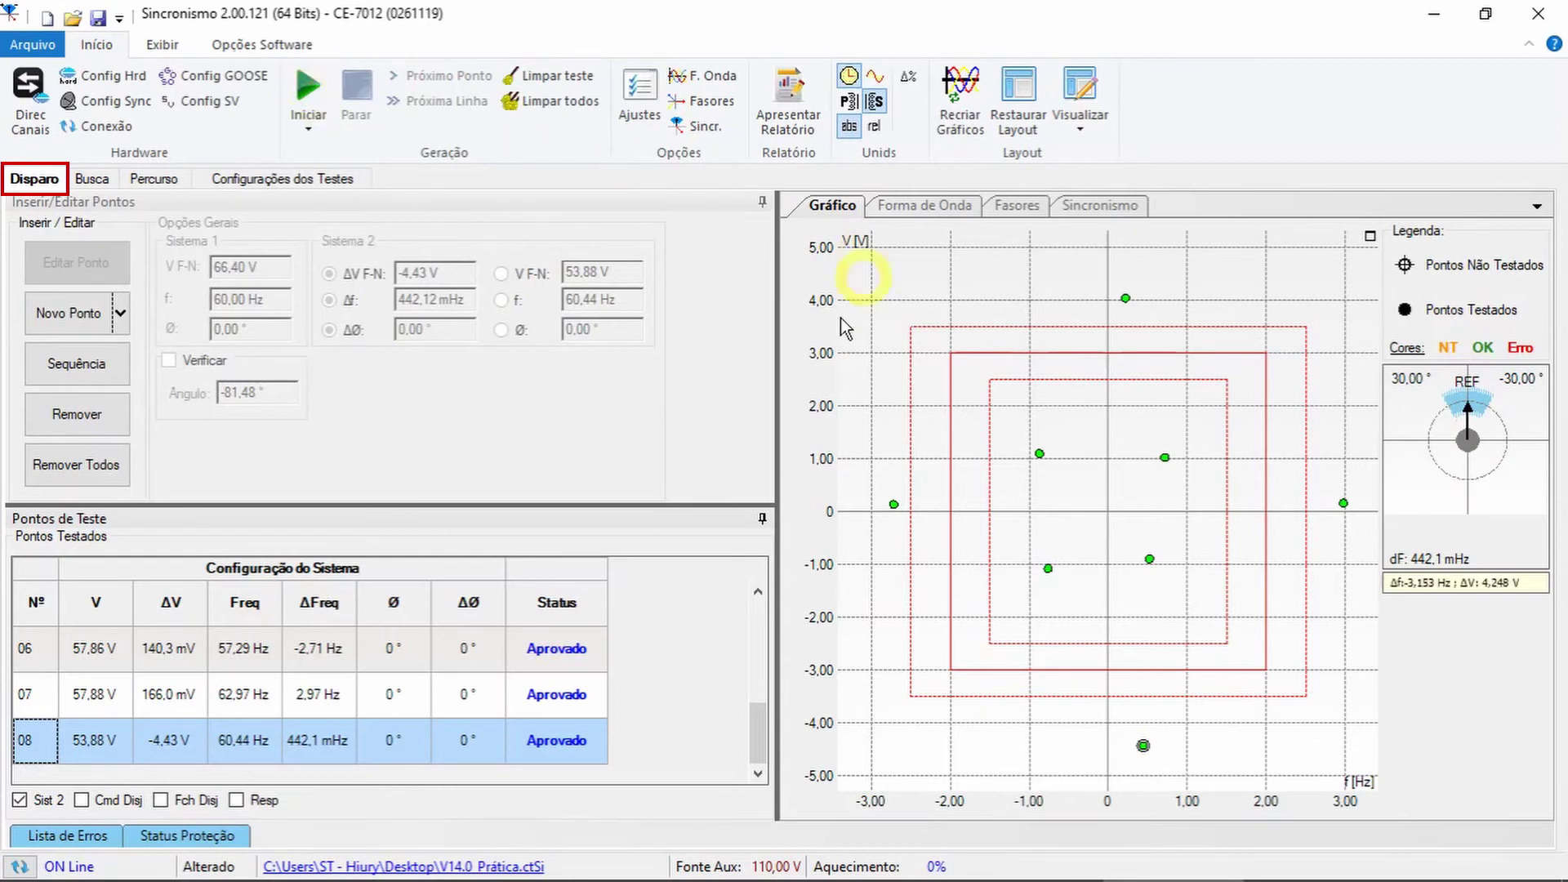
pyautogui.click(583, 682)
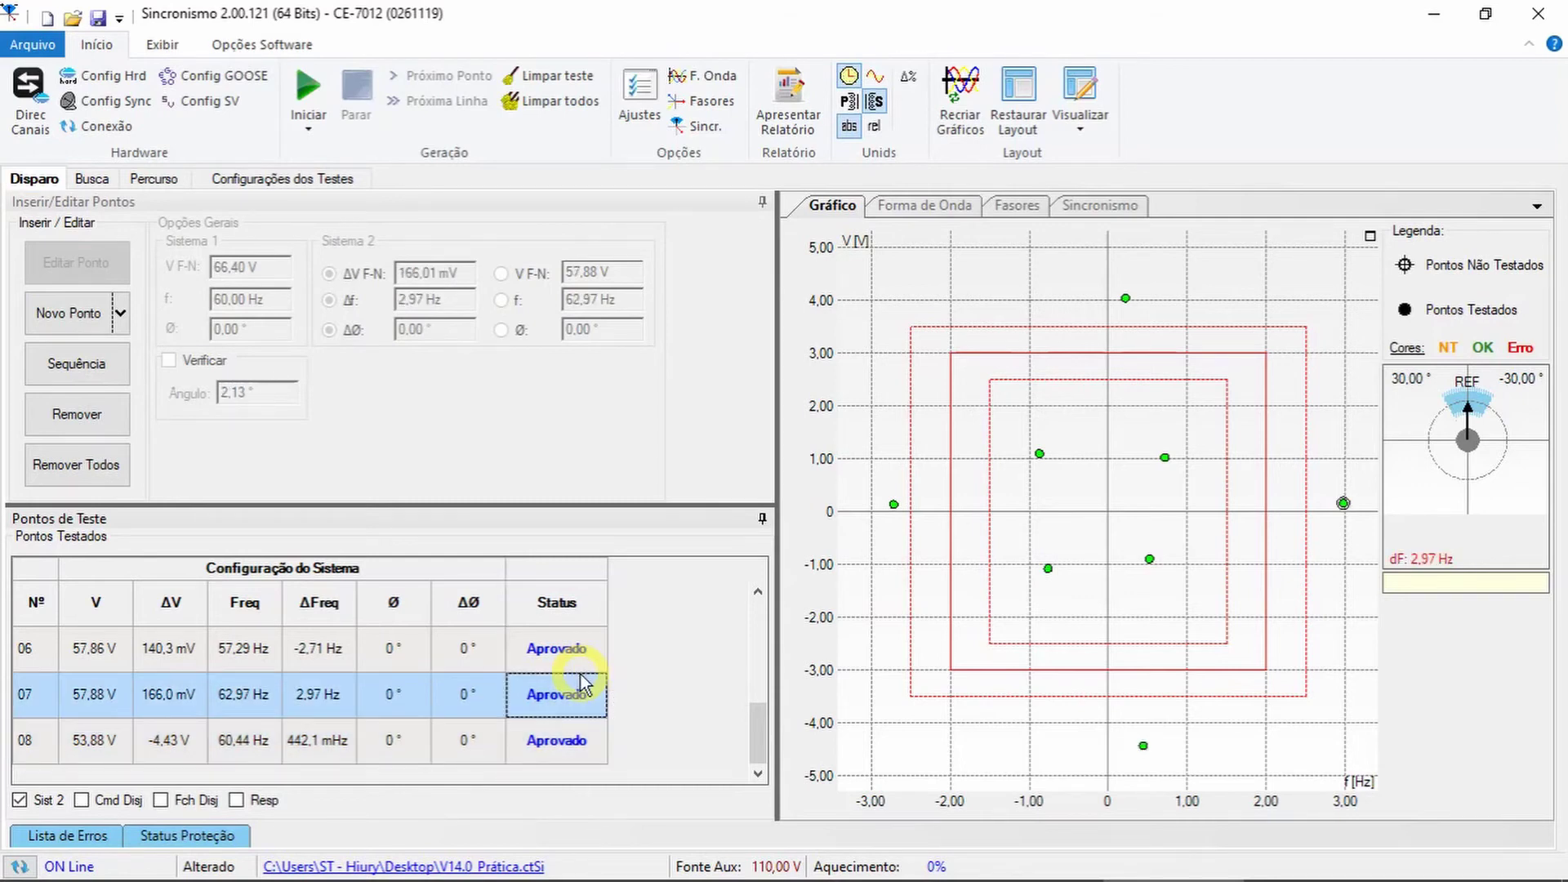
# Step: Generate a Busca line sequence with a 60° step and ChkSincr após Busca enabled, and run the Busca test
pyautogui.click(105, 185)
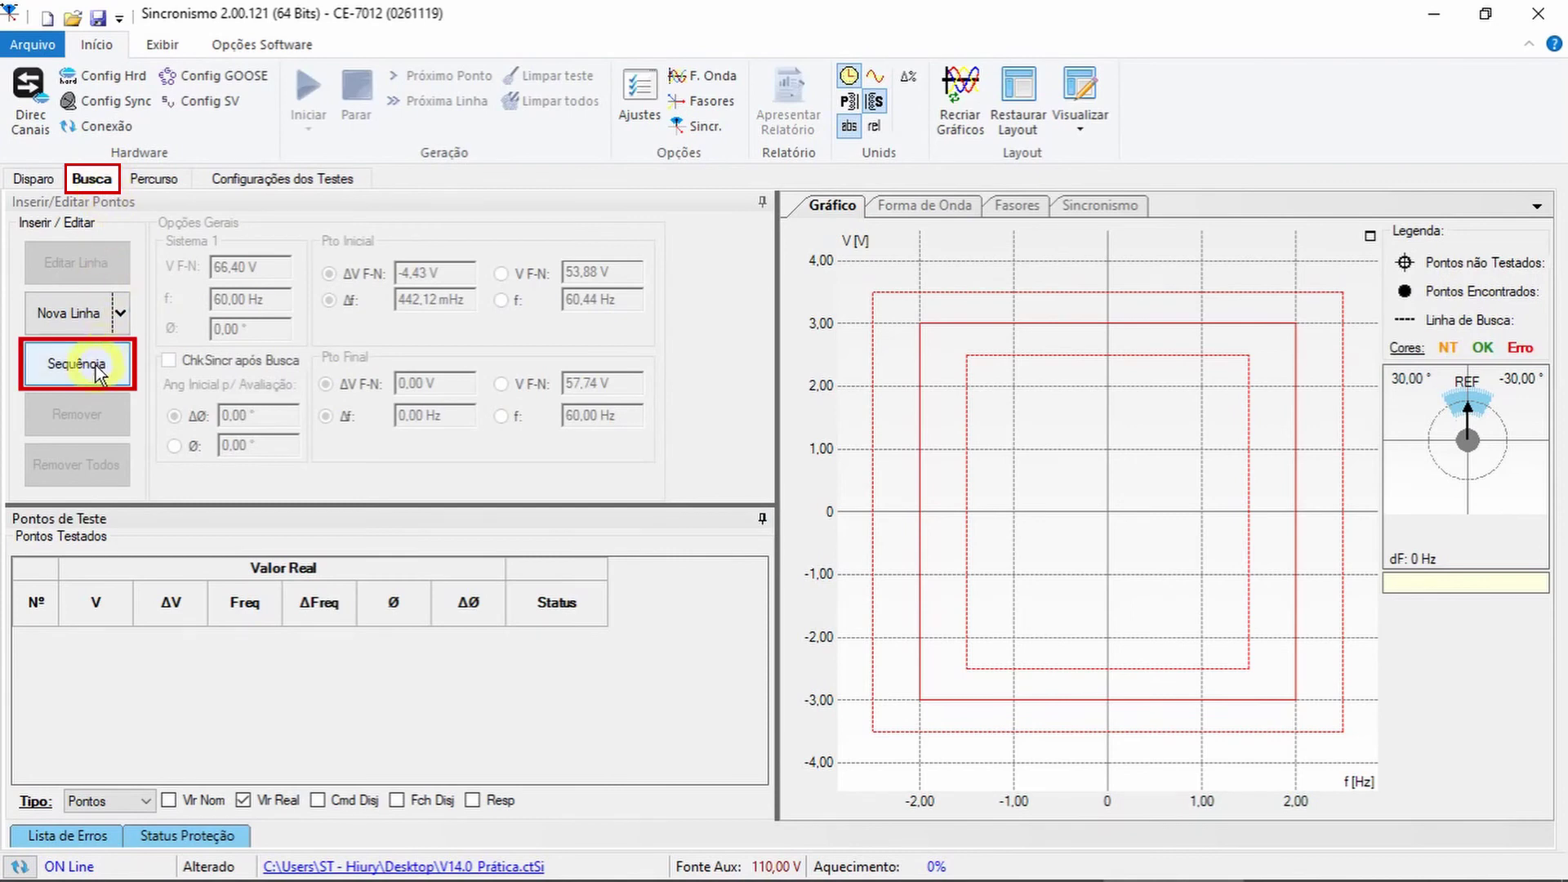
pyautogui.click(78, 364)
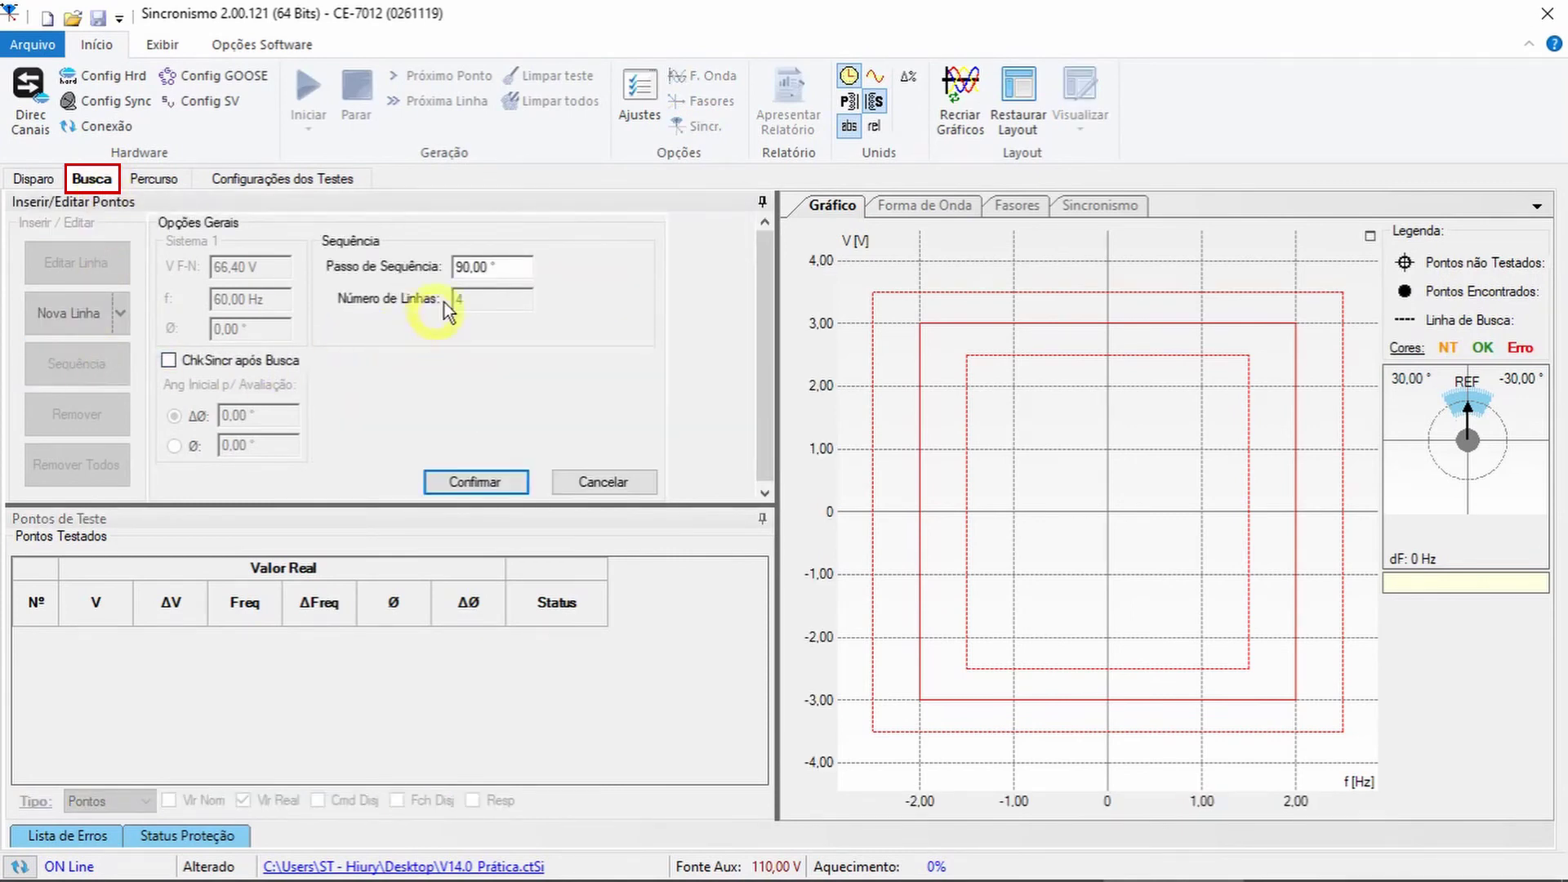
pyautogui.doubleClick(494, 267)
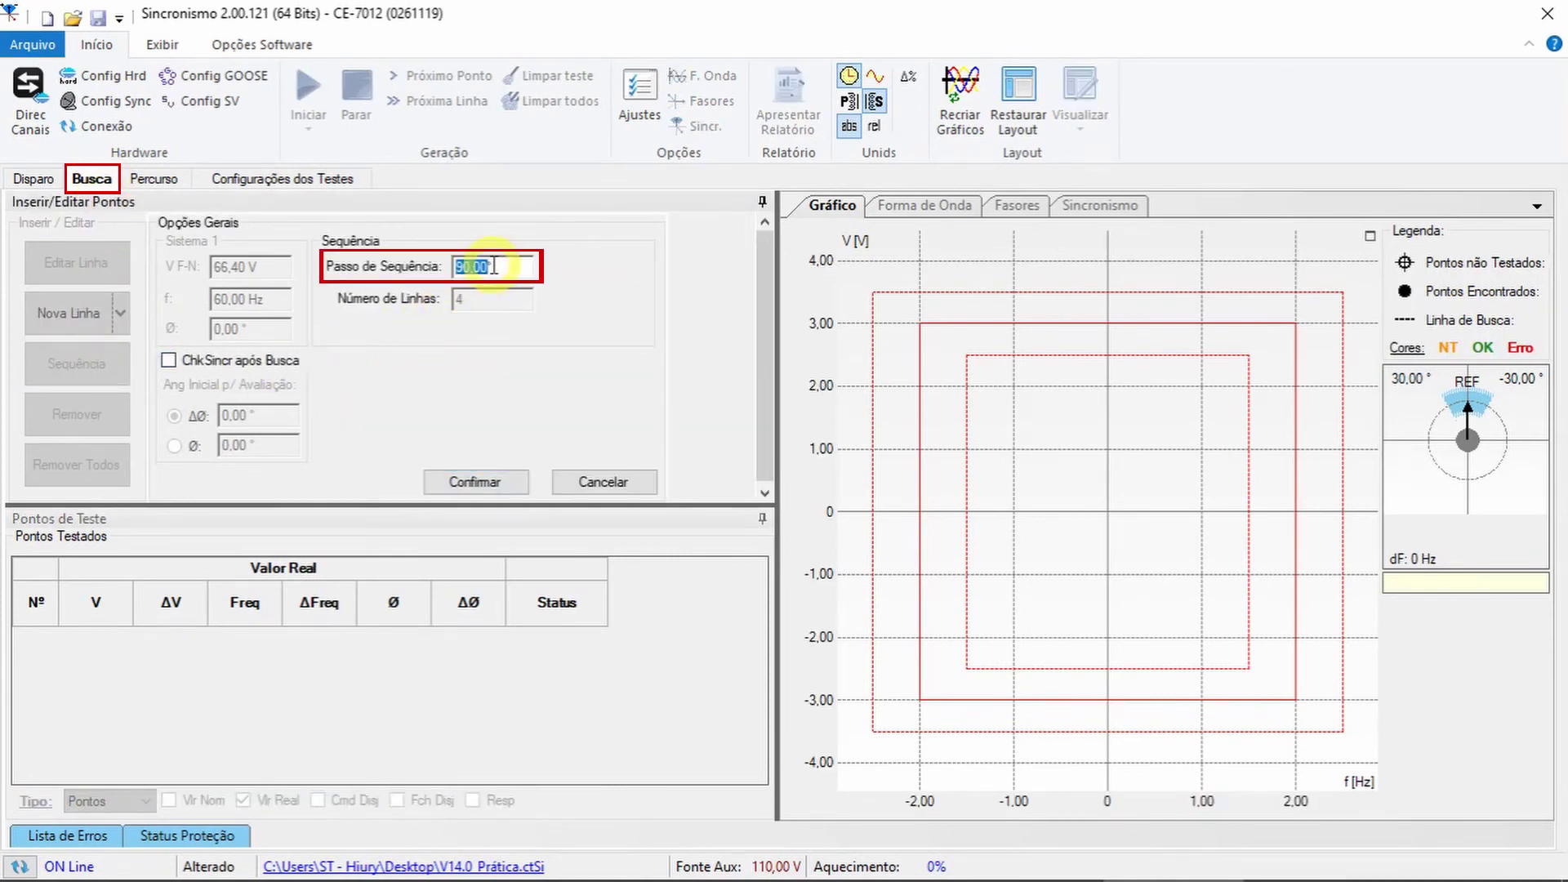
pyautogui.write('60,00')
pyautogui.click(200, 362)
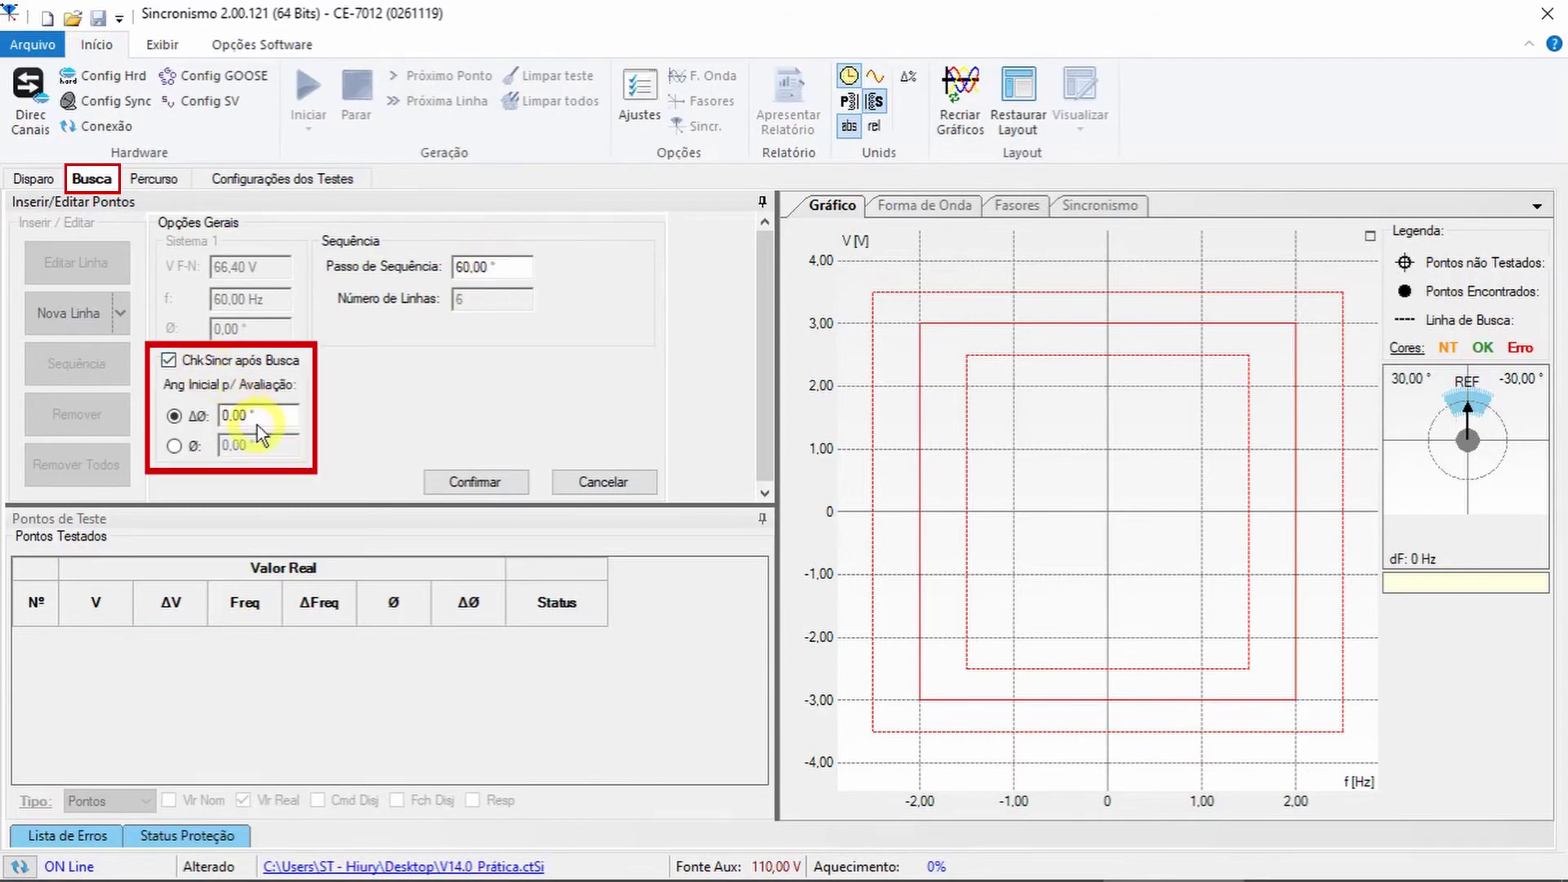
pyautogui.click(455, 483)
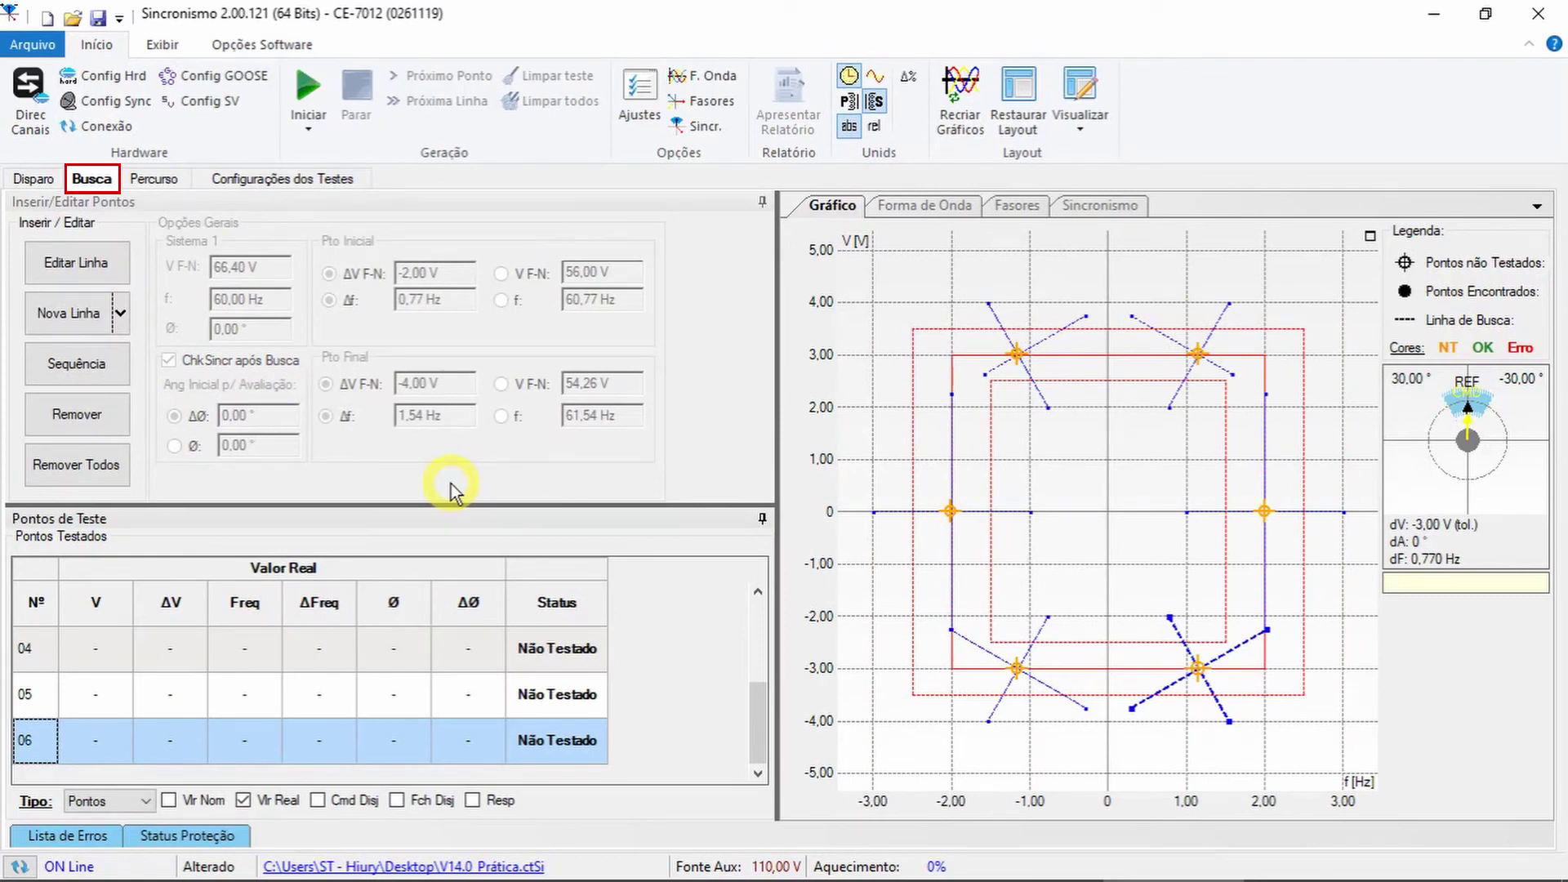
pyautogui.click(308, 96)
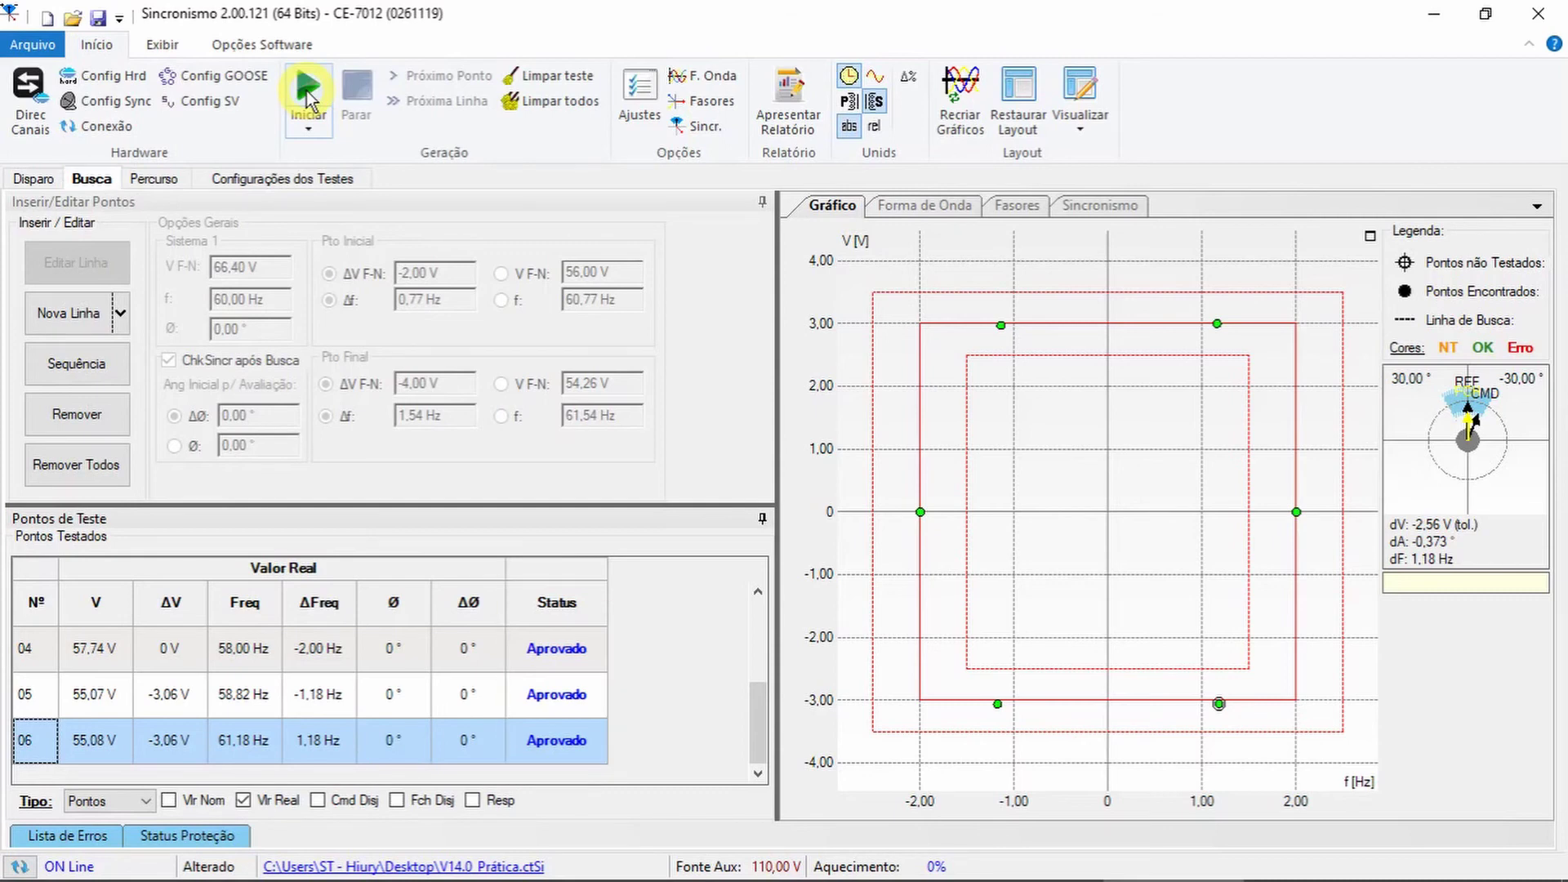
# Step: Remove the Busca test points to enable the Percurso test
pyautogui.click(155, 179)
pyautogui.click(817, 674)
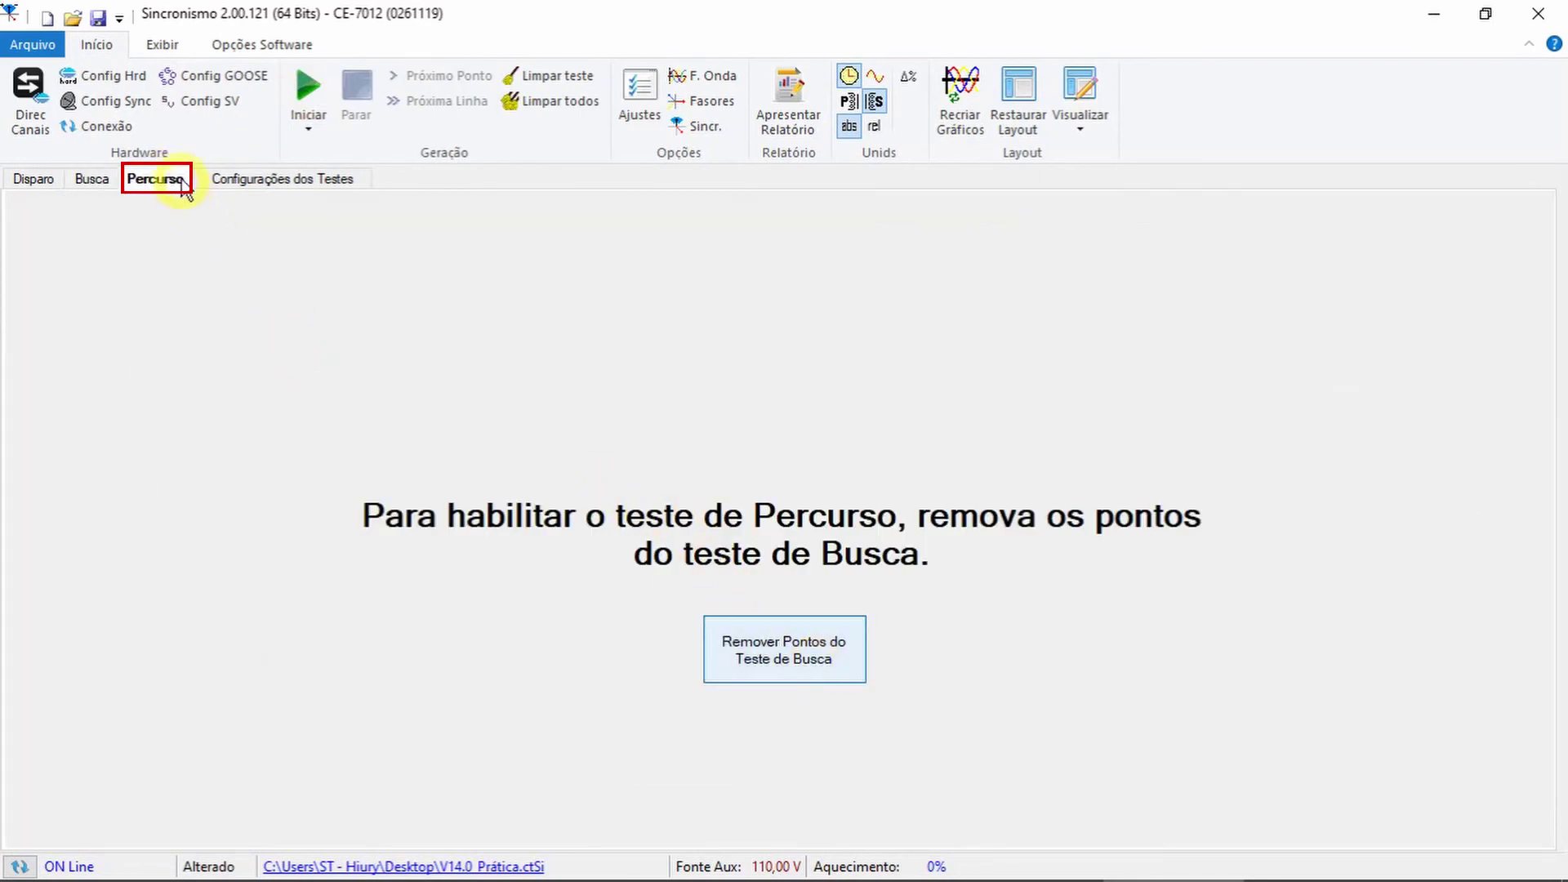
pyautogui.click(179, 184)
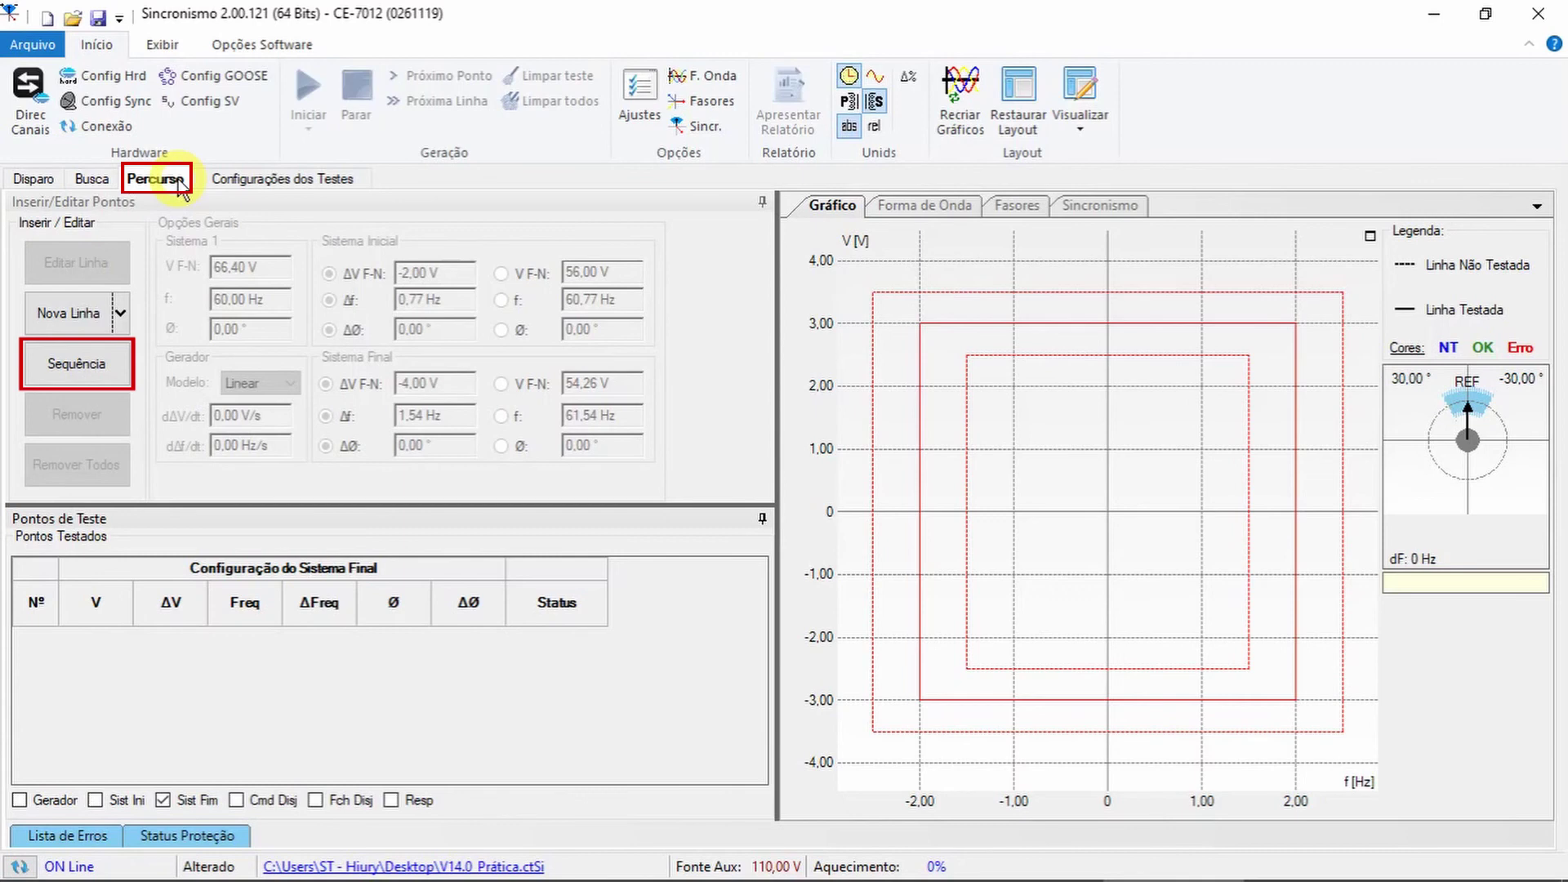
# Step: Generate a Percurso line sequence with a 60° sequence step and run the Percurso test
pyautogui.click(90, 364)
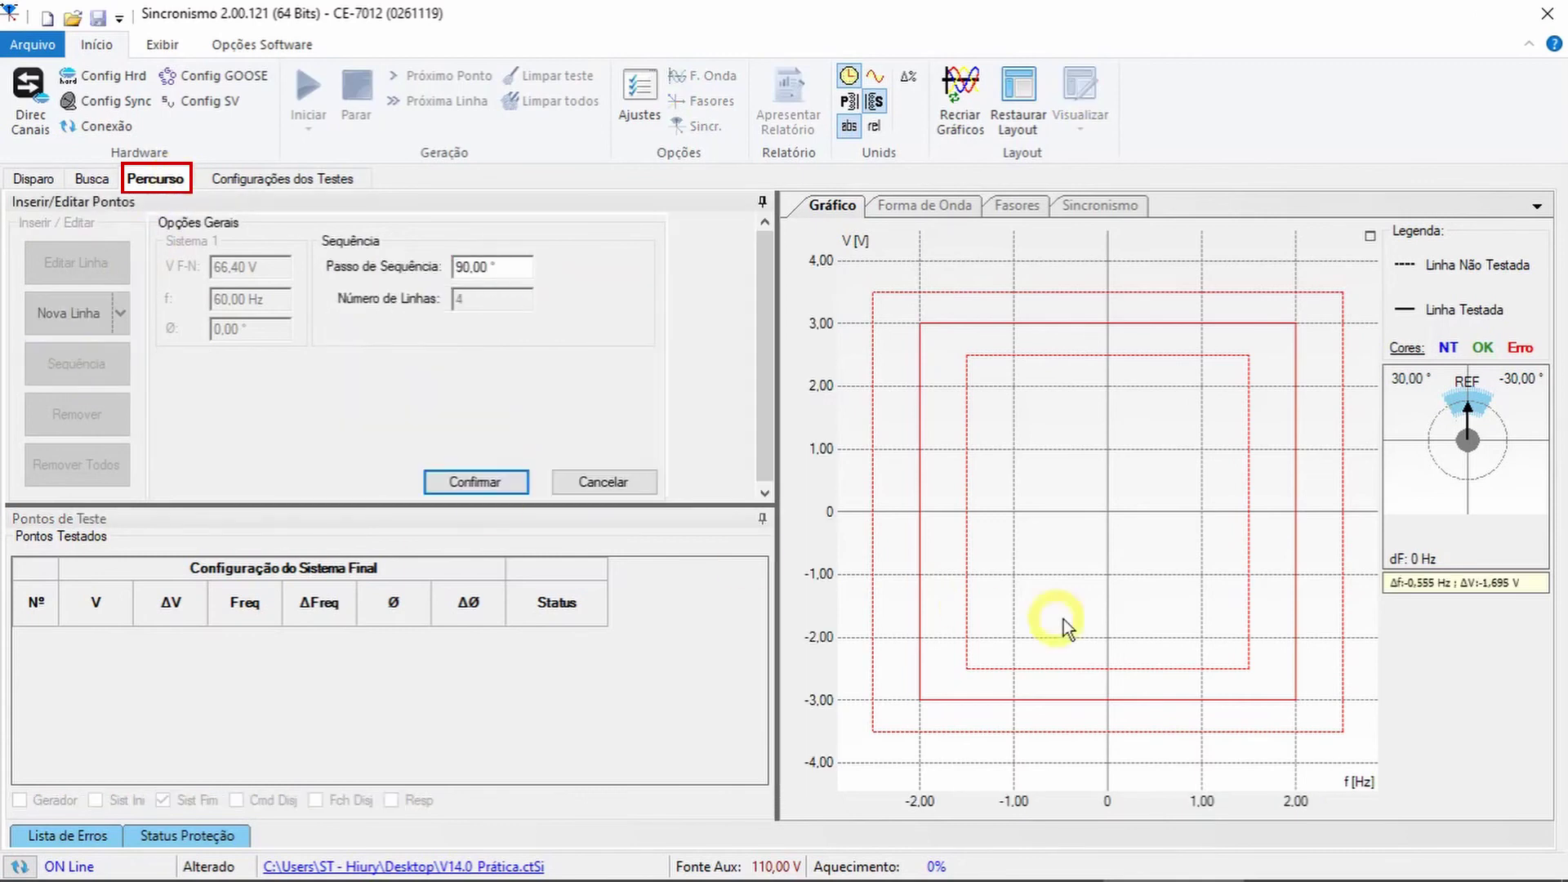
pyautogui.doubleClick(507, 267)
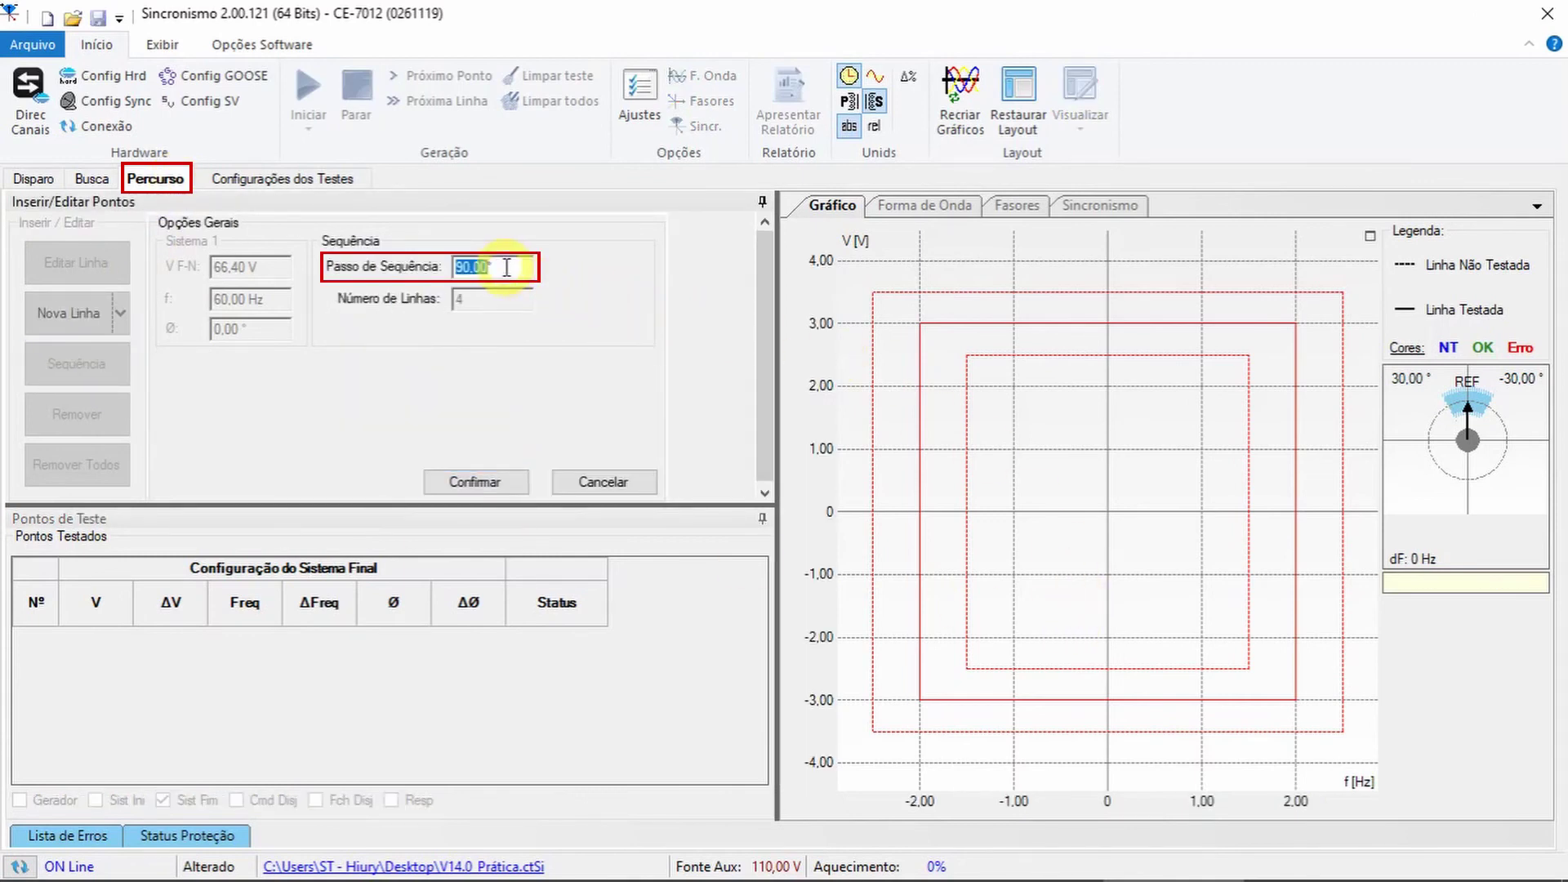
pyautogui.write('60,00')
pyautogui.click(478, 481)
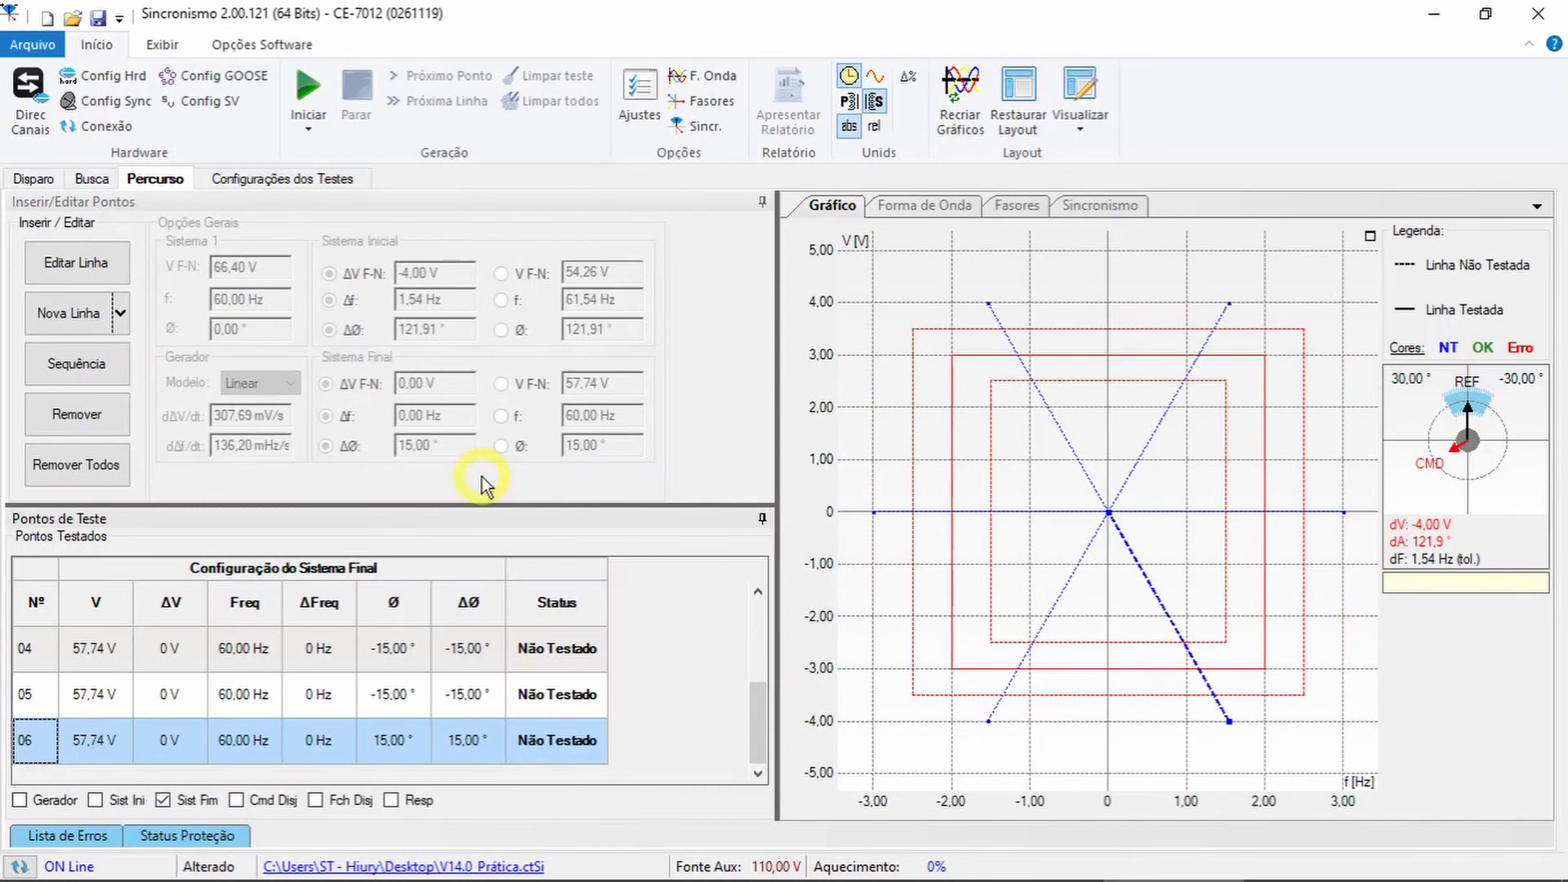
pyautogui.click(311, 90)
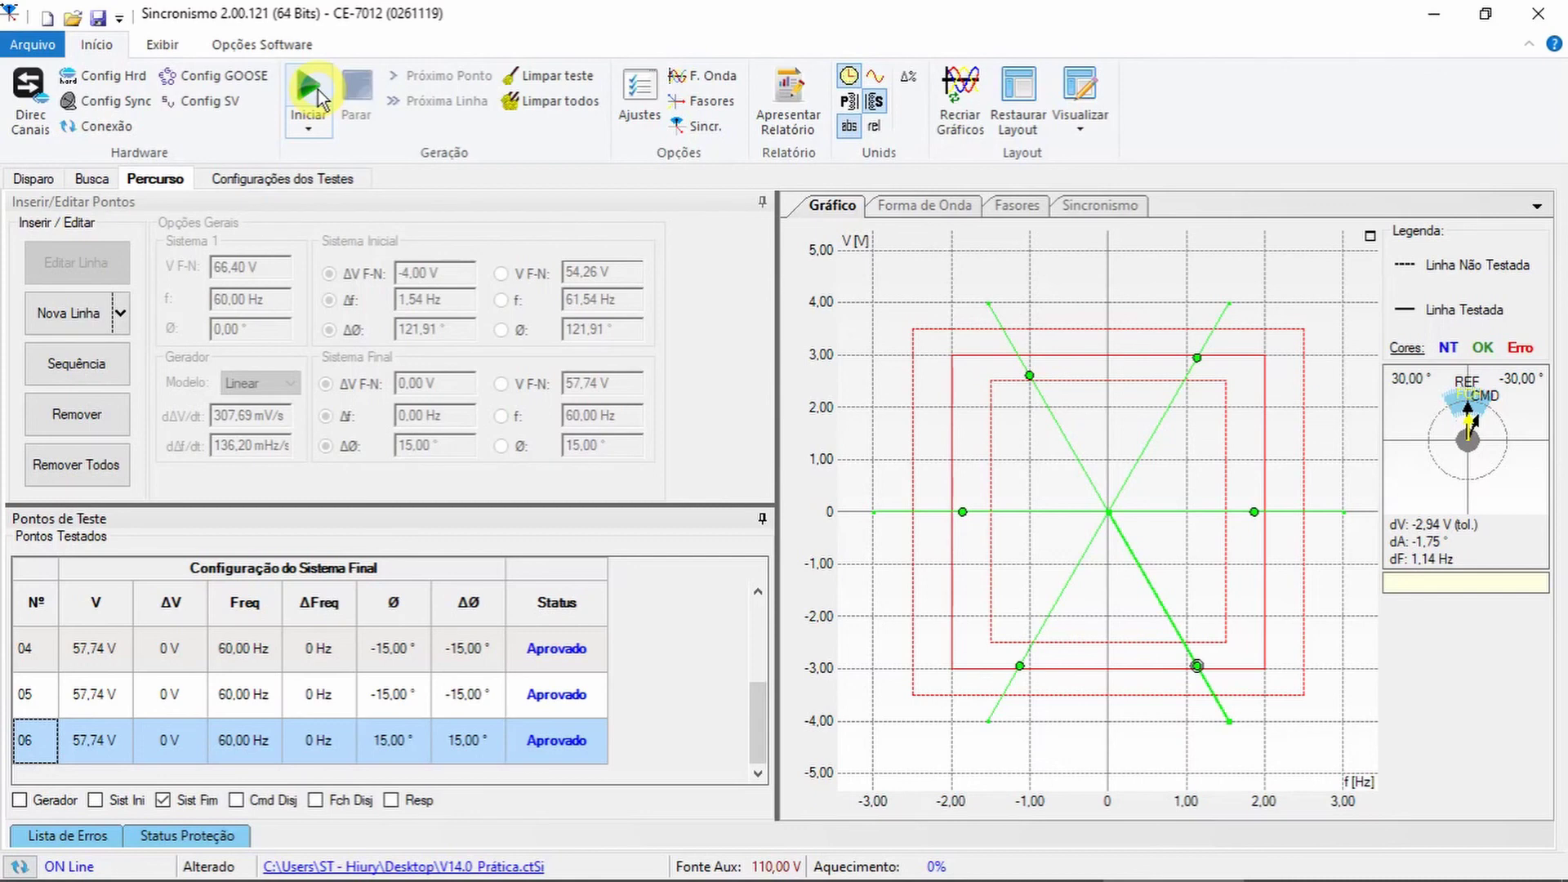
# Step: Generate the test report in Português Pt-BR with all sections included and look through its pages
pyautogui.click(772, 118)
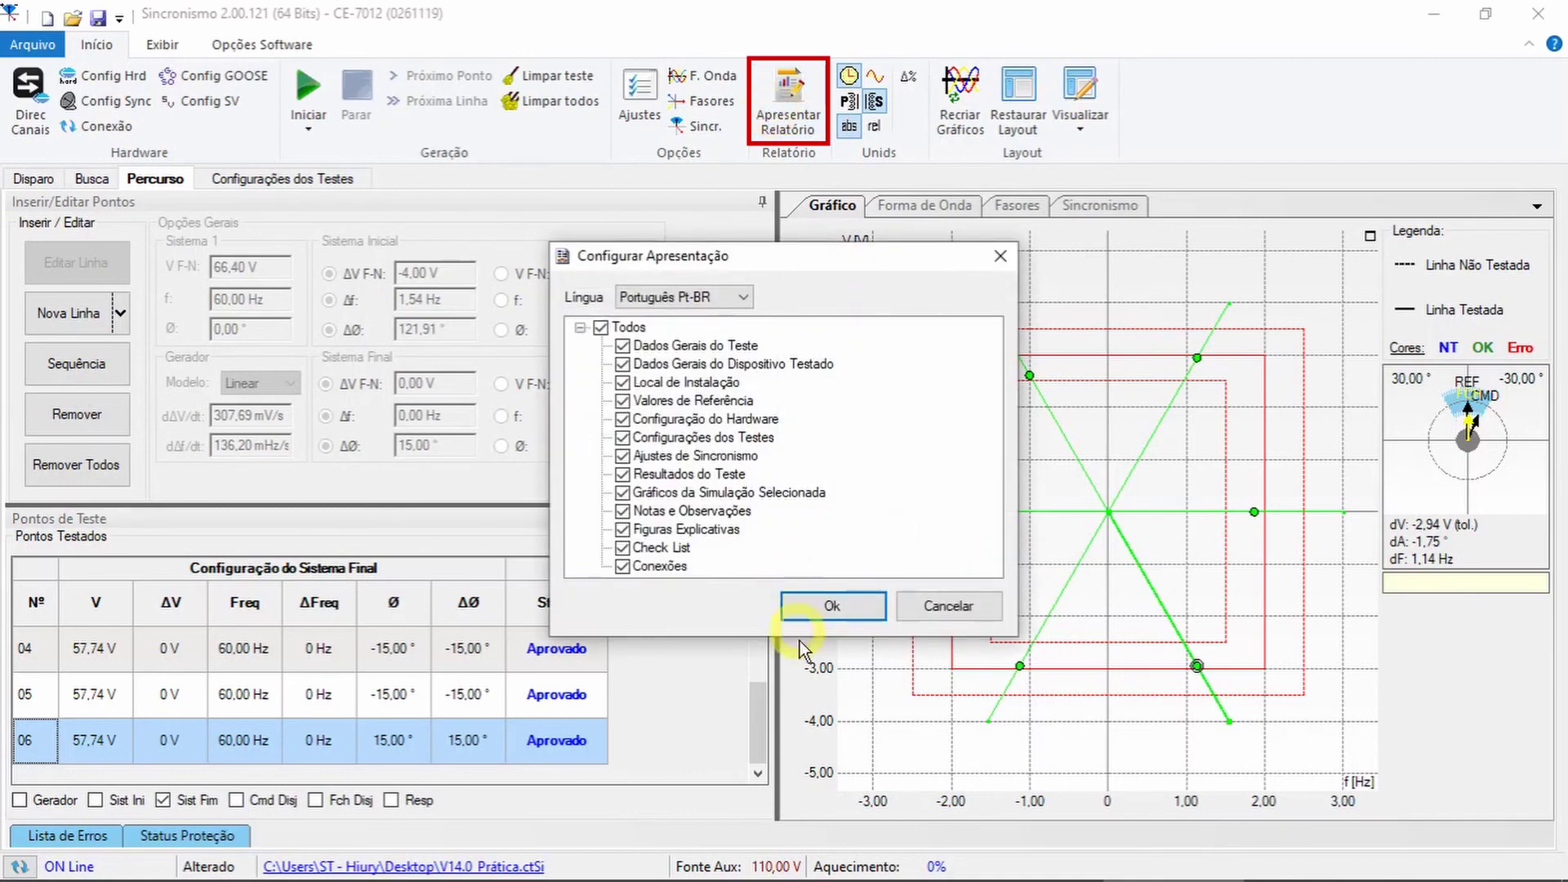
pyautogui.click(847, 608)
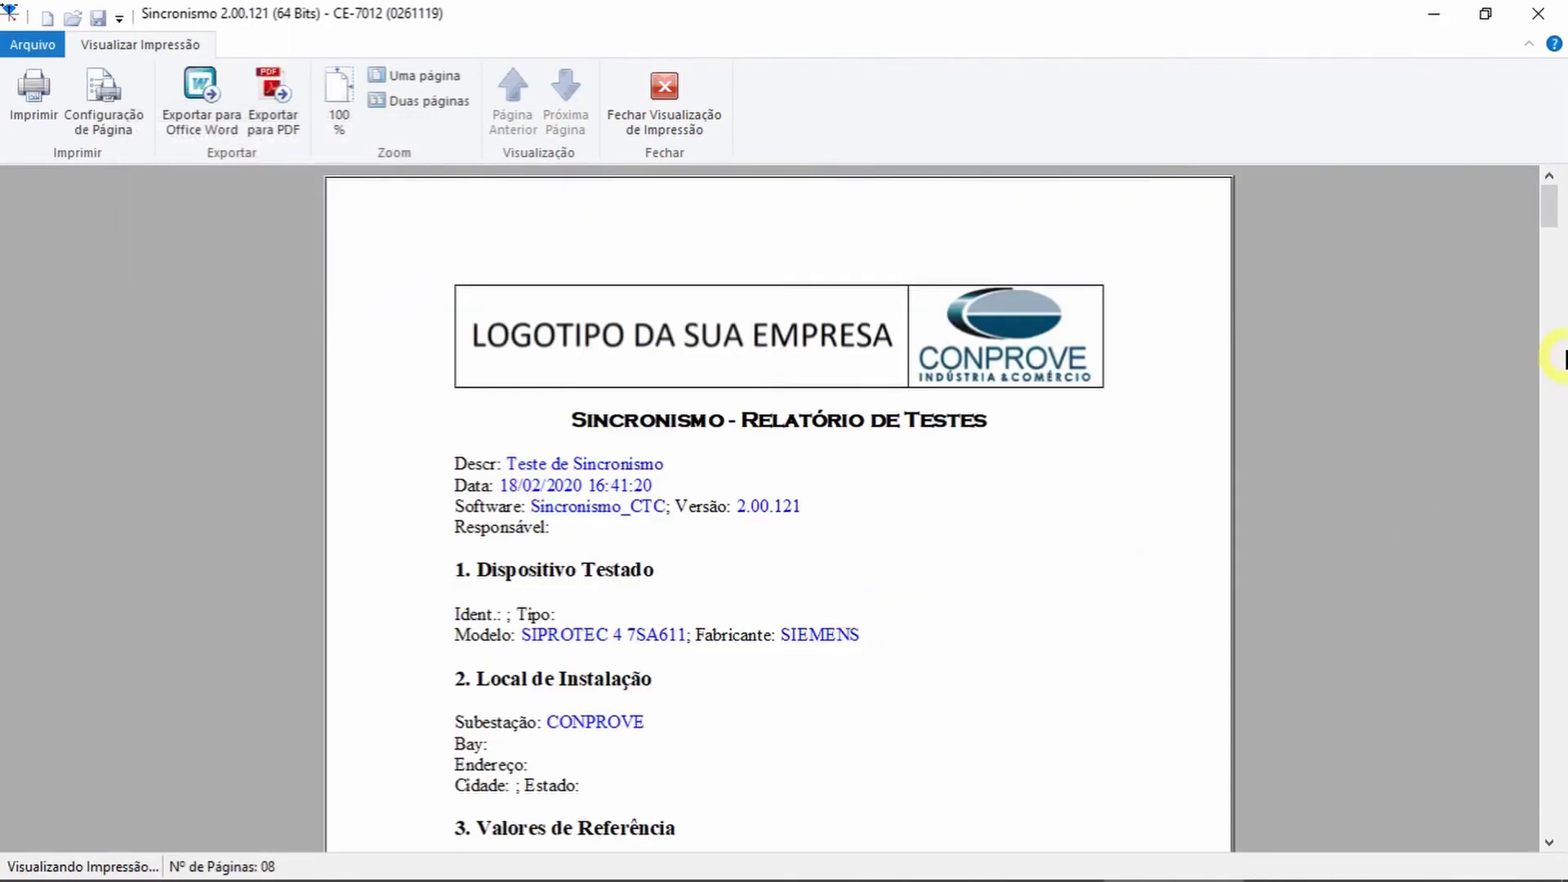
pyautogui.moveTo(1547, 216); pyautogui.dragTo(1560, 710)
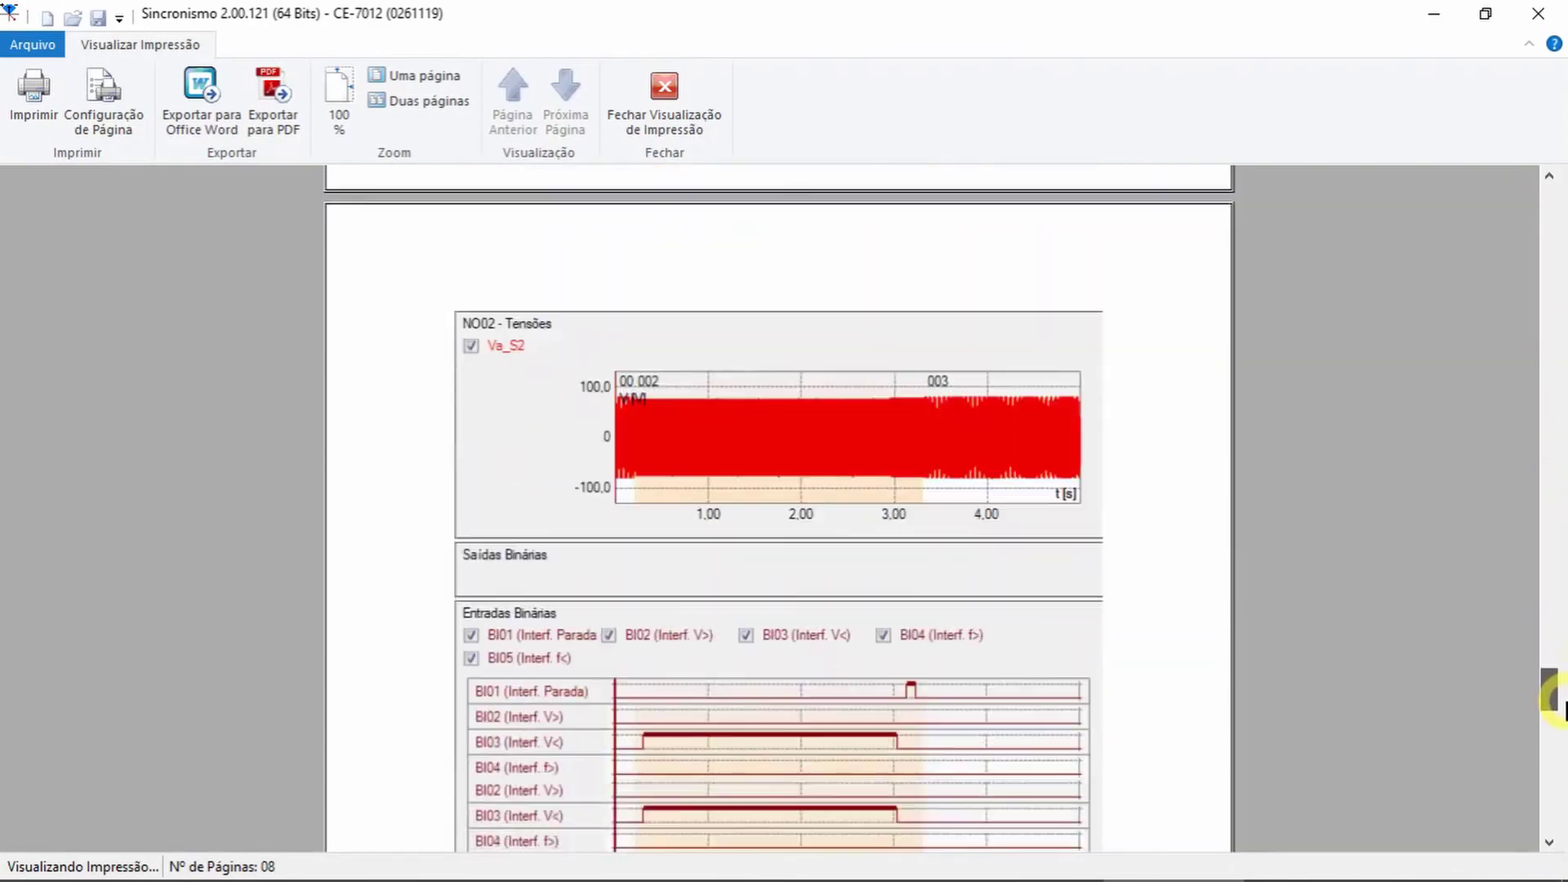